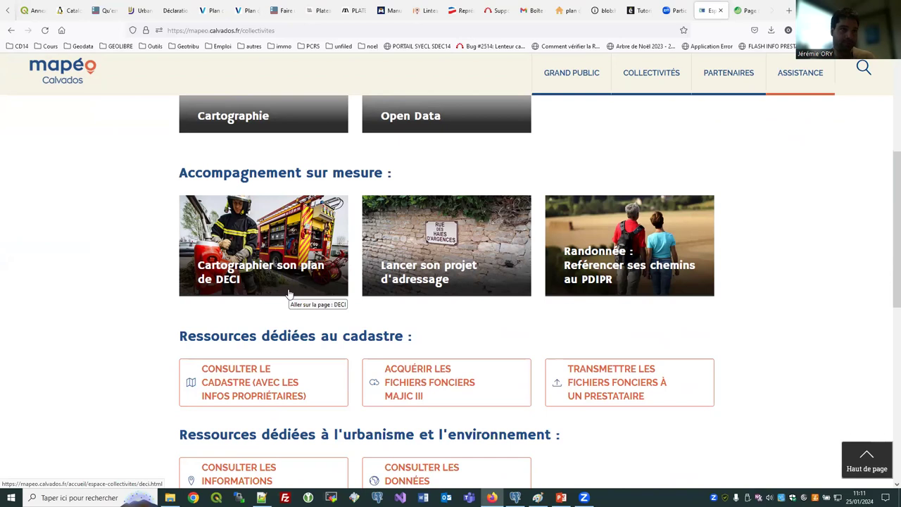
# Open the Demande de compte form, leave Courriel empty, and expand the Type de structure list.
pyautogui.scroll(-2, 302, 281)
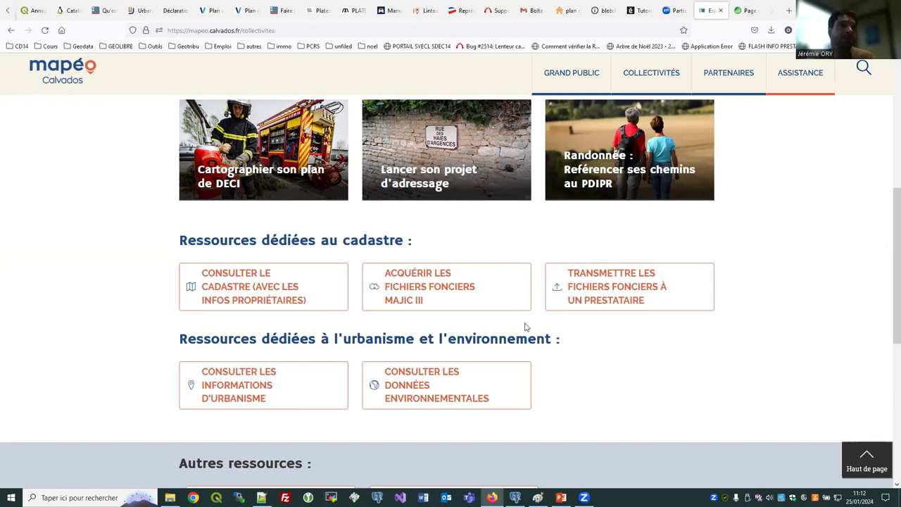
pyautogui.scroll(4, 542, 314)
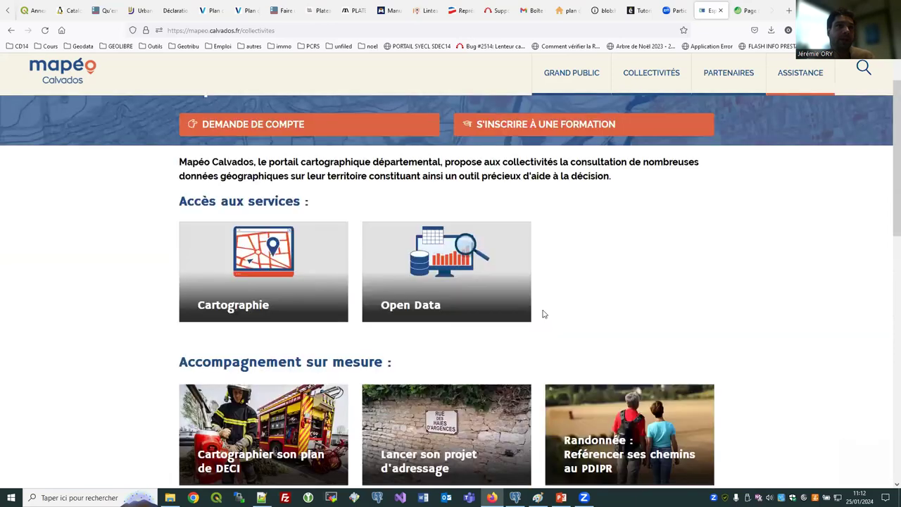
pyautogui.scroll(2, 543, 314)
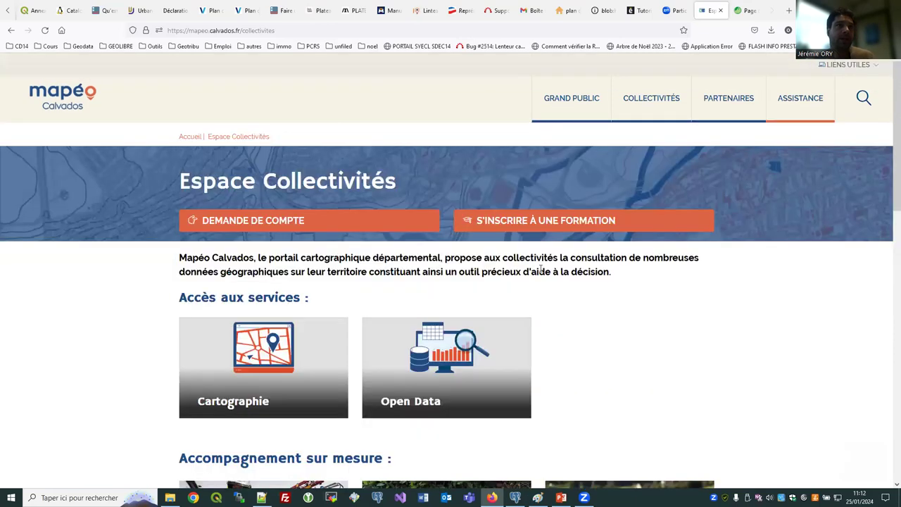
pyautogui.click(342, 223)
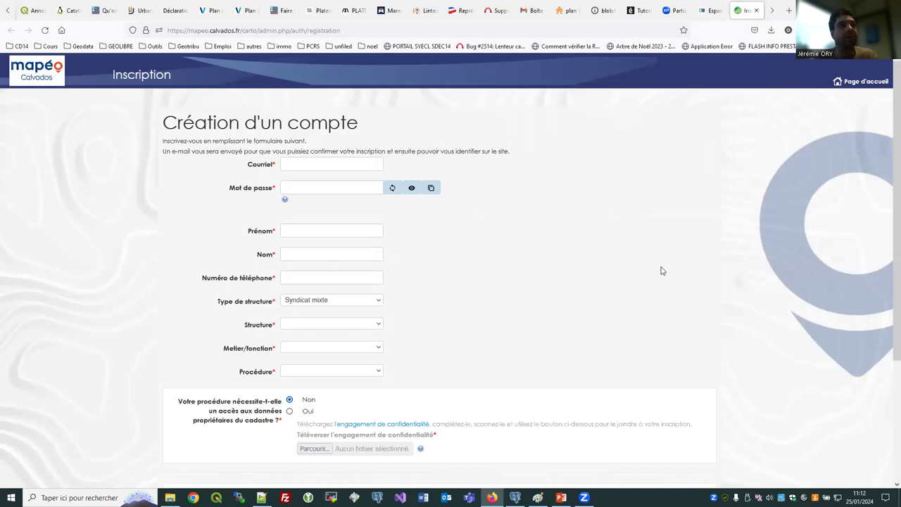
pyautogui.click(325, 166)
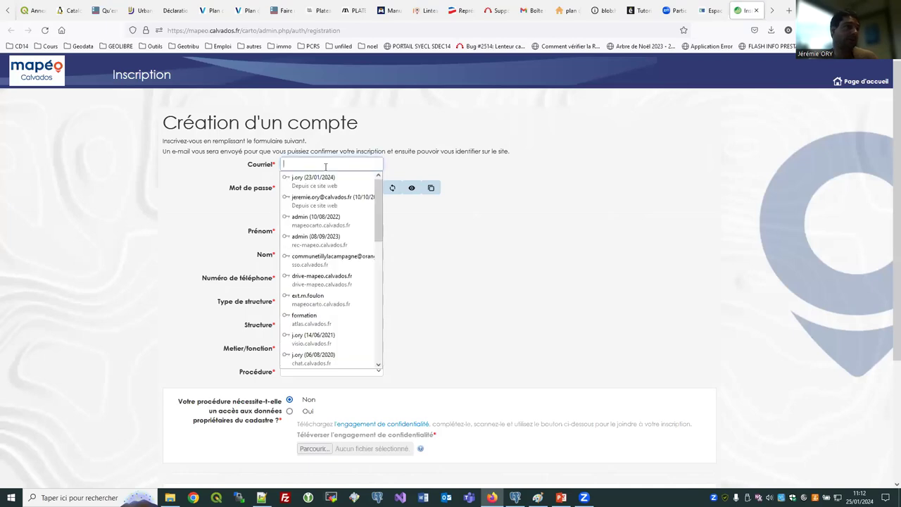
pyautogui.press('Tab')
pyautogui.press('Tab')
pyautogui.press('Tab')
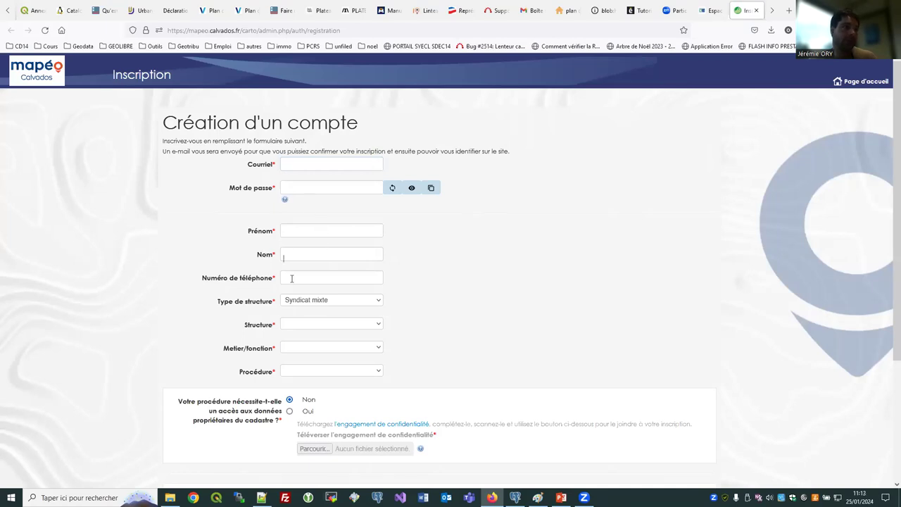
pyautogui.scroll(-1, 281, 257)
pyautogui.click(303, 253)
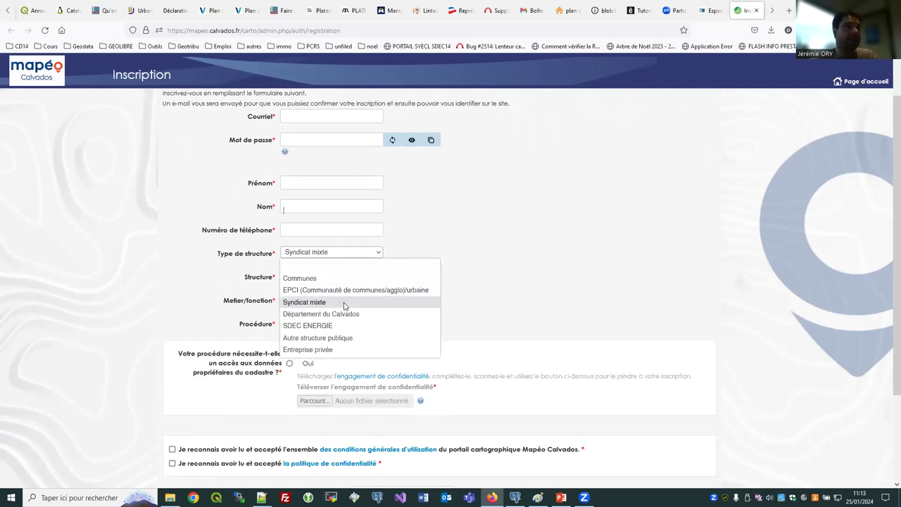
# Set the structure type to Communes and the structure to ARGANCHY.
pyautogui.click(348, 302)
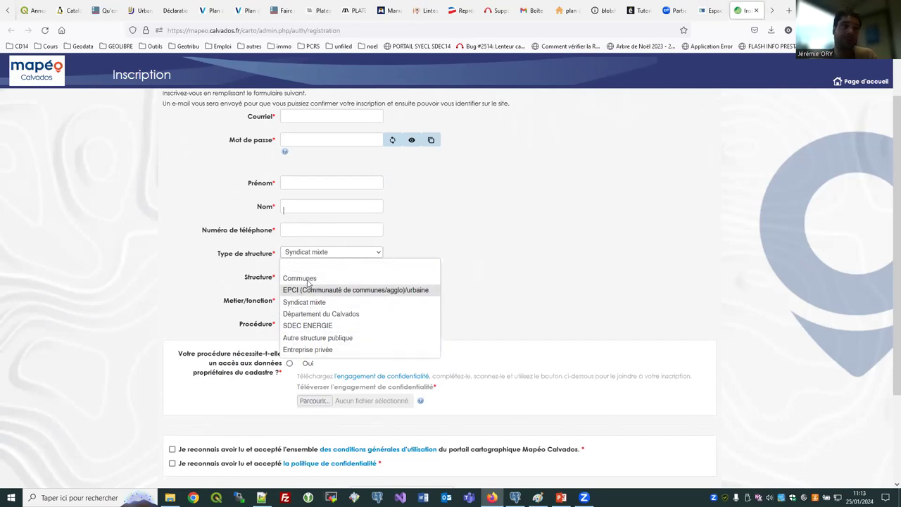
pyautogui.click(352, 279)
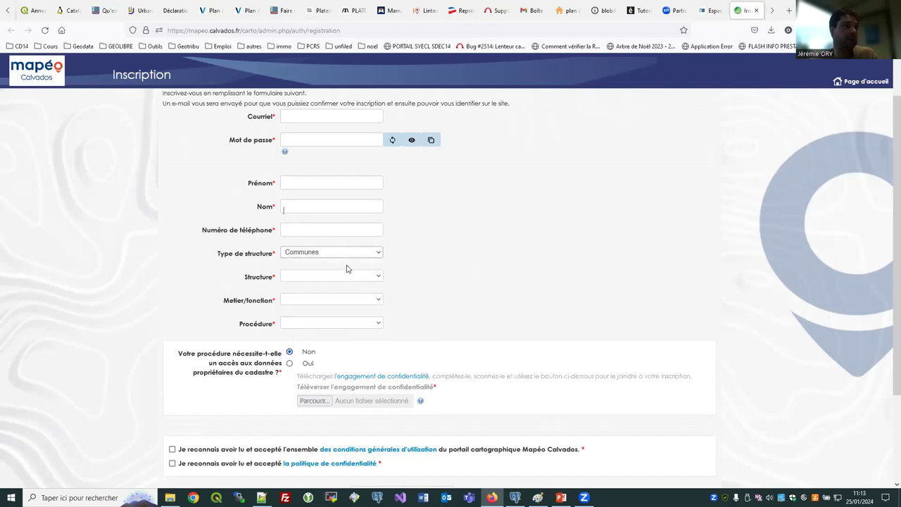
pyautogui.click(346, 278)
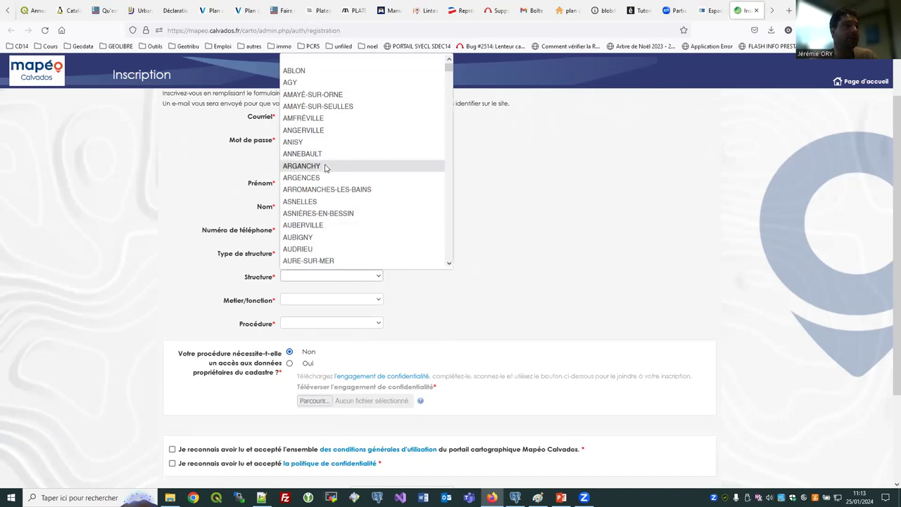
pyautogui.click(325, 167)
# Set Metier/fonction to 6 -Agent technique and leave Procédure unselected.
pyautogui.click(317, 301)
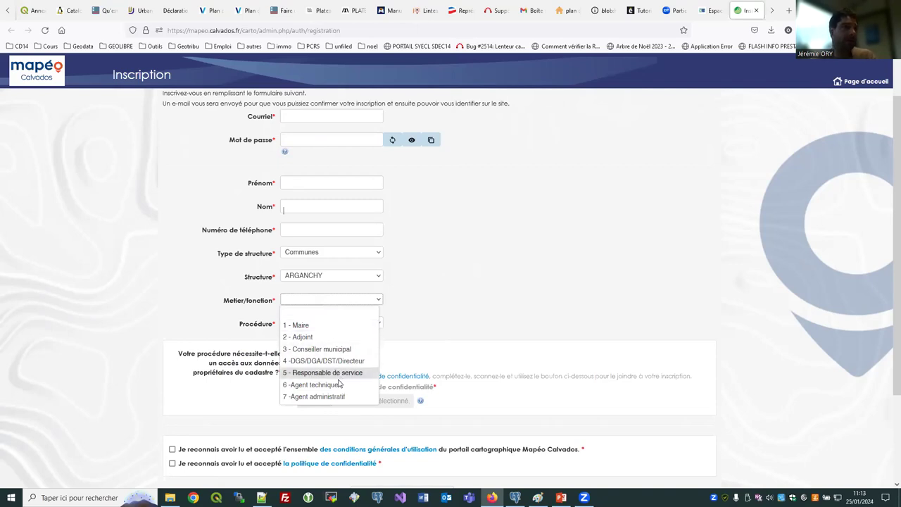
pyautogui.click(335, 385)
pyautogui.click(309, 325)
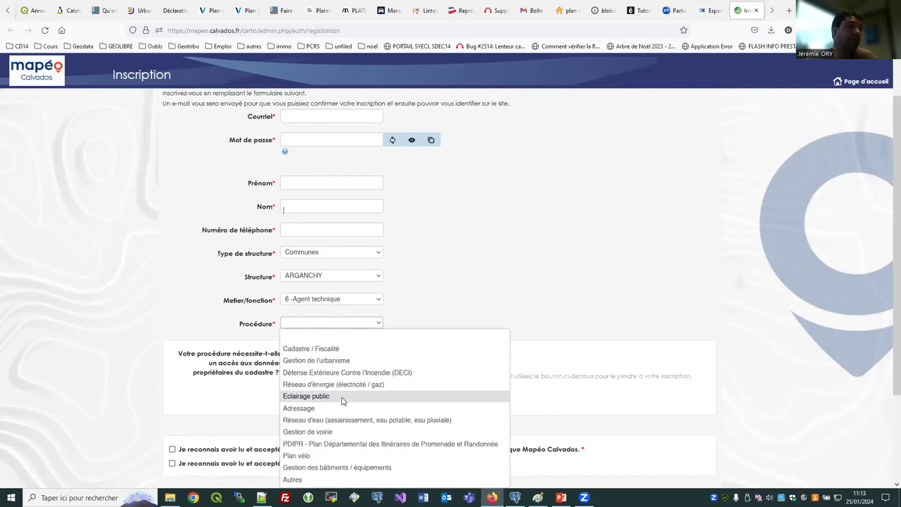
pyautogui.click(479, 311)
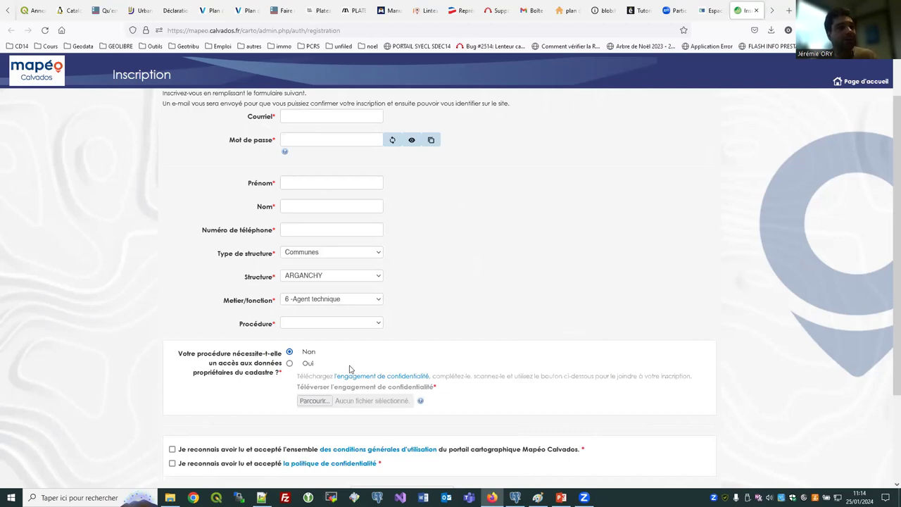
# Answer Oui for cadastre owner-data access and open the engagement de confidentialité PDF.
pyautogui.click(290, 364)
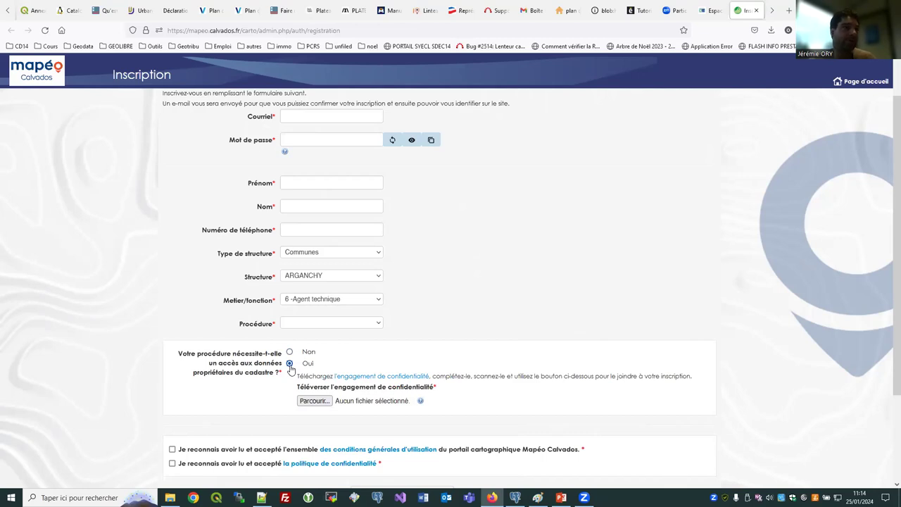
pyautogui.click(379, 378)
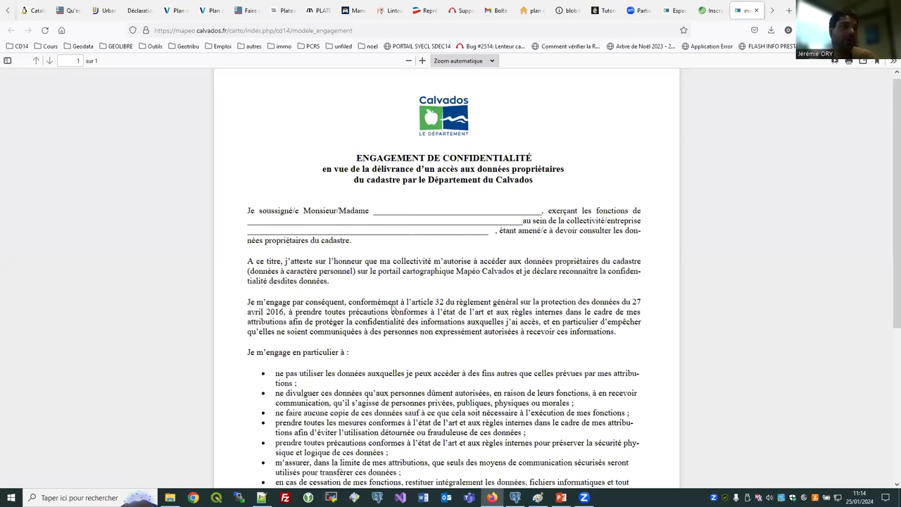
# Read the confidentiality commitment PDF down to its signature fields, then return to the registration form.
pyautogui.scroll(-6, 399, 310)
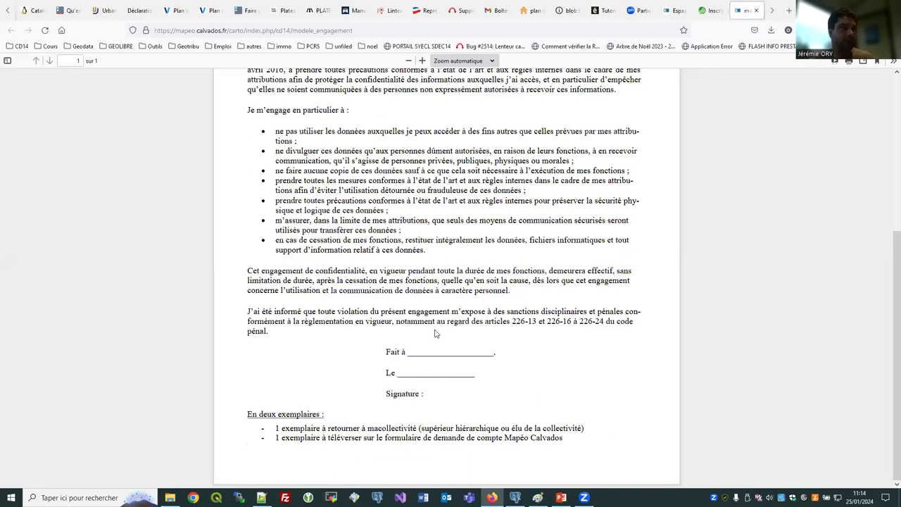
pyautogui.scroll(4, 440, 333)
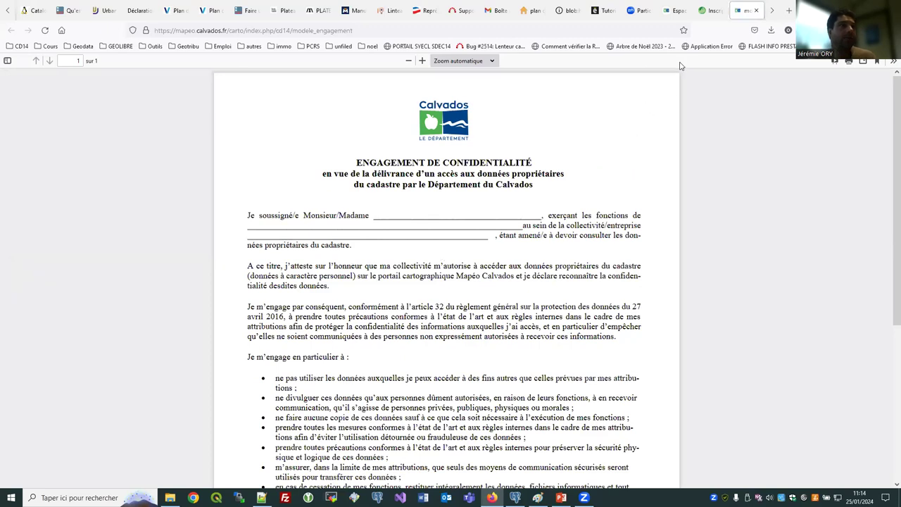
pyautogui.click(714, 12)
pyautogui.click(748, 10)
pyautogui.click(711, 11)
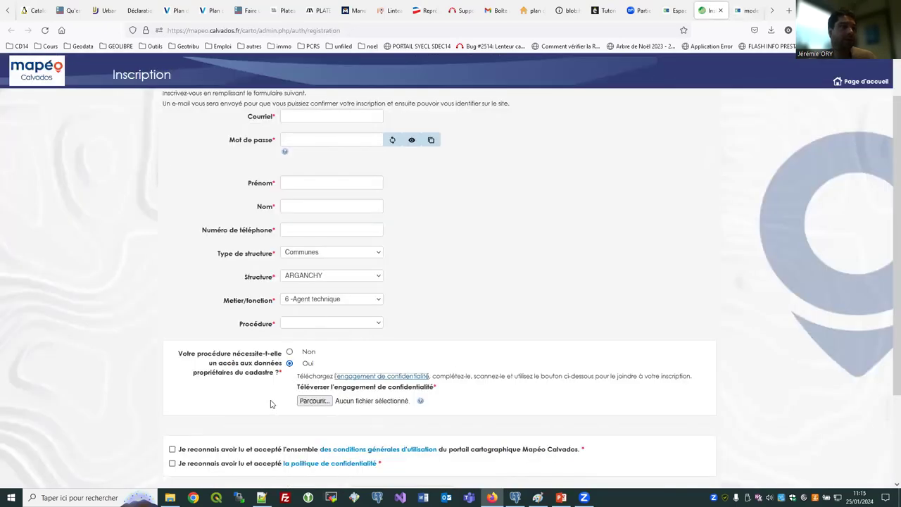
pyautogui.scroll(-1, 272, 404)
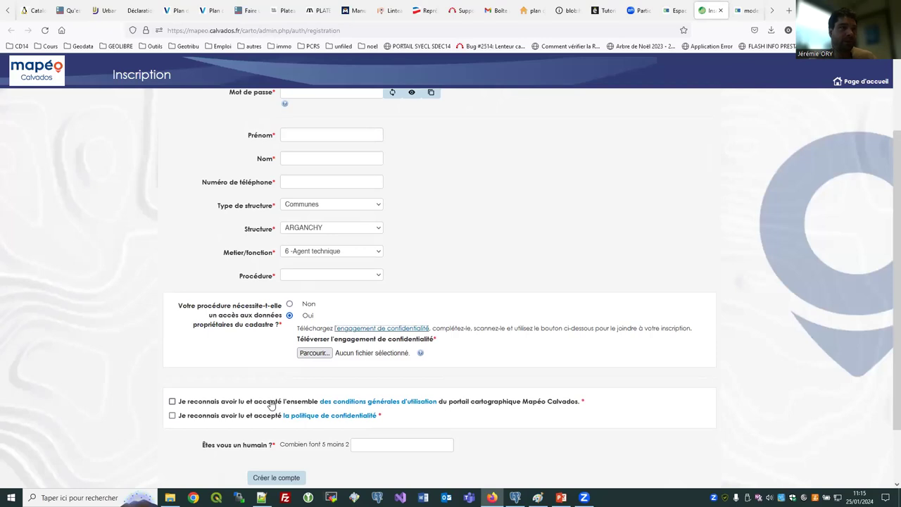
pyautogui.scroll(1, 253, 416)
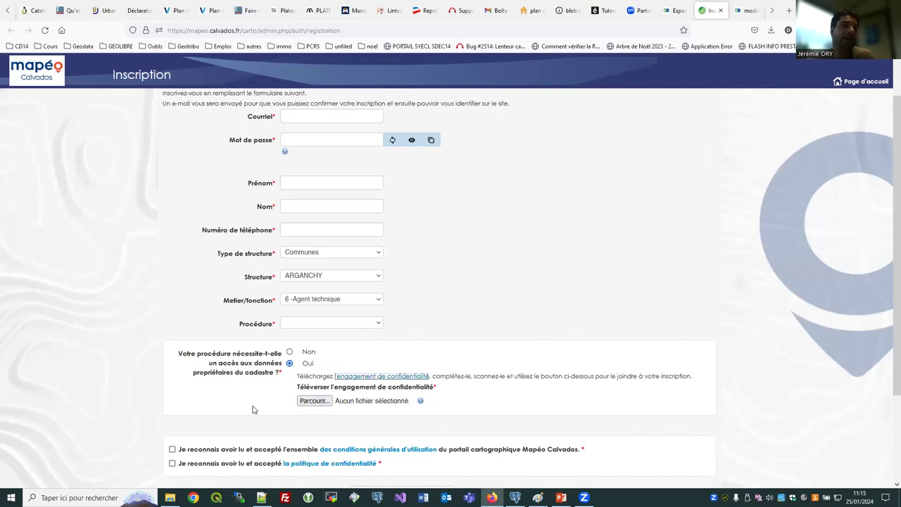
pyautogui.scroll(-3, 257, 401)
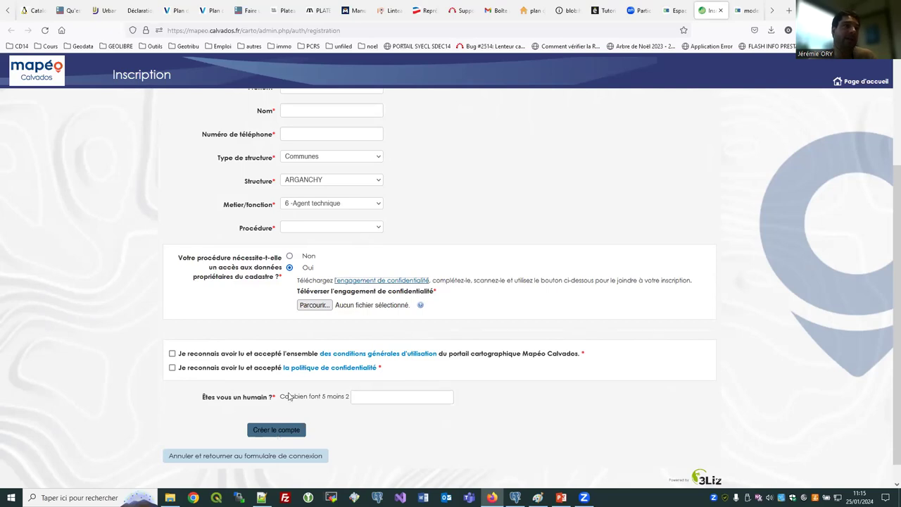
pyautogui.scroll(3, 278, 355)
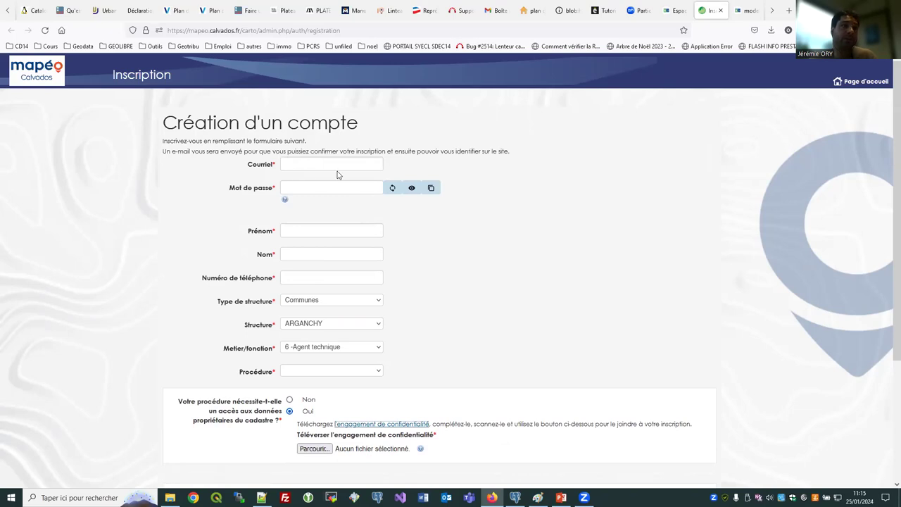
pyautogui.scroll(-2, 227, 306)
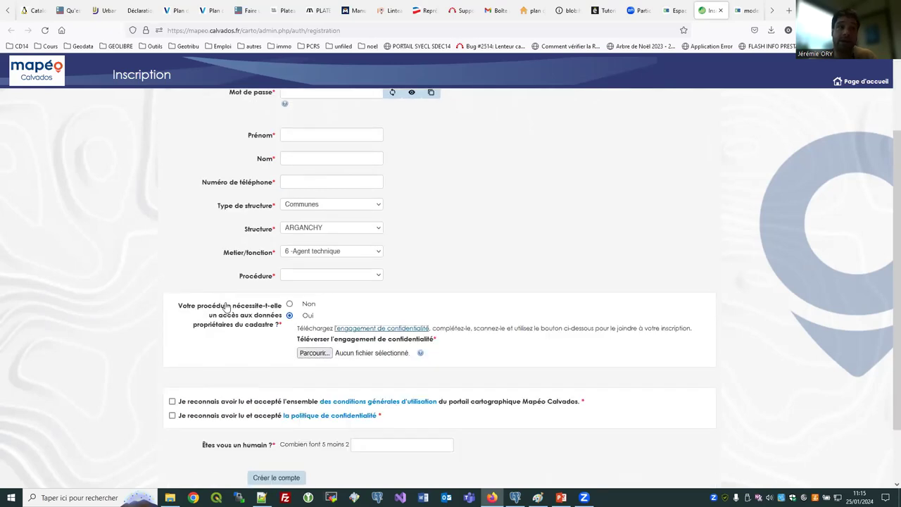
pyautogui.scroll(-1, 227, 306)
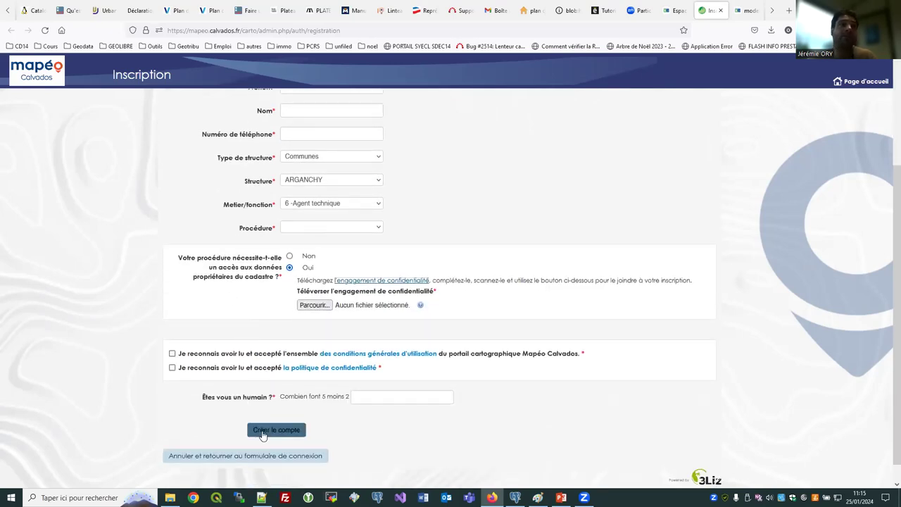
pyautogui.scroll(3, 258, 328)
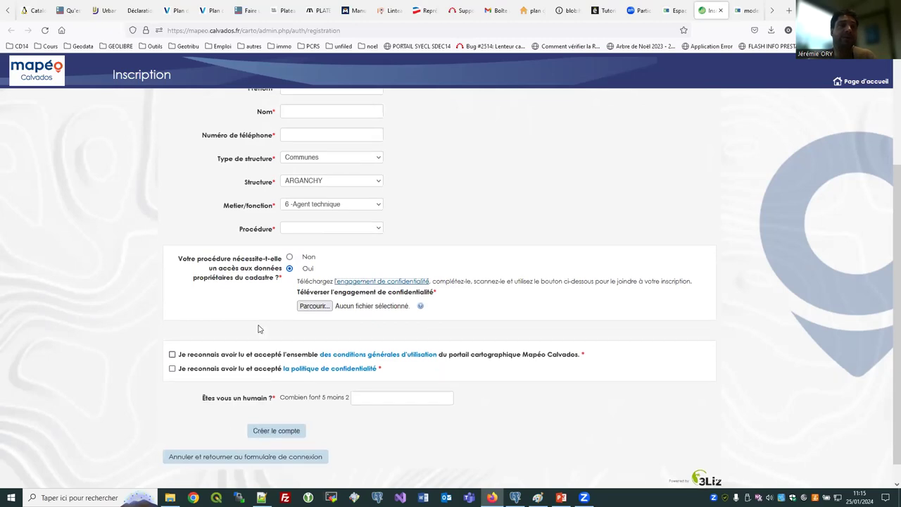
pyautogui.scroll(-3, 235, 382)
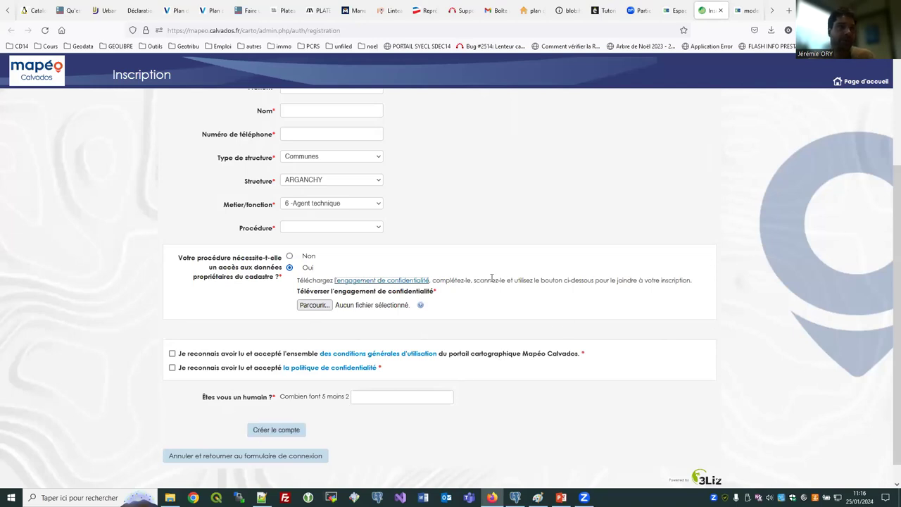
pyautogui.scroll(4, 491, 276)
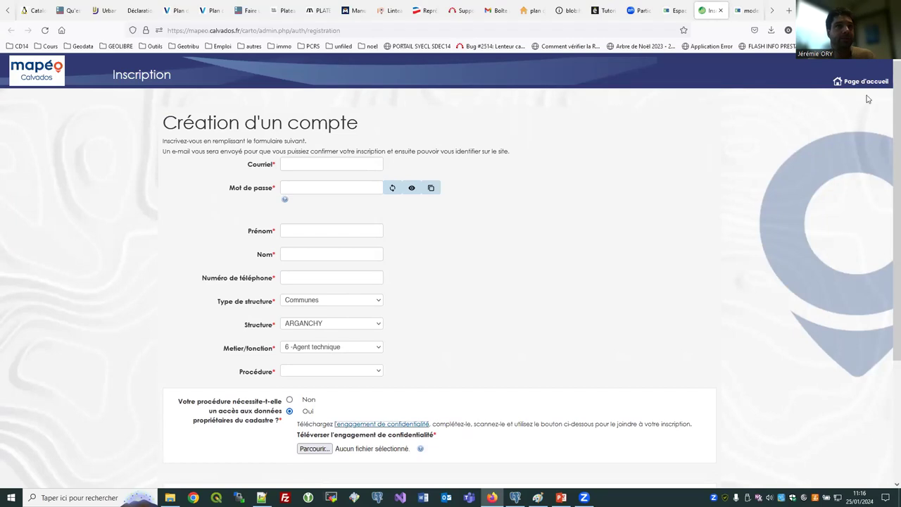
pyautogui.click(869, 84)
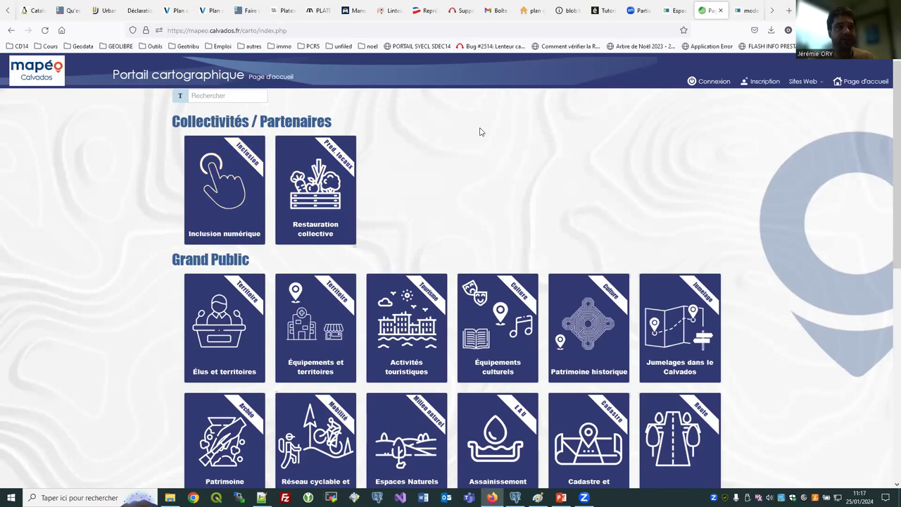
# Log in to Mapéo Calvados with the saved account.
pyautogui.click(714, 88)
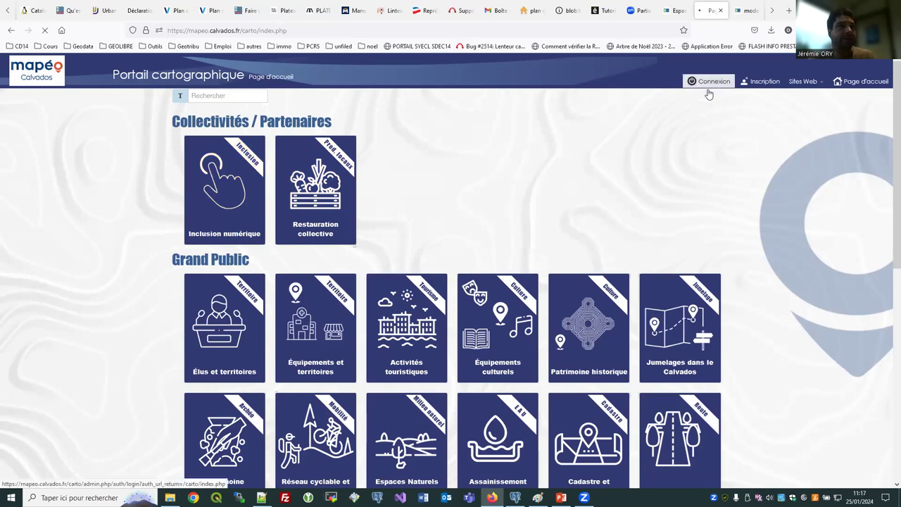
pyautogui.click(495, 121)
pyautogui.click(479, 130)
pyautogui.click(441, 202)
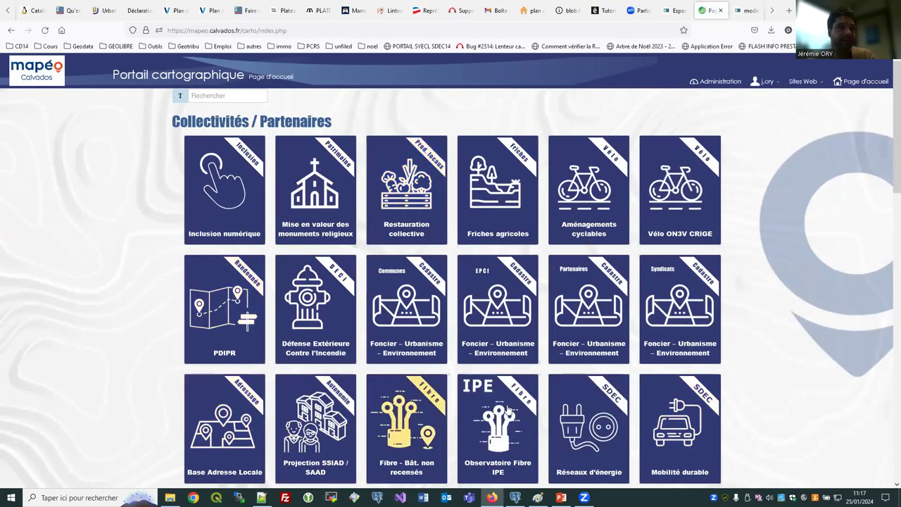
# Browse the home page's partner tiles such as Base Adresse Locale and NET ADS.
pyautogui.scroll(-2, 683, 342)
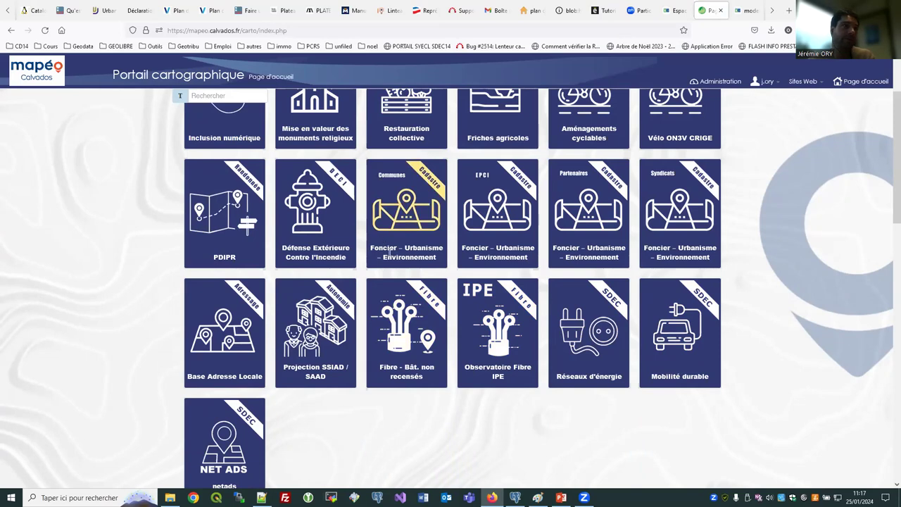
pyautogui.scroll(1, 417, 252)
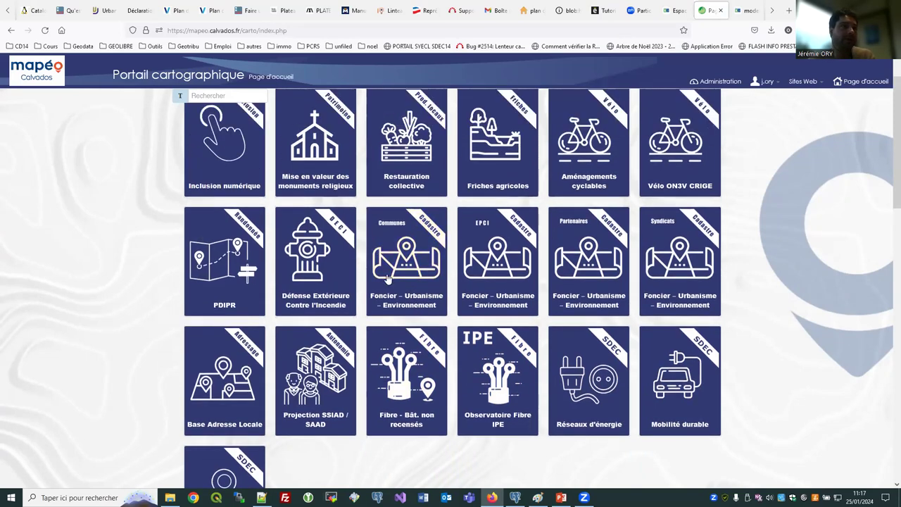
pyautogui.scroll(-1, 414, 291)
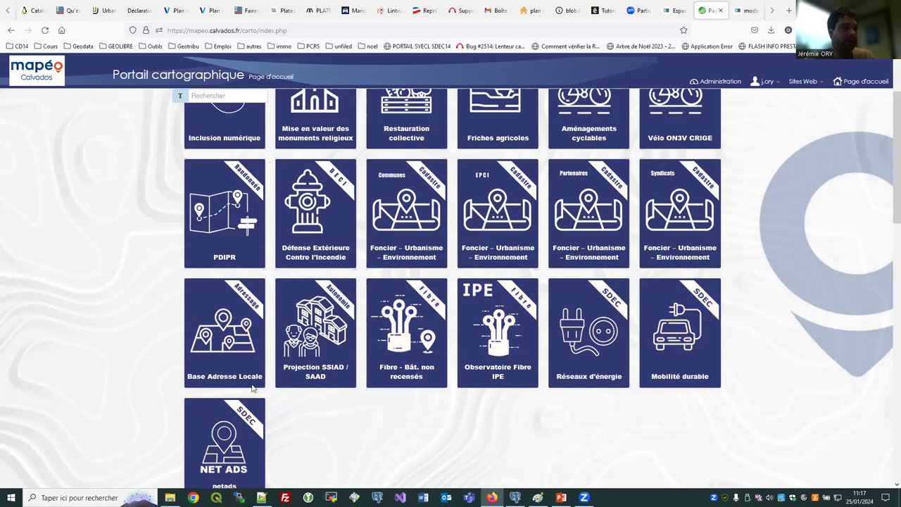
pyautogui.scroll(1, 228, 437)
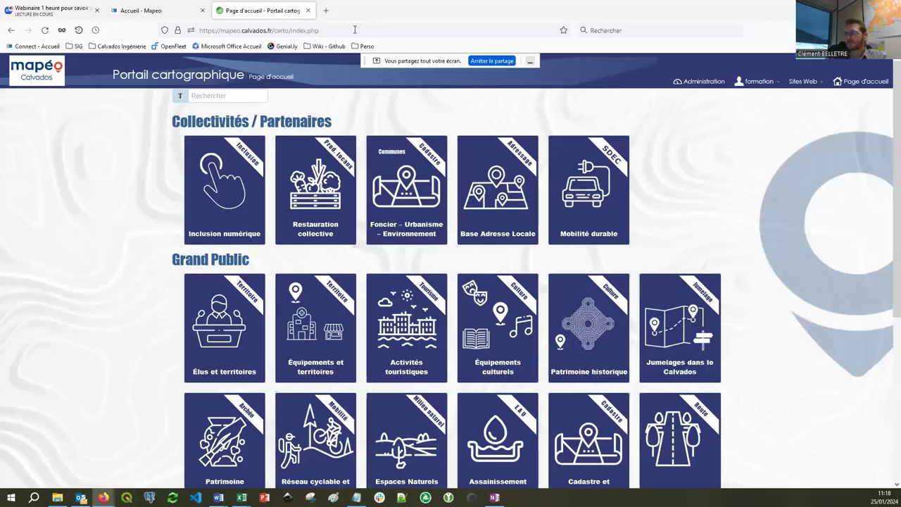
# Reload the portal home page and open the user name menu.
pyautogui.click(45, 29)
pyautogui.click(755, 83)
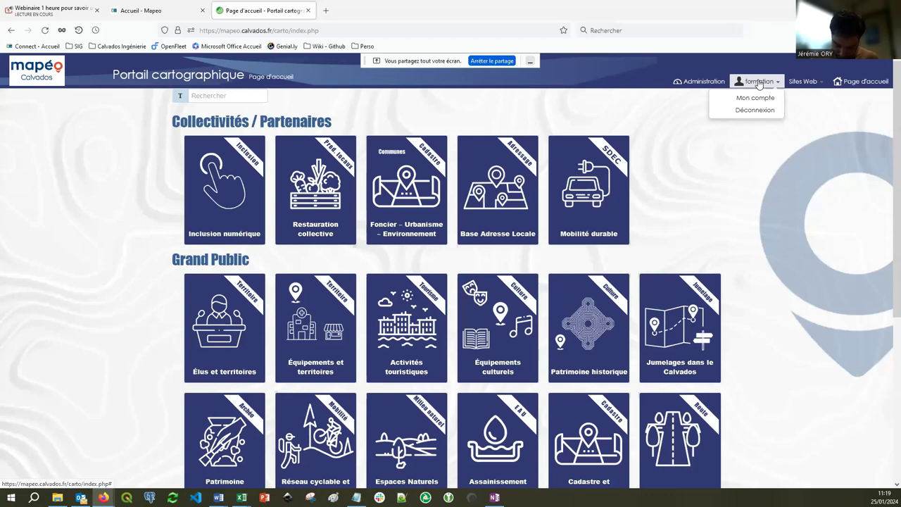
# Go to Mon compte and open the Modifier votre profil form.
pyautogui.click(755, 98)
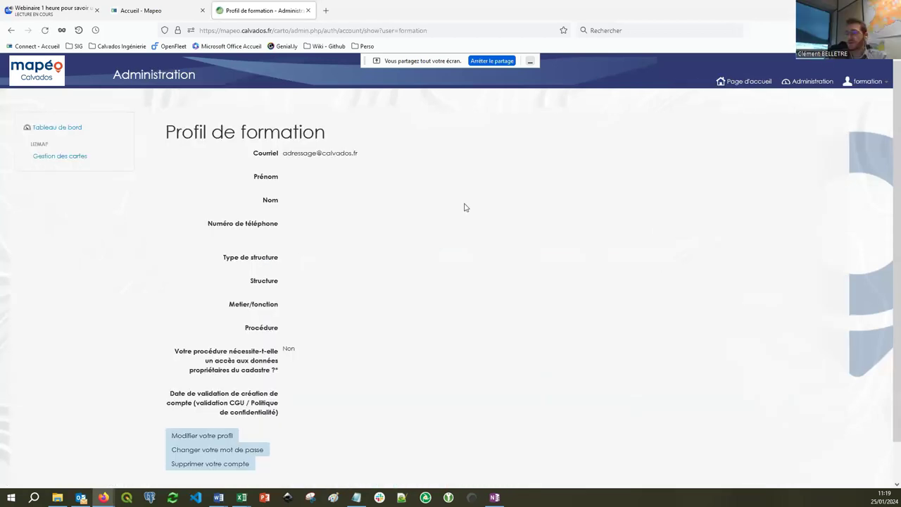
pyautogui.scroll(-2, 462, 204)
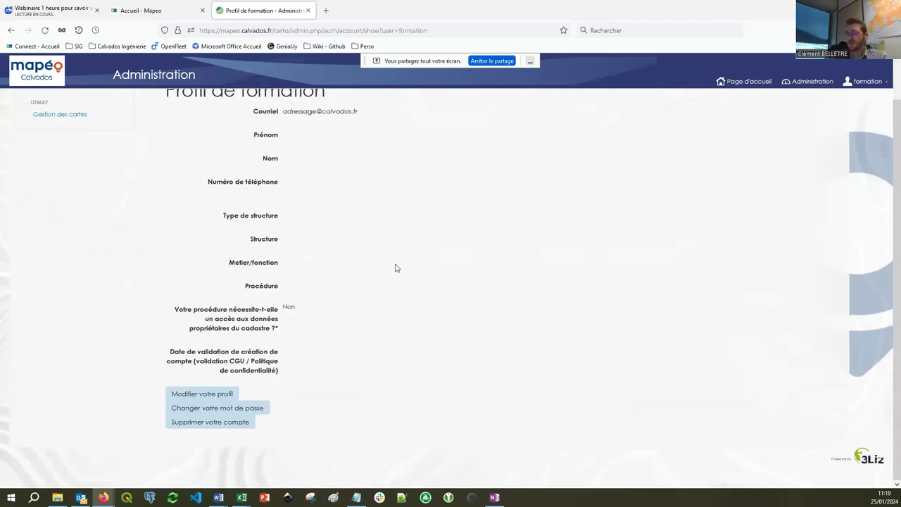
pyautogui.click(202, 394)
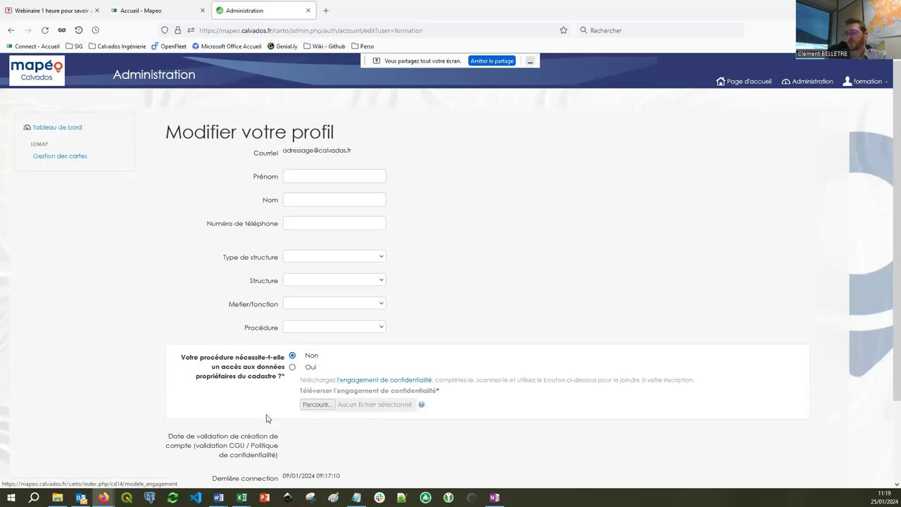
# Save the profile with Enregistrer without changes, then return to the portal home page.
pyautogui.scroll(-1, 266, 418)
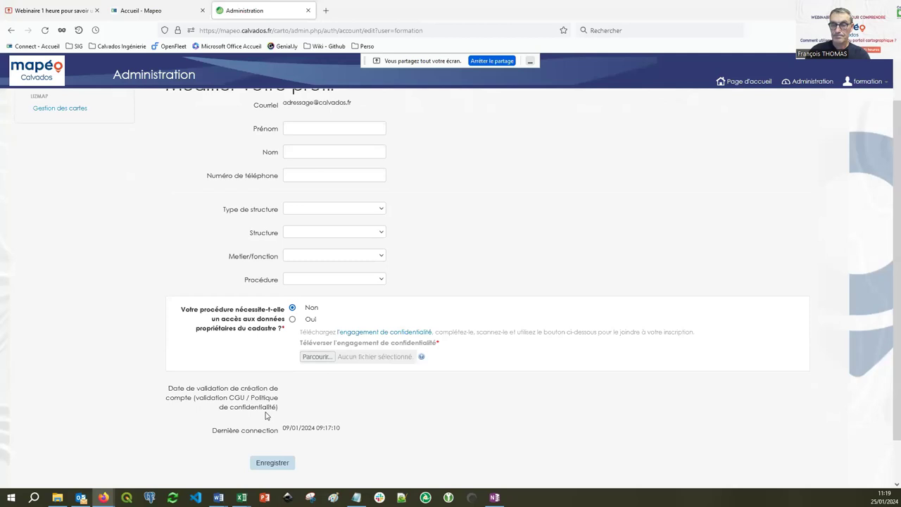
pyautogui.scroll(-1, 266, 415)
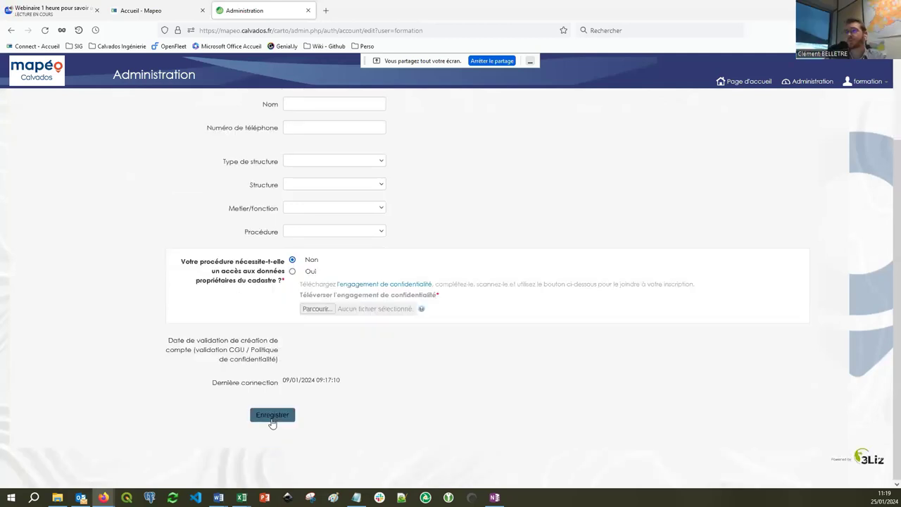
pyautogui.click(273, 421)
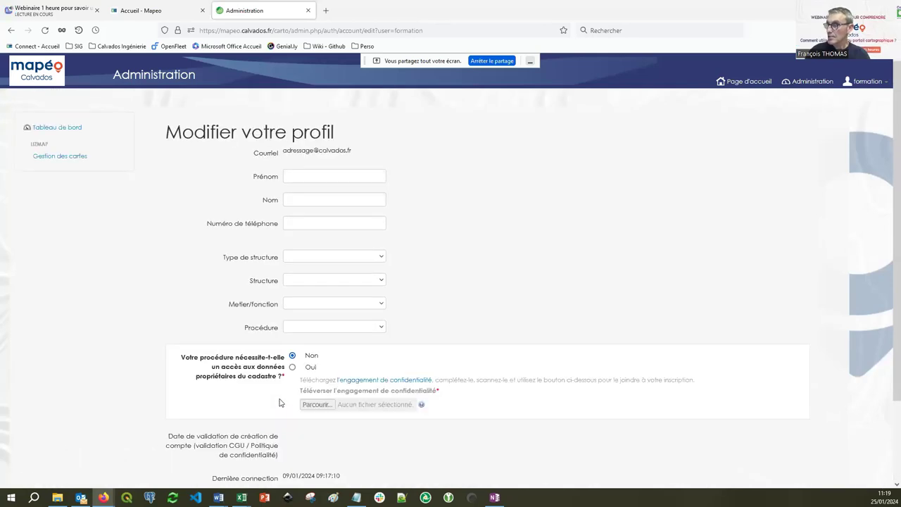
pyautogui.click(745, 81)
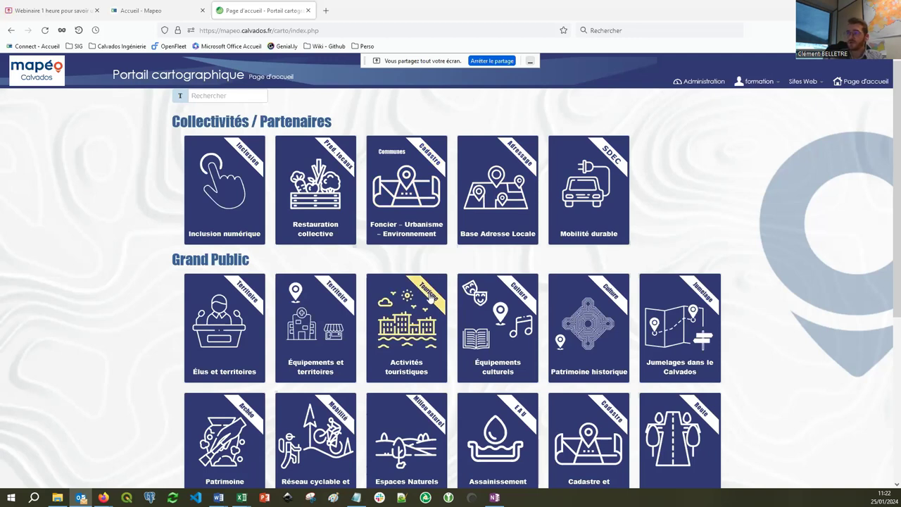
# Open the Foncier – Urbanisme – Environnement map, skipping the address search with Accéder à la carte.
pyautogui.click(408, 182)
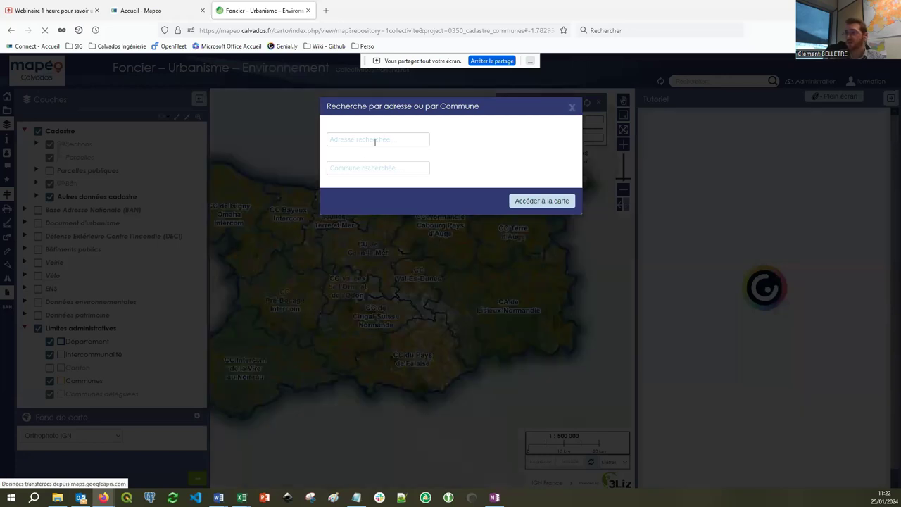
pyautogui.click(542, 201)
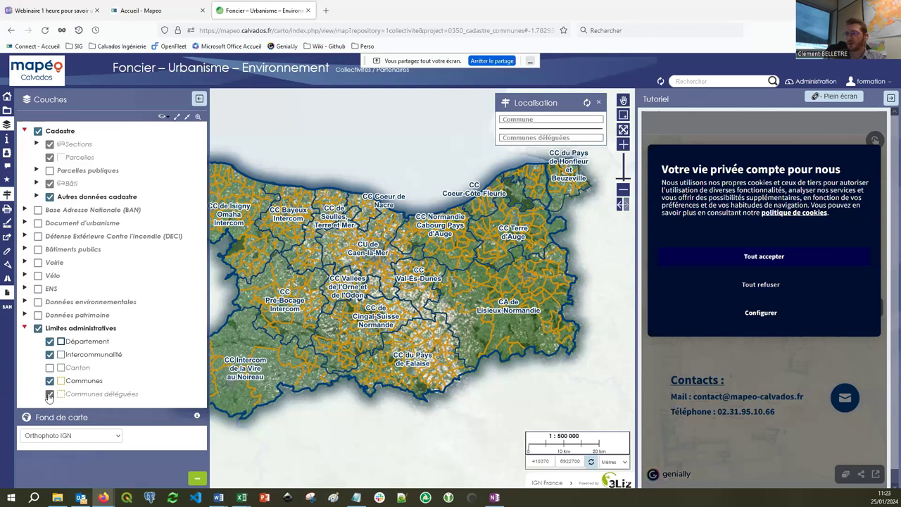
# Zoom from 1:500 000 to 1:100 000 over CC Vallées de l'Orne et de l'Odon.
pyautogui.scroll(1, 346, 287)
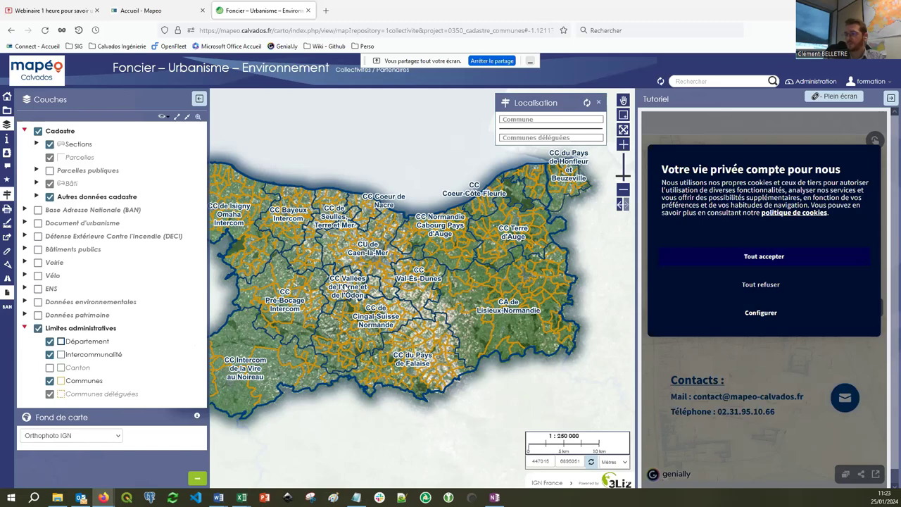
pyautogui.scroll(1, 345, 287)
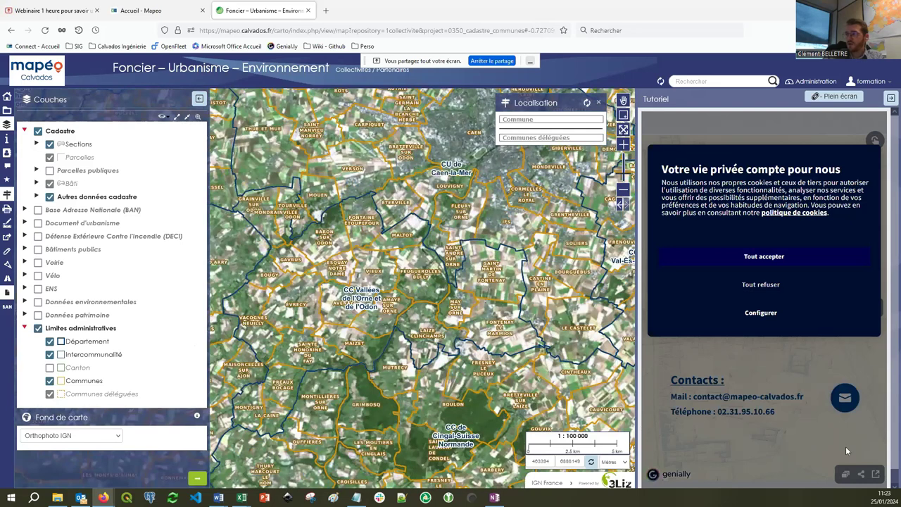
# Accept the cookie notice and open the tutorial's '3.a. Recherche par parcelle' slide explaining its fields.
pyautogui.click(764, 256)
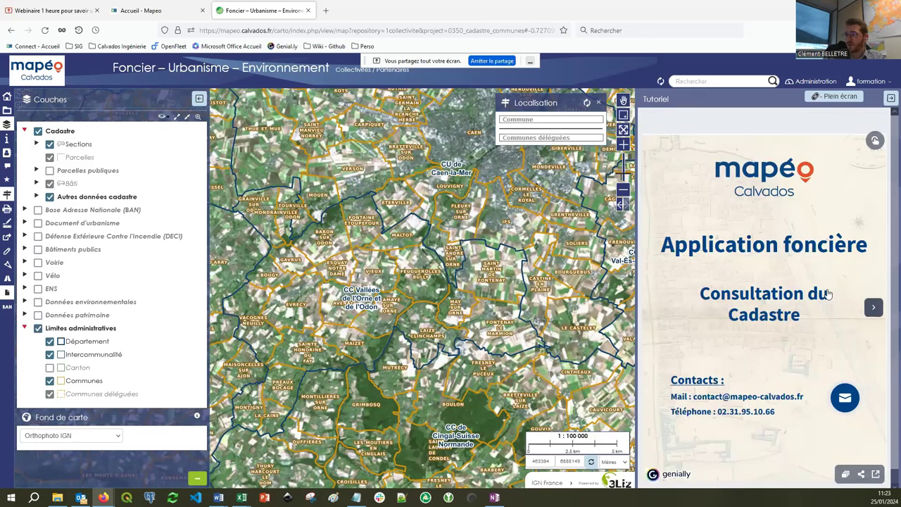
pyautogui.press('Right')
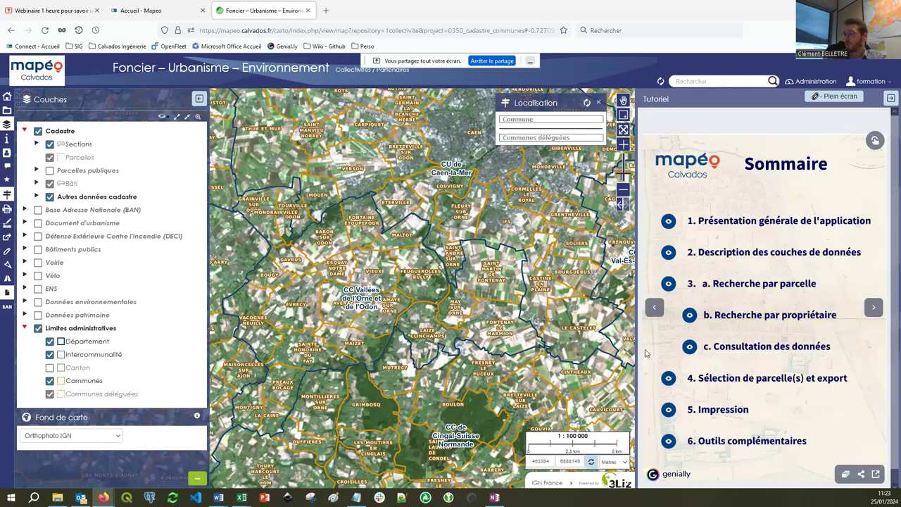
pyautogui.click(668, 285)
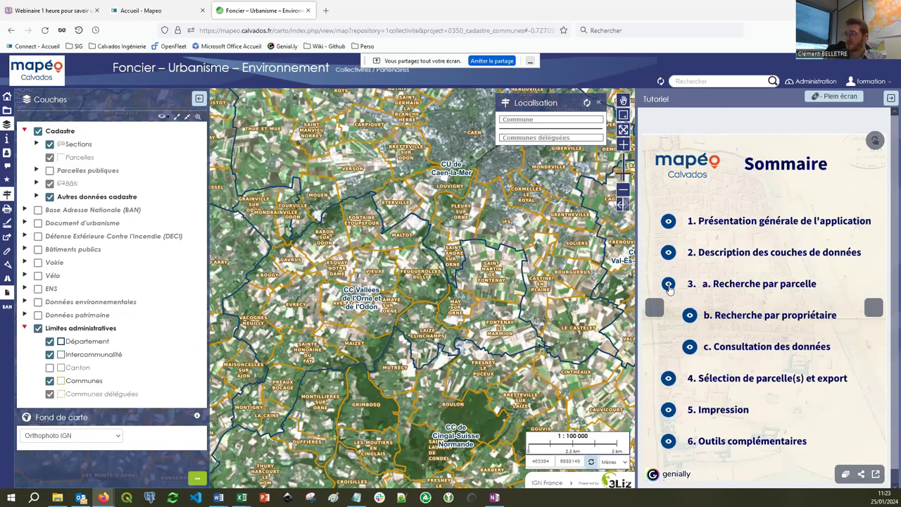
pyautogui.moveTo(666, 275)
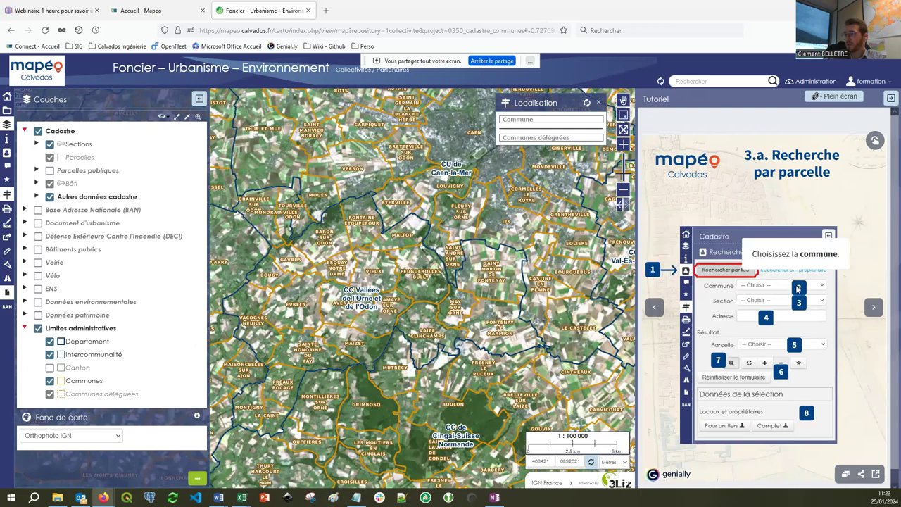
pyautogui.moveTo(792, 311)
pyautogui.moveTo(769, 319)
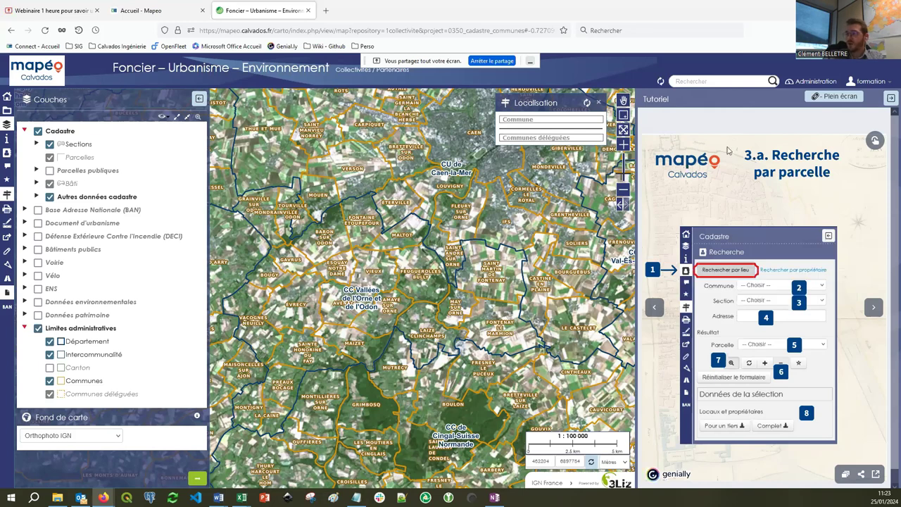
# Close the Tutoriel panel and bring up the Cadastre search panel from the left toolbar.
pyautogui.click(7, 293)
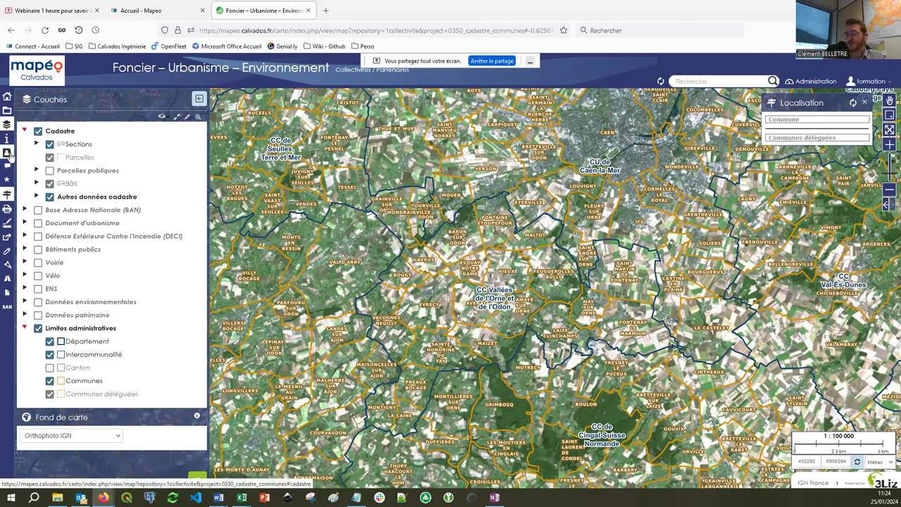
pyautogui.click(7, 154)
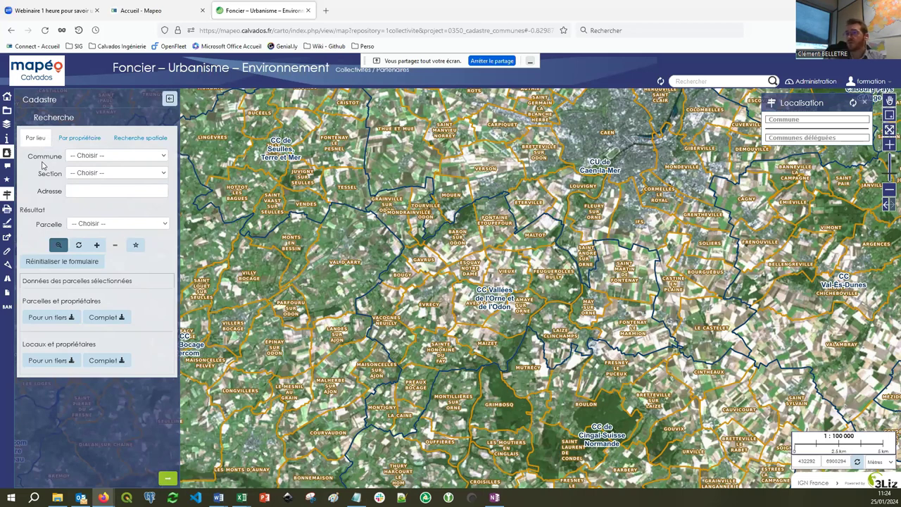
# In the Par lieu form, set the commune to BRETTEVILLE-SUR-LAIZE.
pyautogui.click(79, 138)
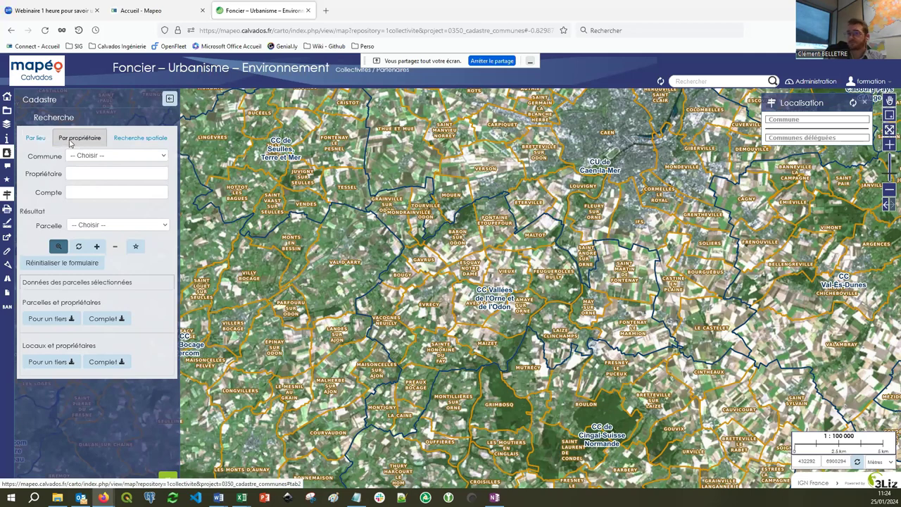
pyautogui.click(37, 139)
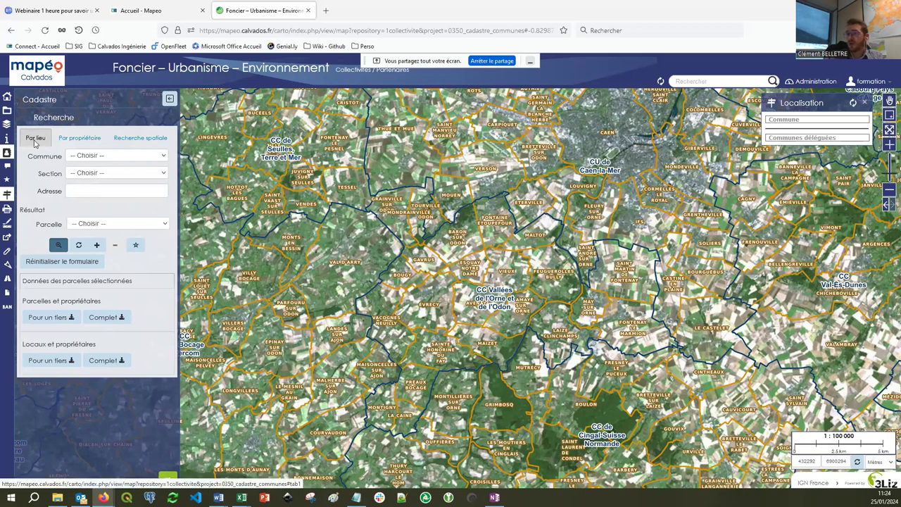
pyautogui.click(92, 155)
pyautogui.scroll(-5, 112, 212)
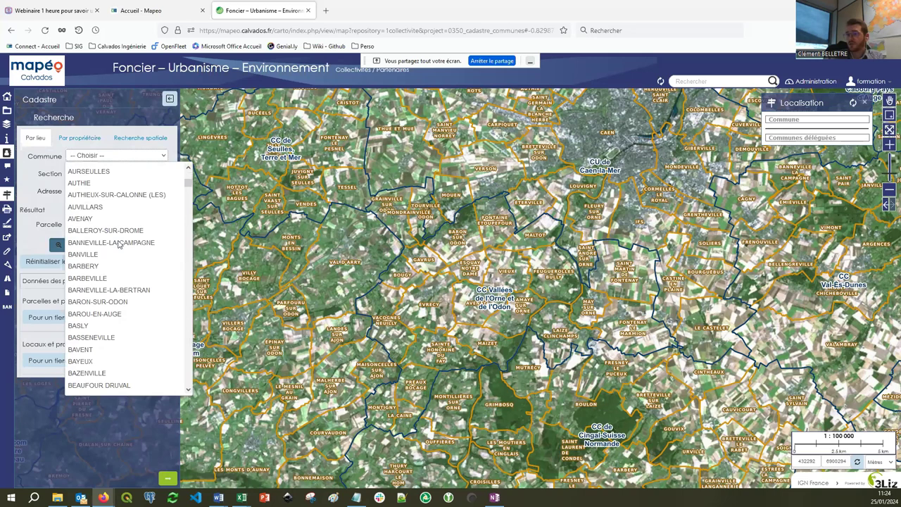
pyautogui.scroll(-2, 118, 243)
pyautogui.scroll(-10, 119, 245)
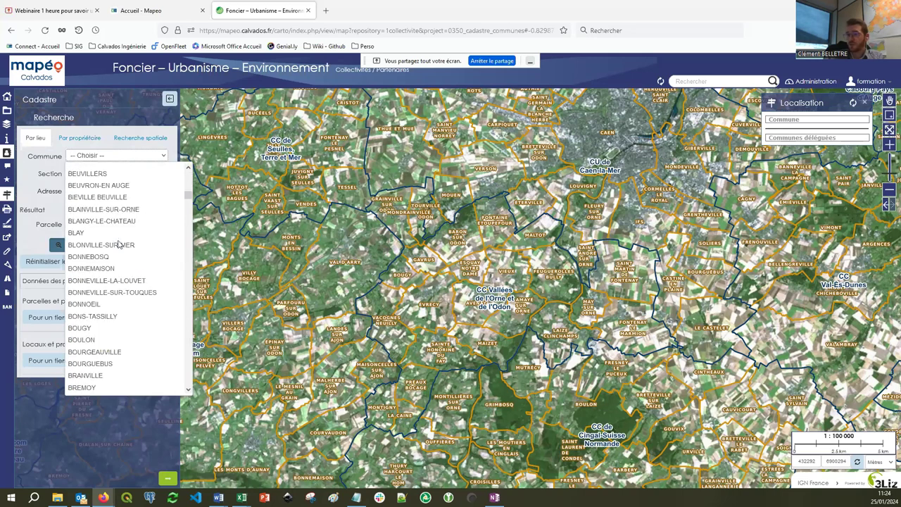
pyautogui.click(129, 341)
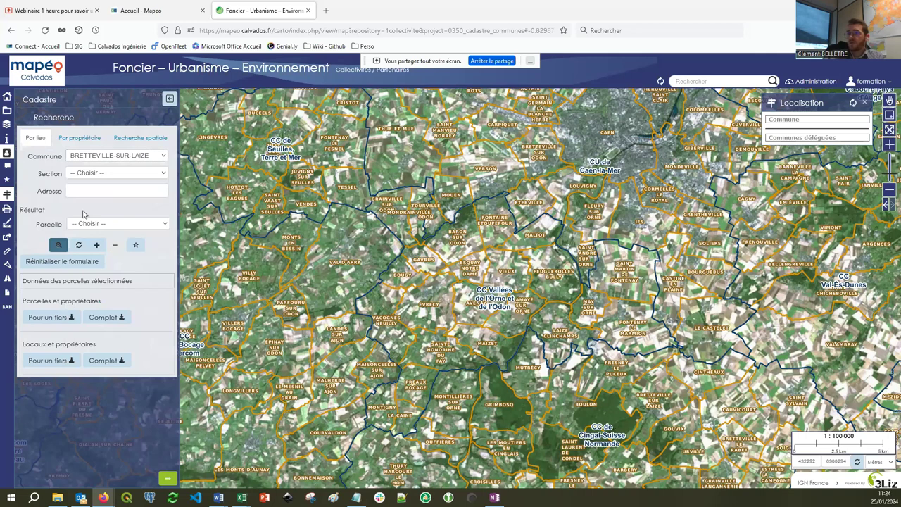
# Choose section BA and parcel 100 - BA0127 to zoom the map onto it.
pyautogui.click(90, 175)
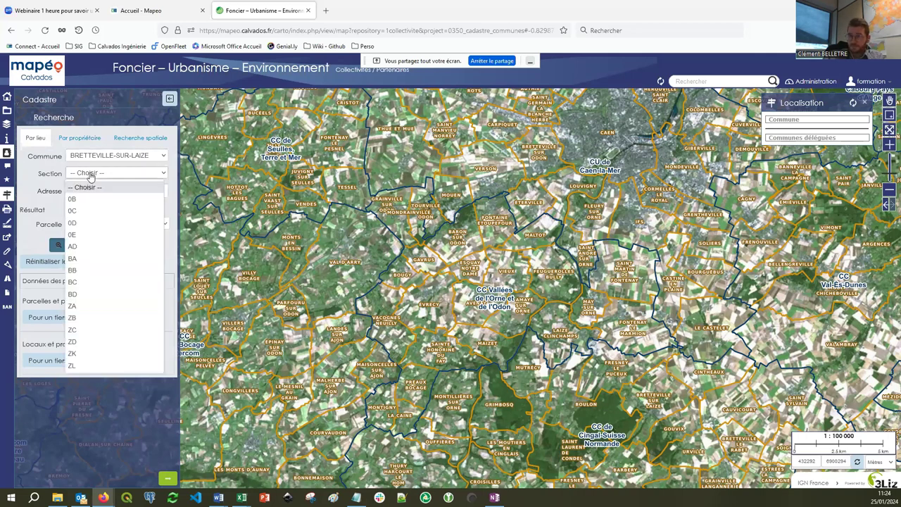
pyautogui.click(80, 258)
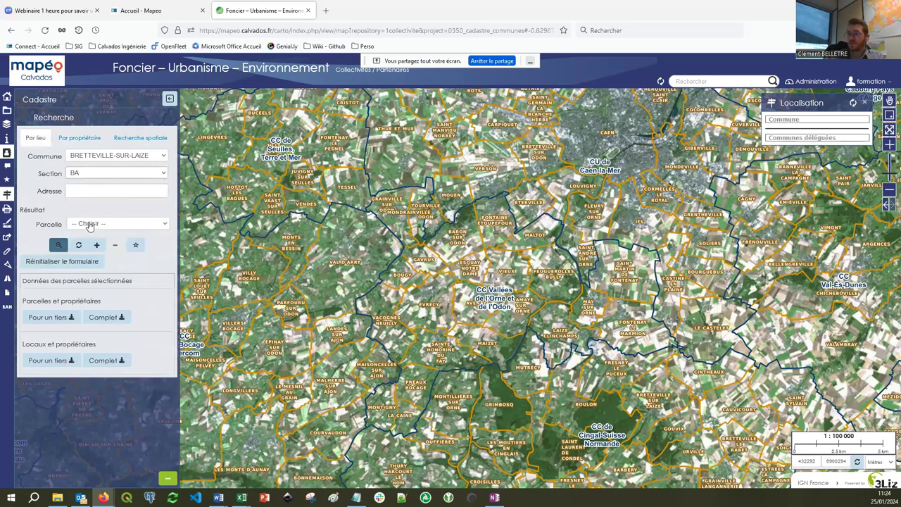
pyautogui.click(89, 226)
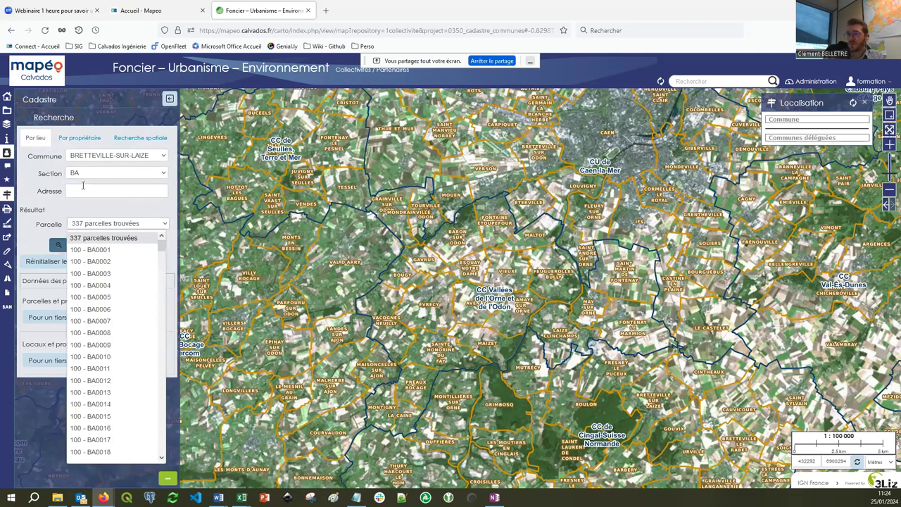
pyautogui.scroll(-2, 105, 259)
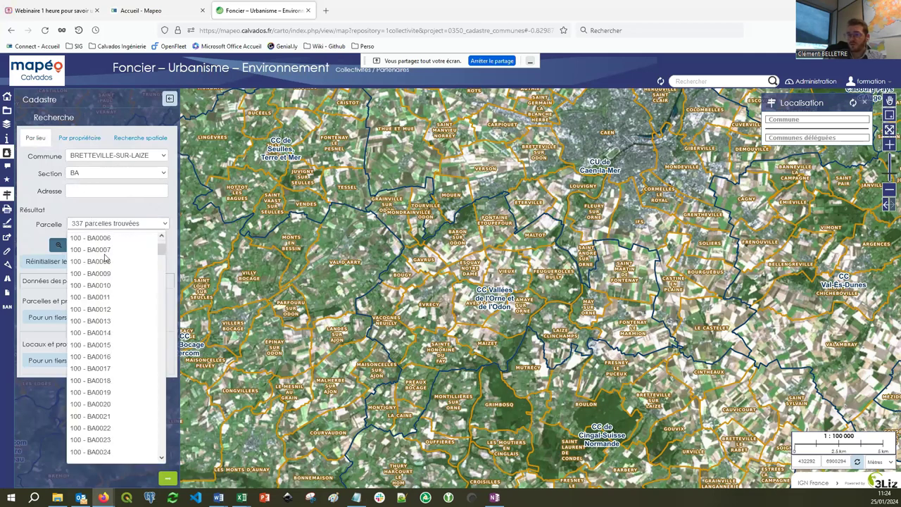
pyautogui.scroll(-15, 110, 278)
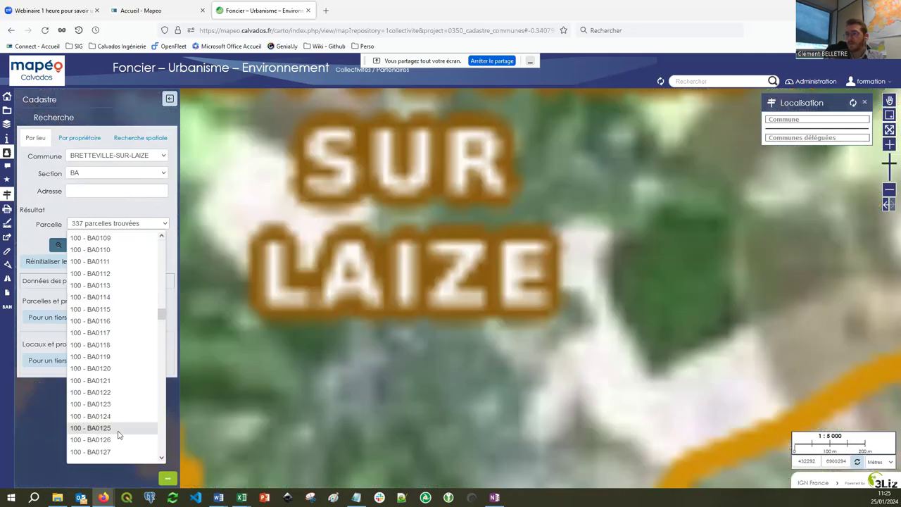
pyautogui.click(121, 451)
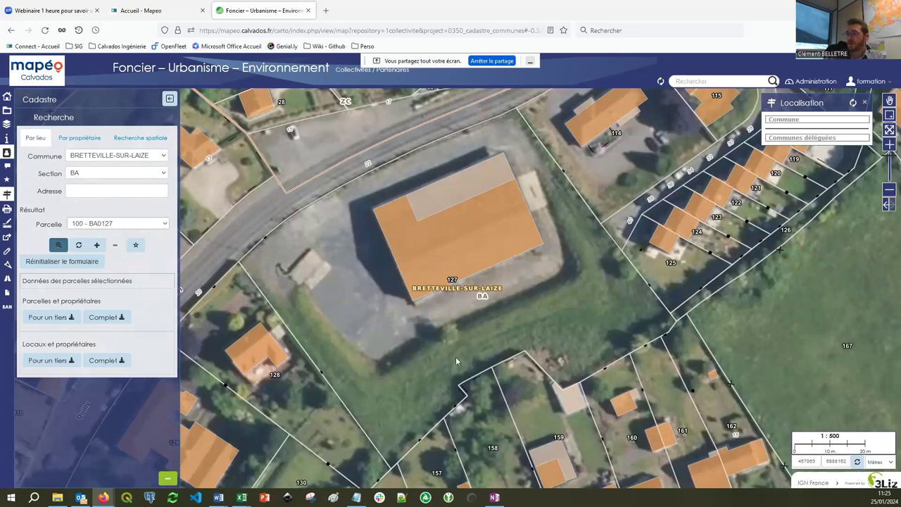
# Open parcel 127's popup on the map and scroll through its Infos parcelle details.
pyautogui.click(447, 243)
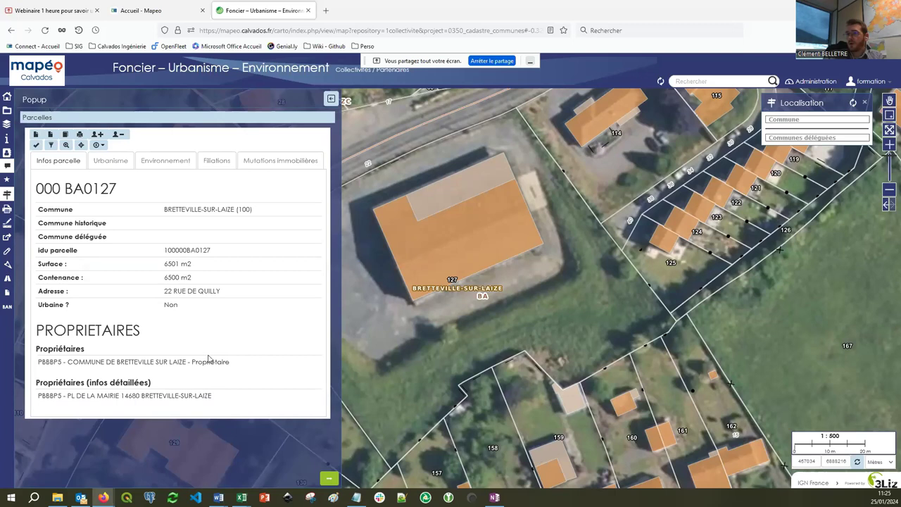
pyautogui.scroll(-3, 223, 246)
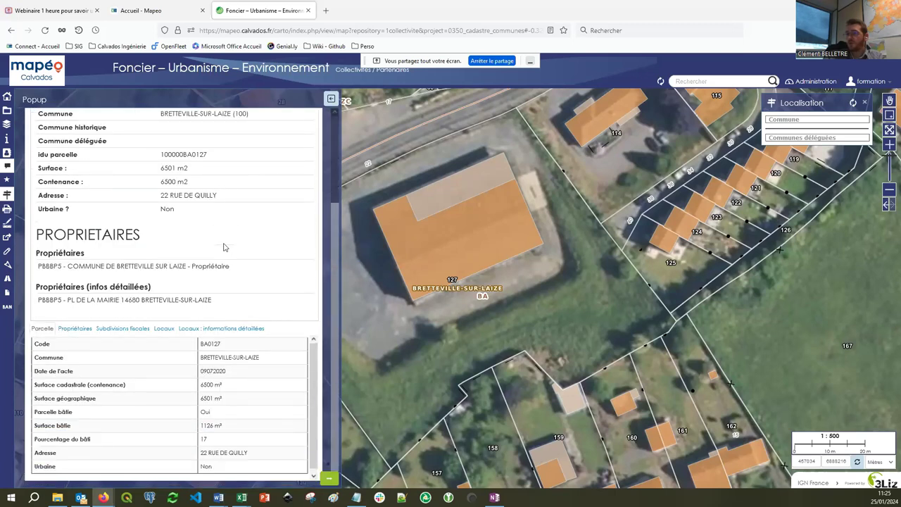
pyautogui.scroll(4, 223, 247)
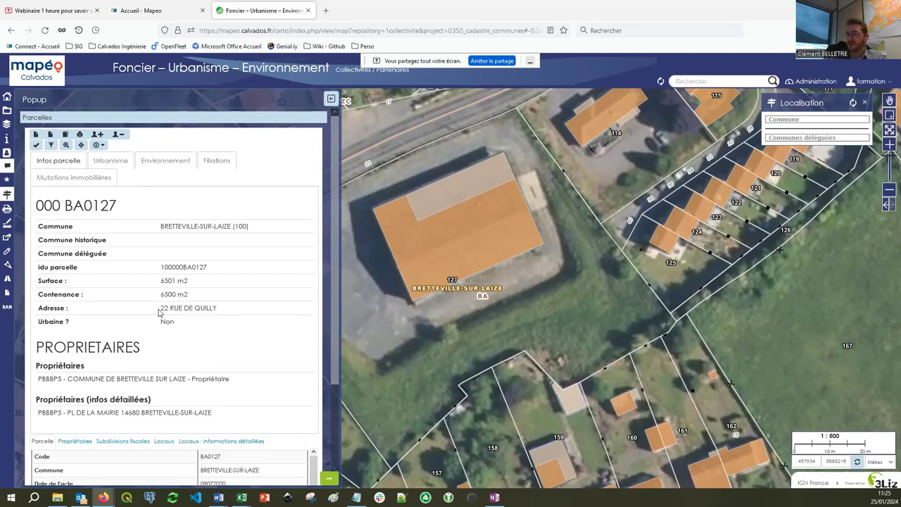
pyautogui.scroll(-1, 160, 313)
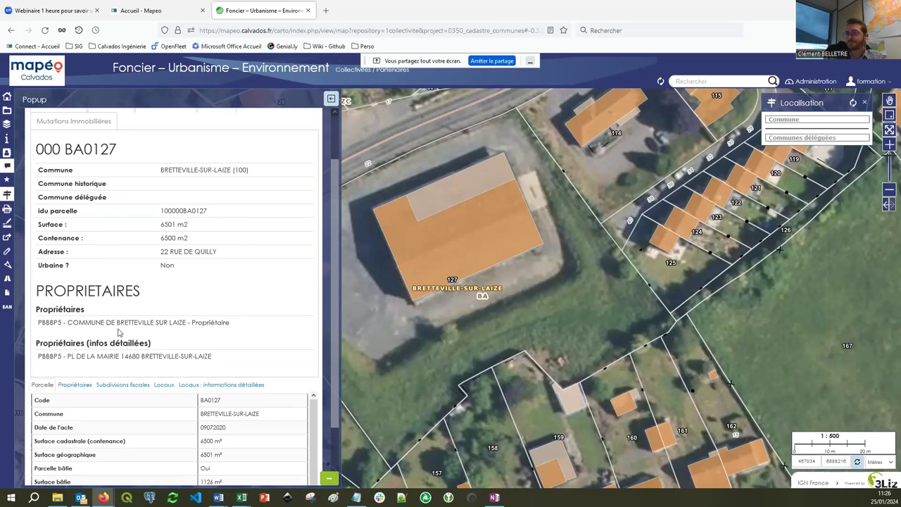
pyautogui.scroll(-2, 117, 328)
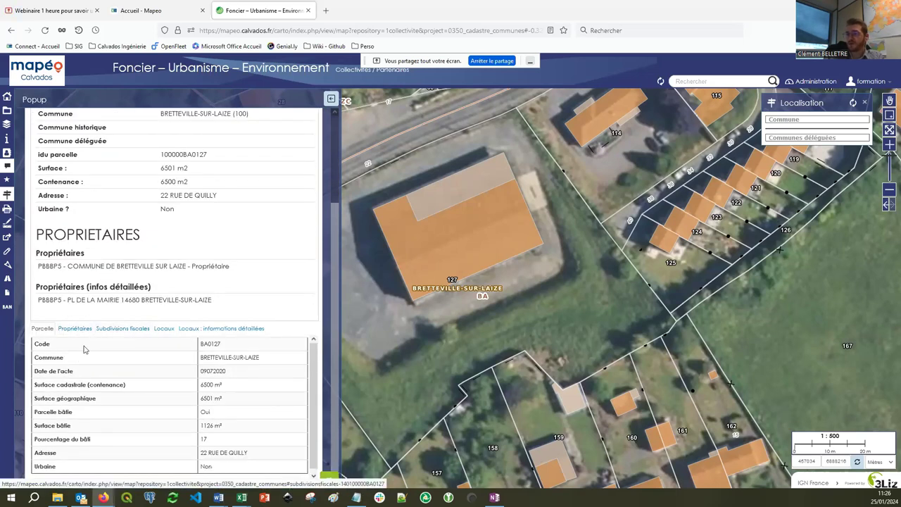
pyautogui.scroll(4, 160, 289)
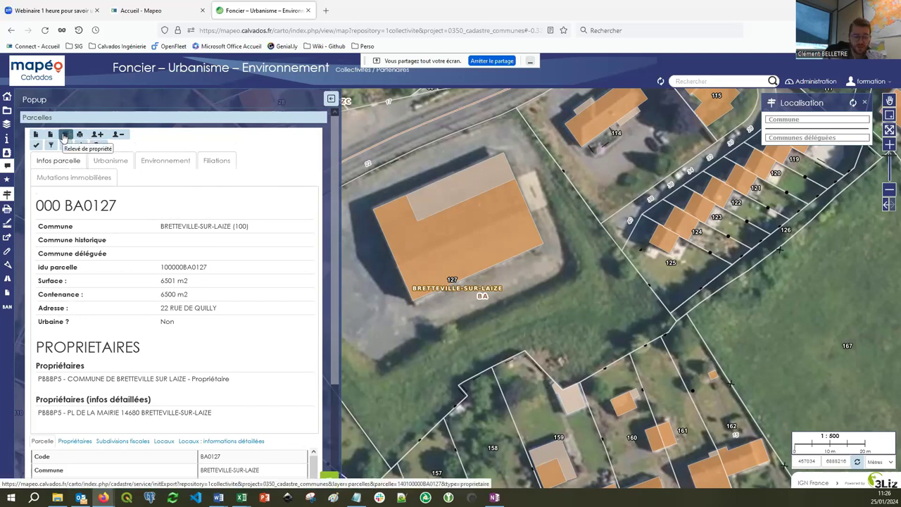
# Download the BA0127 property statement as releves_cadastre(1).zip and launch the third-party export.
pyautogui.click(64, 136)
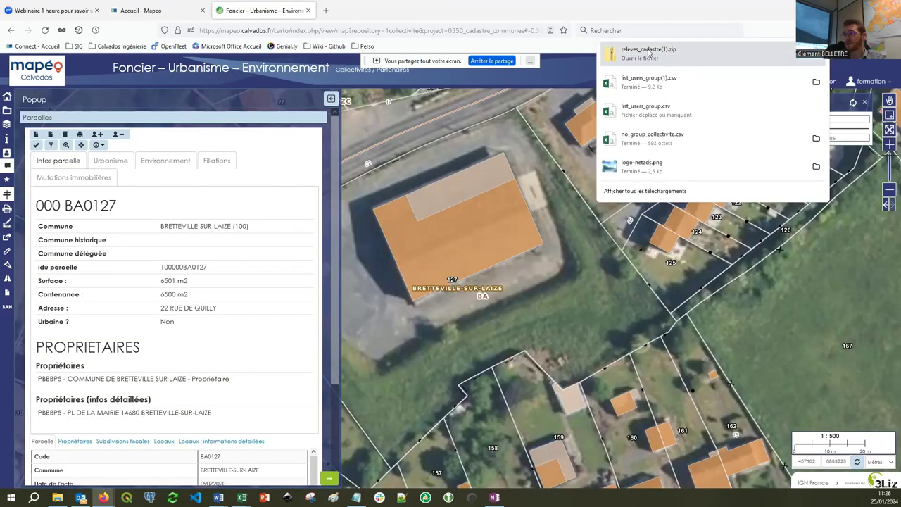
pyautogui.click(34, 138)
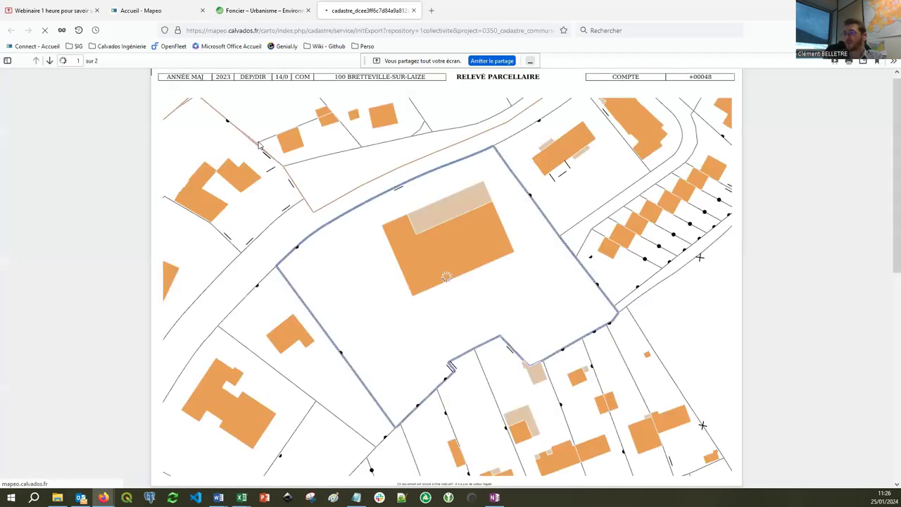
# Browse the BRETTEVILLE-SUR-LAIZE relevé parcellaire PDF pages, then close its tab.
pyautogui.scroll(-10, 515, 241)
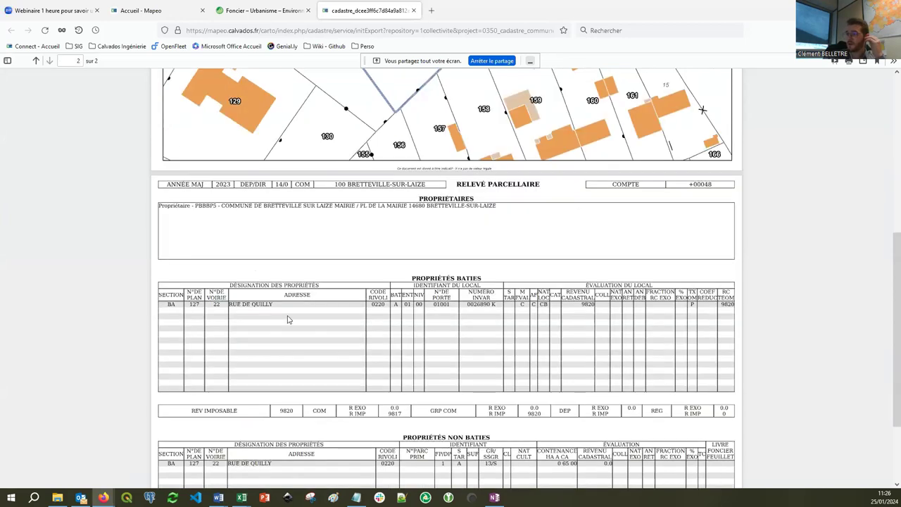
pyautogui.scroll(-3, 288, 320)
pyautogui.scroll(-1, 288, 318)
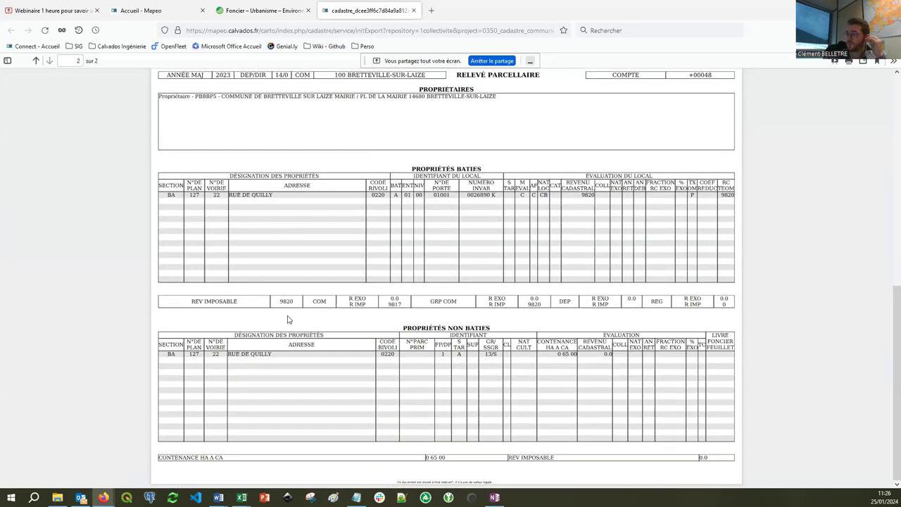
pyautogui.scroll(1, 398, 181)
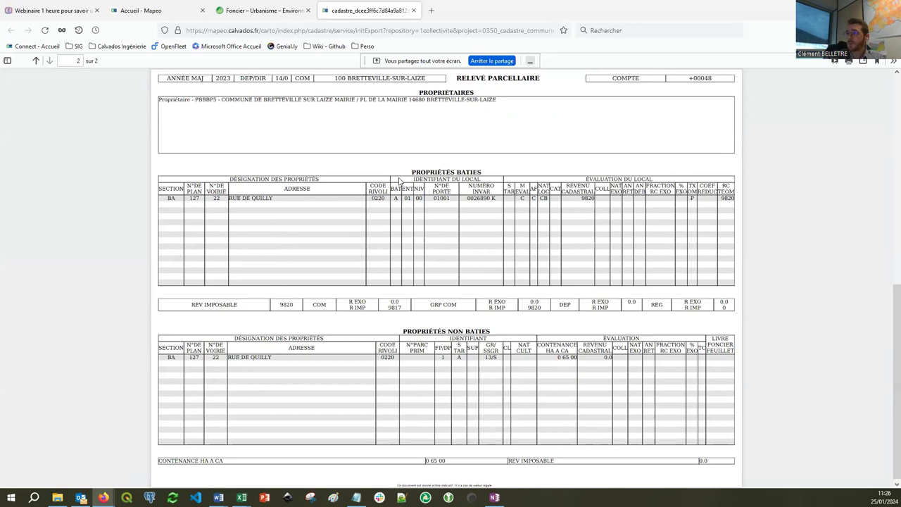
pyautogui.scroll(8, 398, 181)
pyautogui.scroll(1, 399, 181)
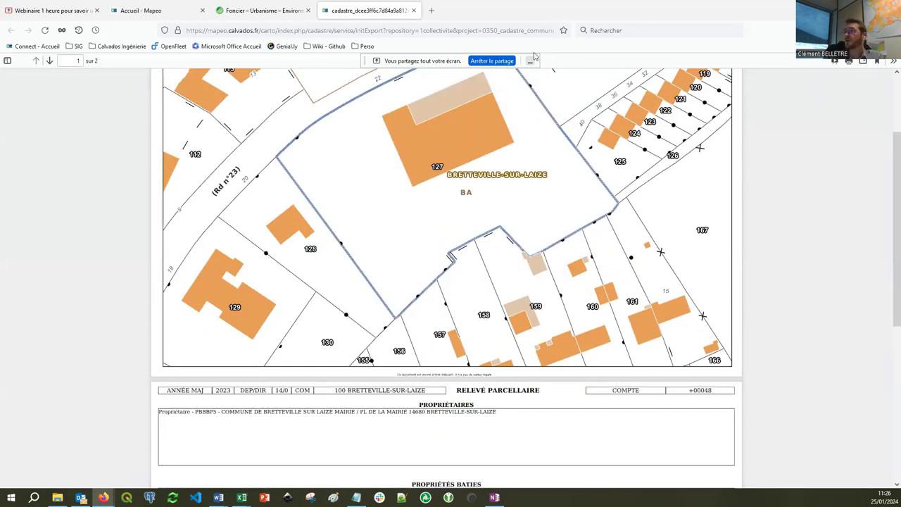
pyautogui.click(414, 11)
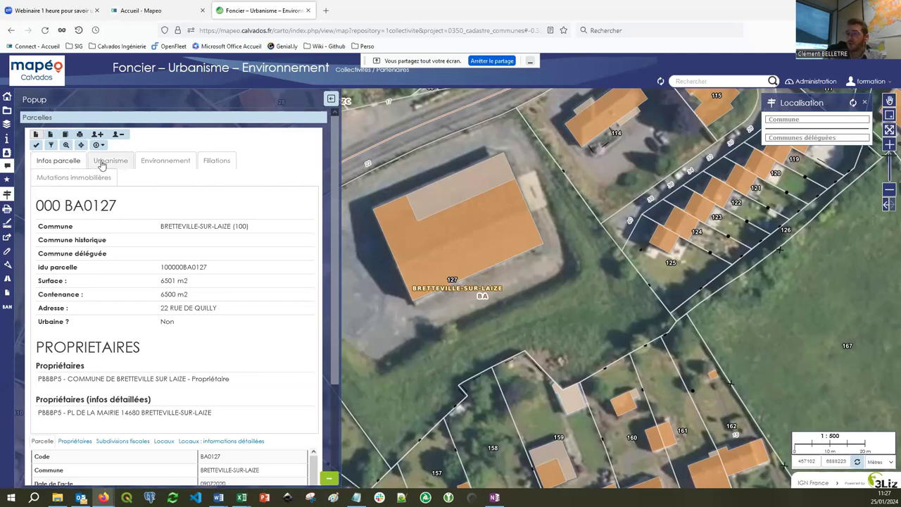
# Show the Urbanisme zoning (Ua 100 %, Uc 0 %) and browse the Ua regulations PDF in a new tab.
pyautogui.click(102, 164)
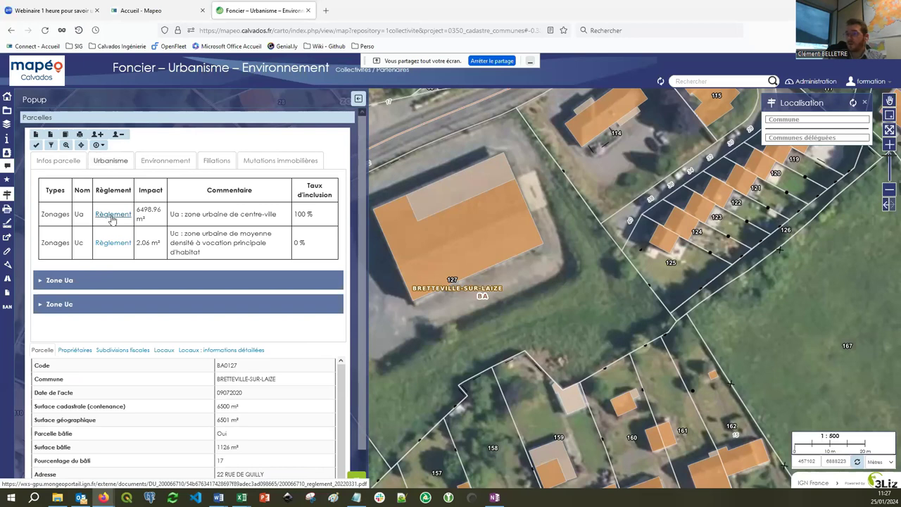
pyautogui.rightClick(103, 212)
pyautogui.click(111, 217)
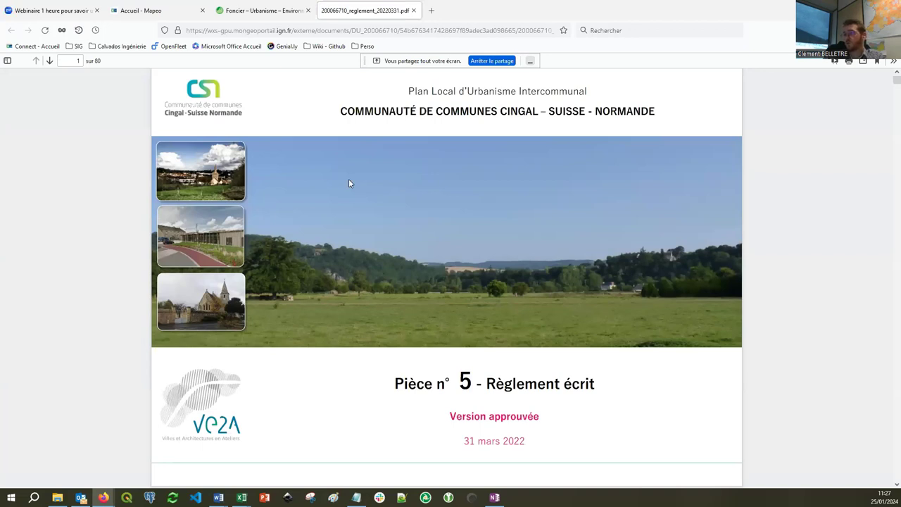
pyautogui.scroll(-20, 349, 183)
pyautogui.scroll(-3, 349, 183)
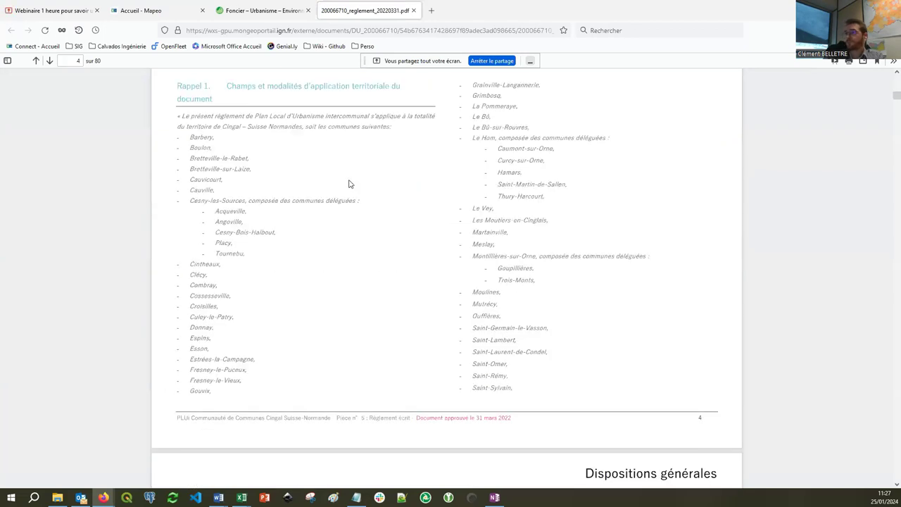
pyautogui.scroll(20, 348, 183)
pyautogui.click(413, 11)
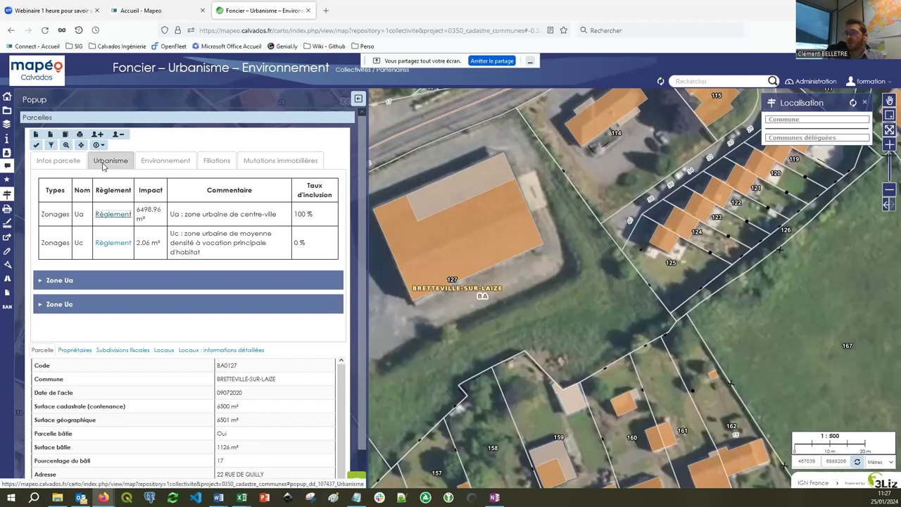
# Show the Environnement table, expand Aléa argile, and view its carmen clay hazard map.
pyautogui.click(152, 162)
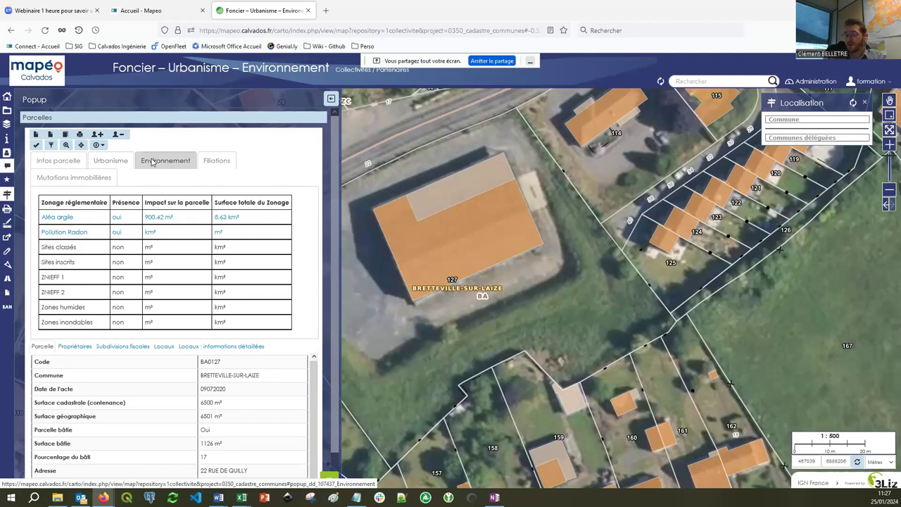
pyautogui.click(95, 222)
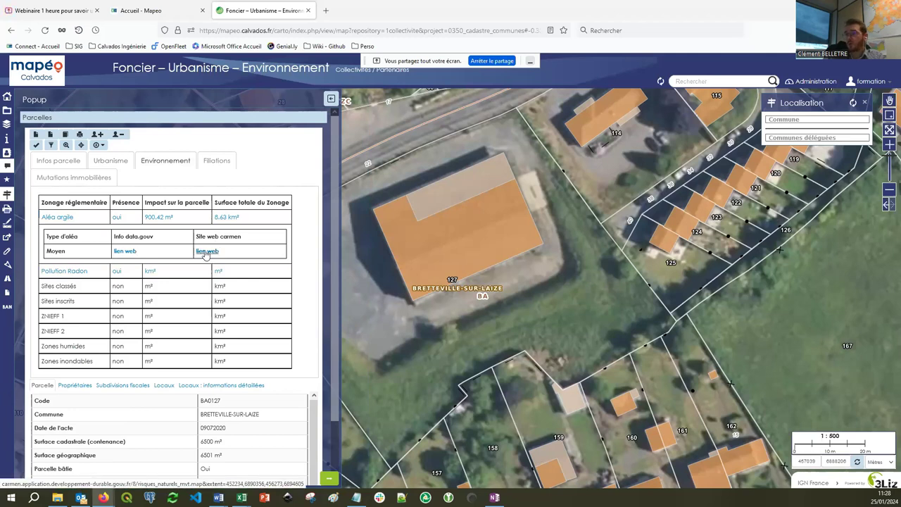
pyautogui.click(206, 251)
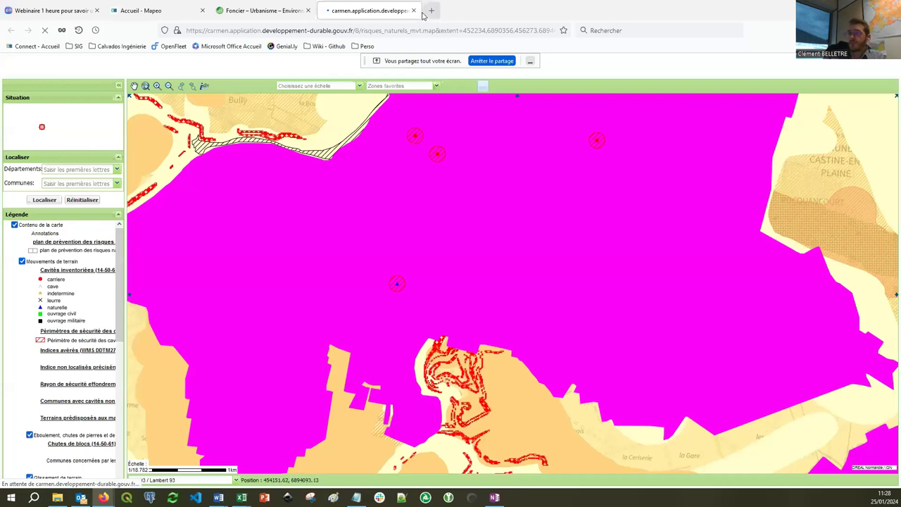
pyautogui.click(414, 10)
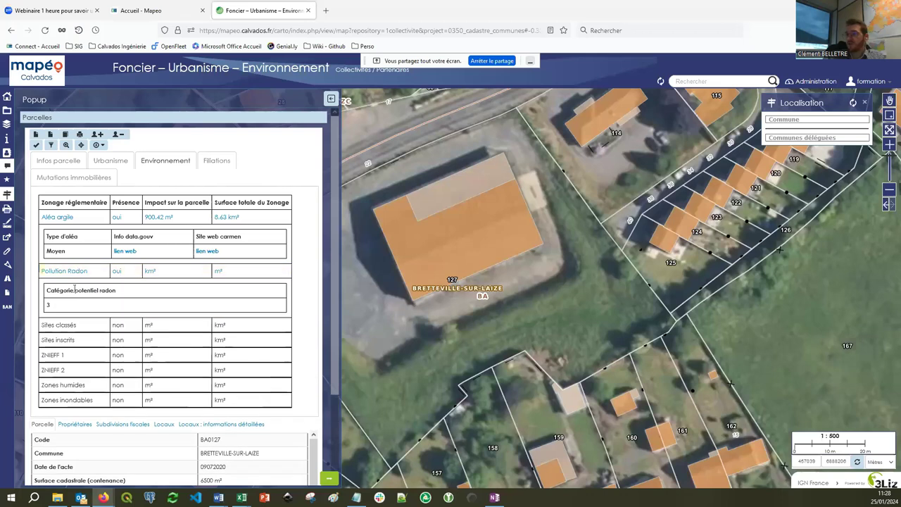
# Expand the Sites classés, Sites inscrits, ZNIEFF 1 and Zones humides rows.
pyautogui.click(77, 329)
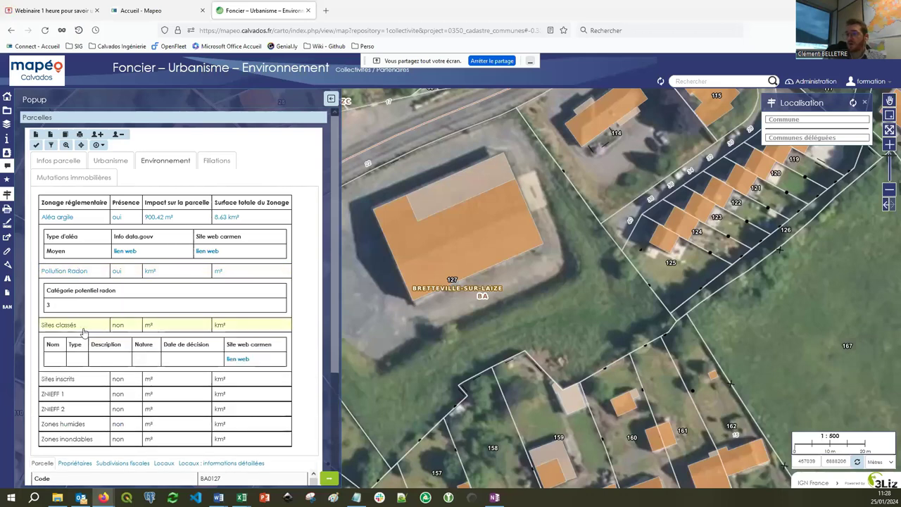
pyautogui.click(77, 378)
pyautogui.scroll(-2, 75, 380)
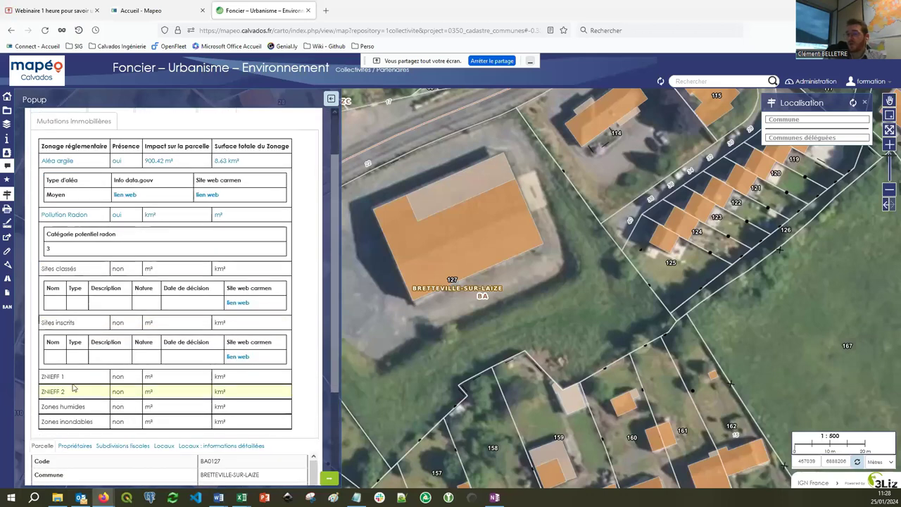
pyautogui.click(73, 380)
pyautogui.scroll(-2, 78, 407)
pyautogui.click(79, 389)
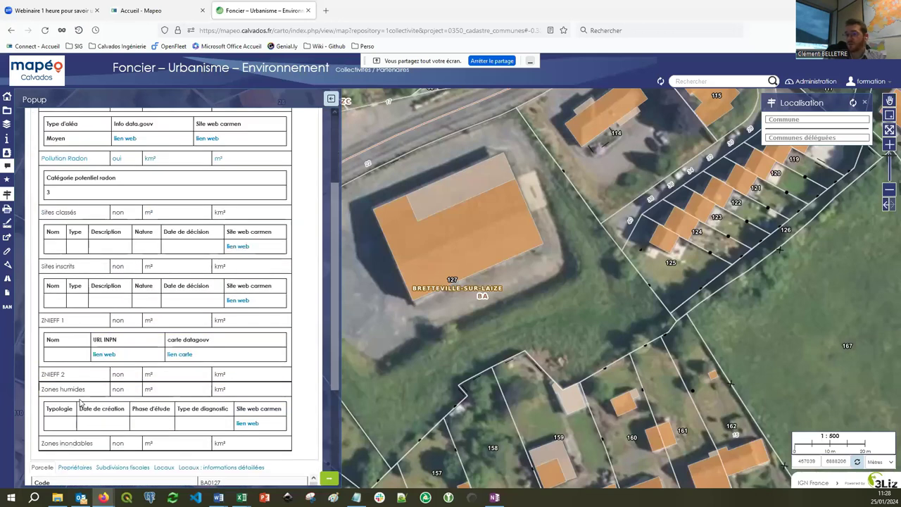
# Collapse all the expanded Environnement rows, including Pollution Radon.
pyautogui.click(75, 389)
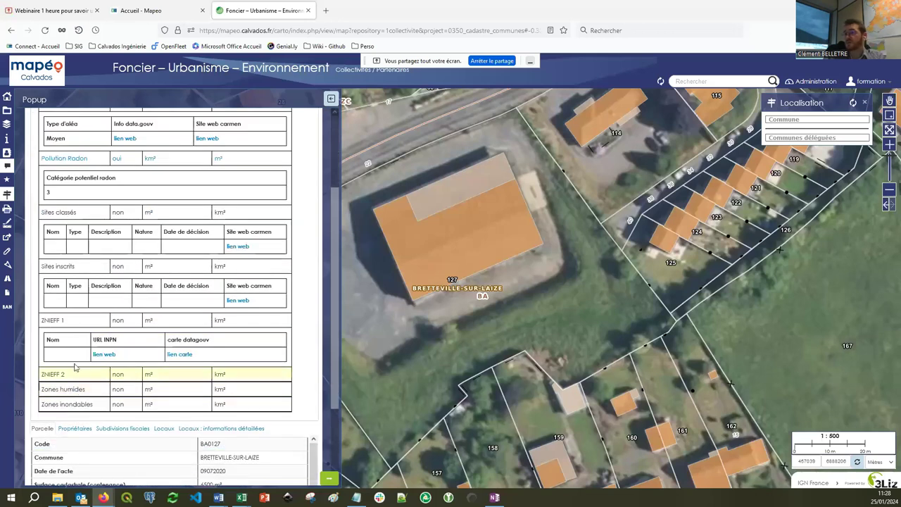
pyautogui.click(75, 322)
pyautogui.click(83, 267)
pyautogui.click(81, 212)
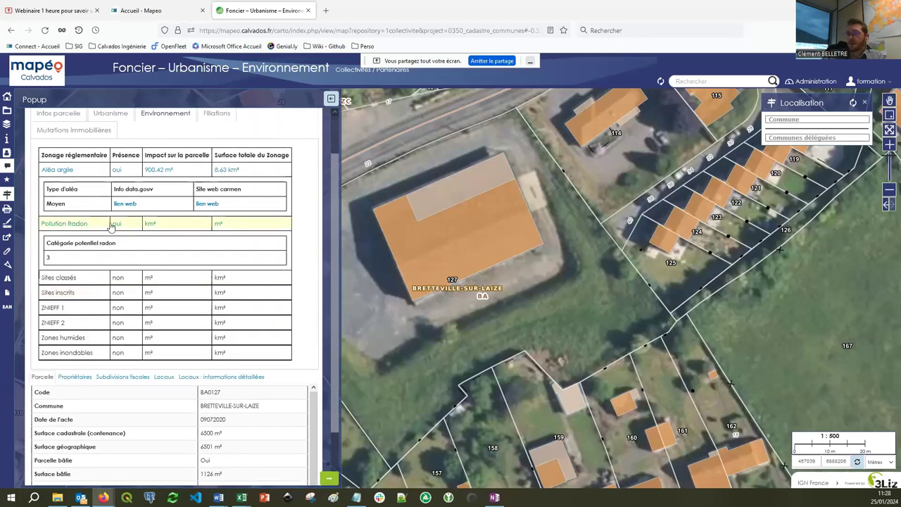
pyautogui.click(110, 225)
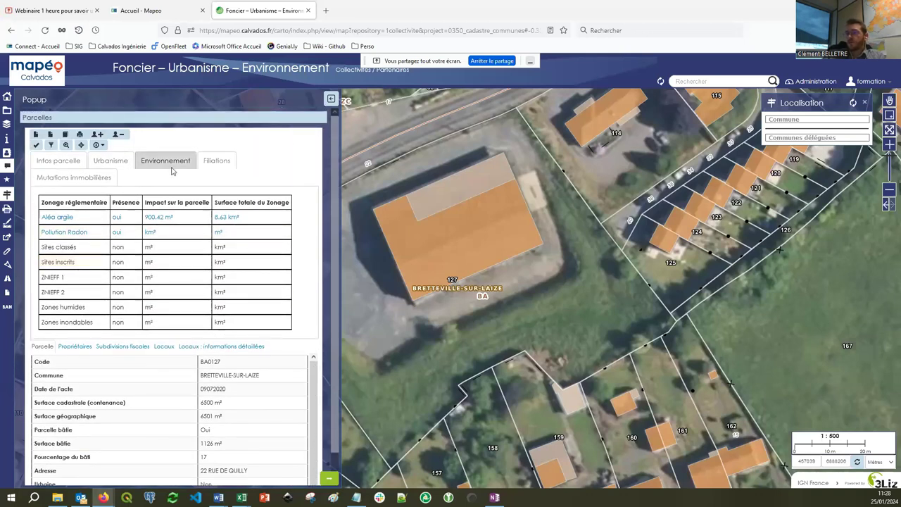
# Review BA0127's Filiations and former parcel numbers, then its 255000-euro sale of 09/07/2020.
pyautogui.click(224, 161)
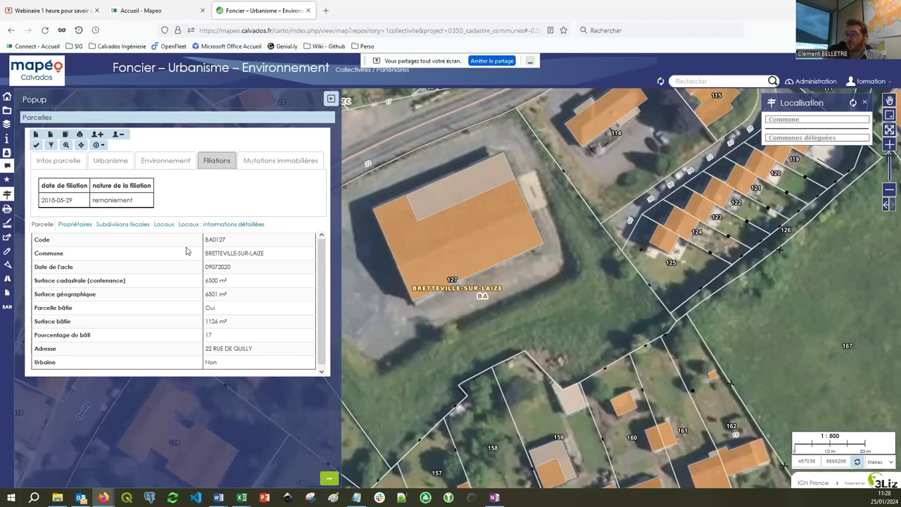
pyautogui.moveTo(168, 234); pyautogui.dragTo(231, 235)
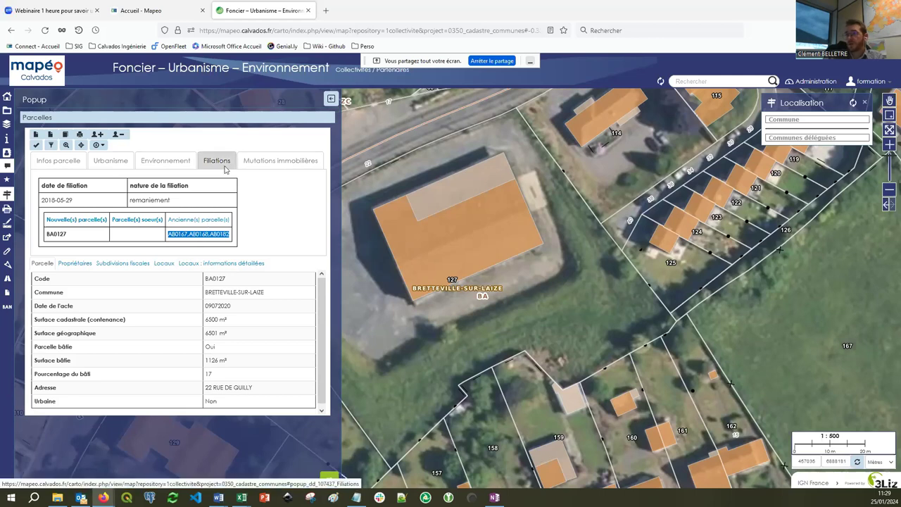
pyautogui.click(255, 165)
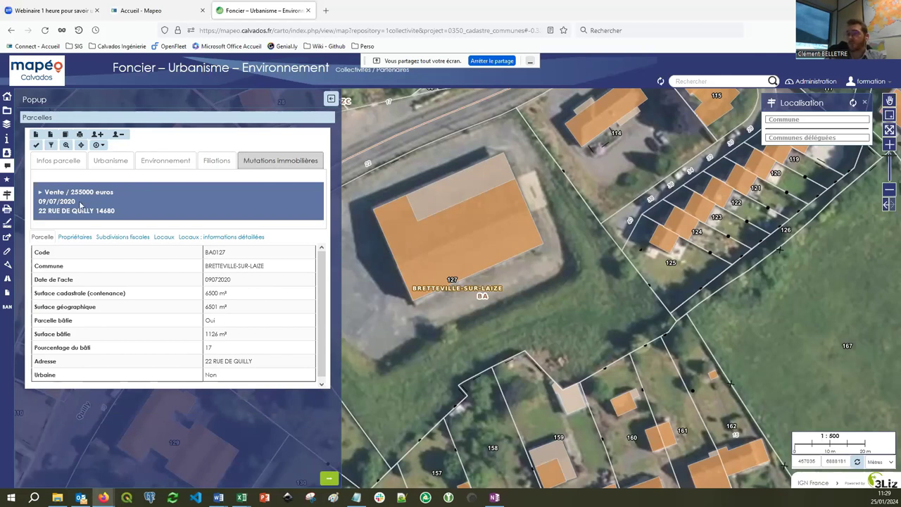
pyautogui.click(80, 204)
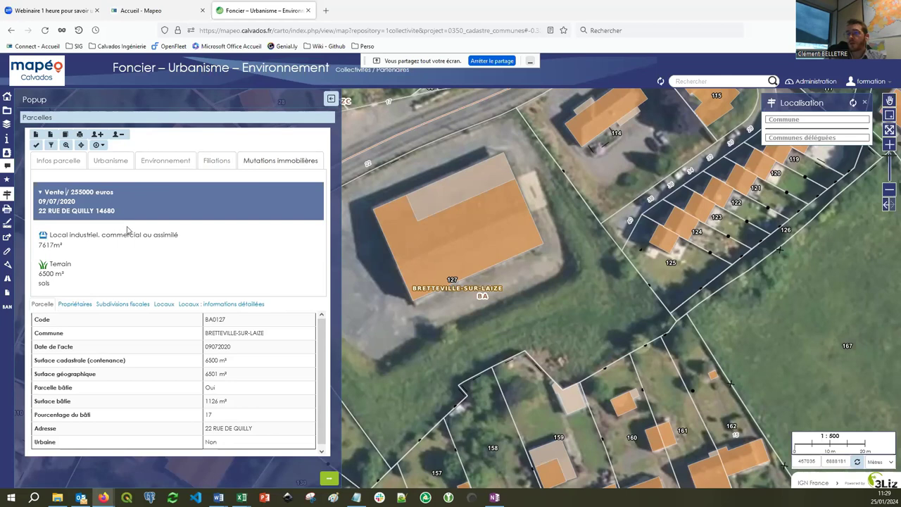
pyautogui.click(70, 165)
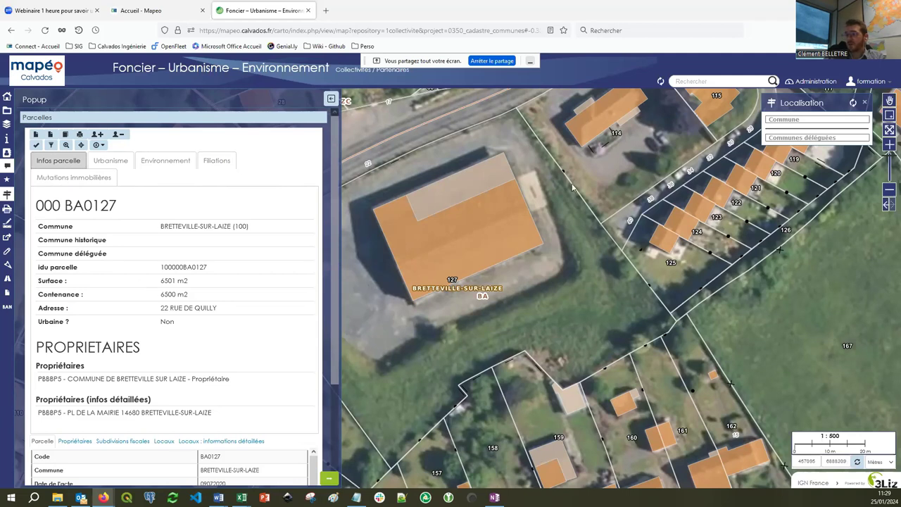
# Reopen the Cadastre search panel on its Par propriétaire owner-search form.
pyautogui.click(7, 153)
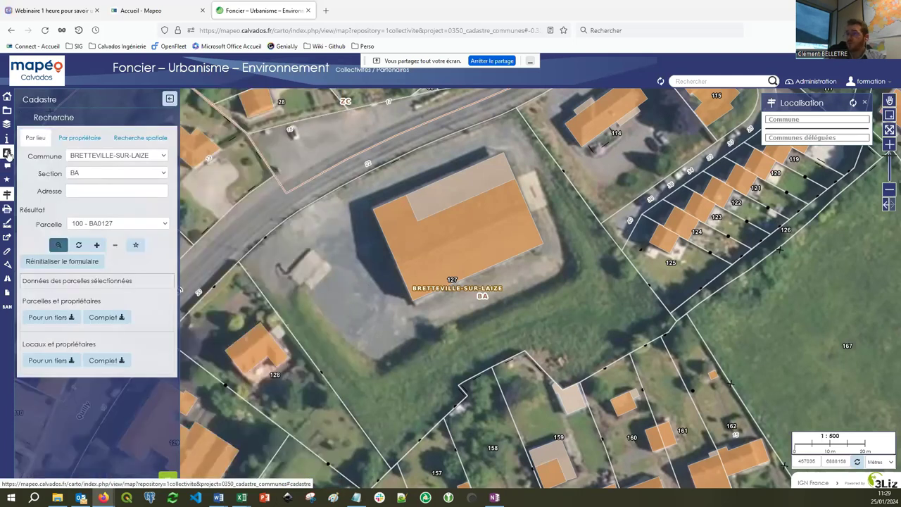
pyautogui.click(79, 137)
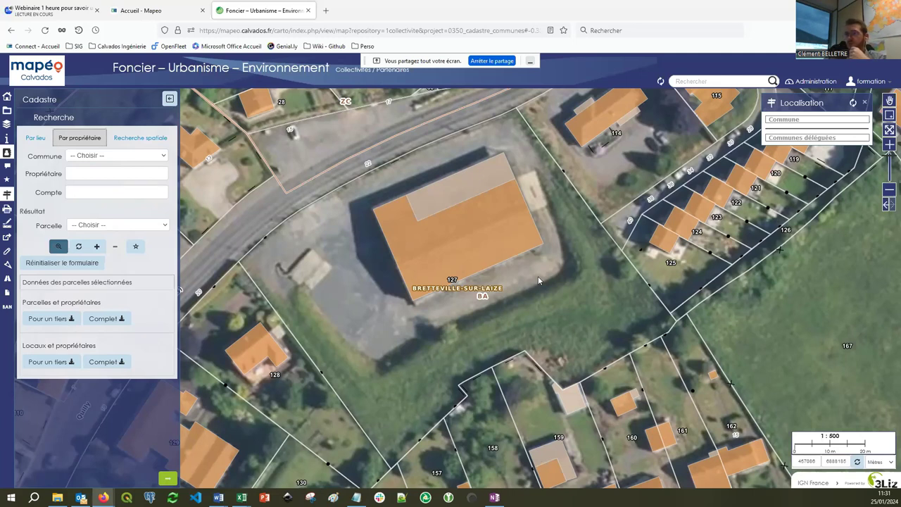
# Set the print scale to 1 000 and expand the Avancé options in the Imprimer panel.
pyautogui.click(8, 210)
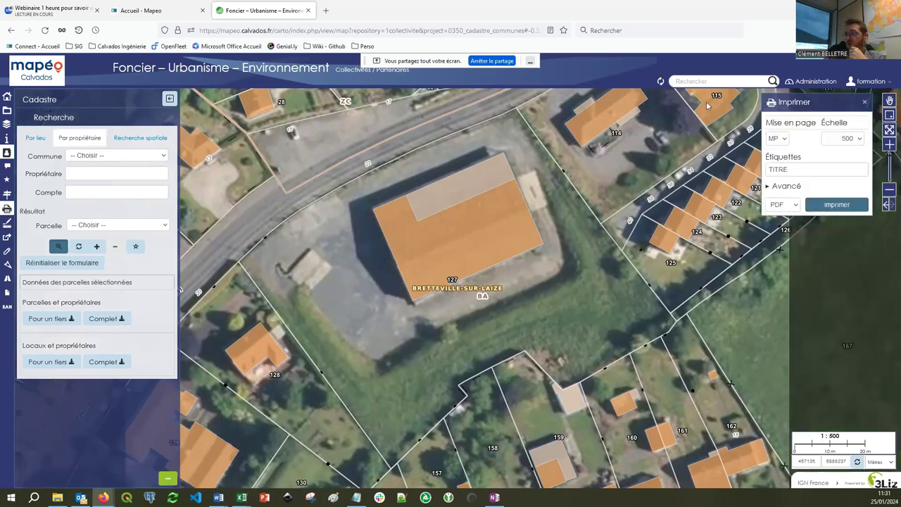
pyautogui.scroll(-1, 519, 188)
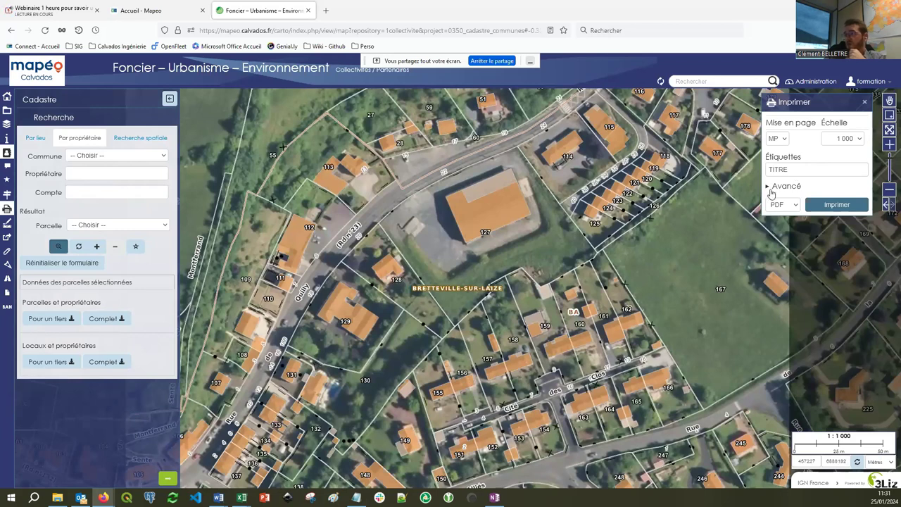
pyautogui.click(772, 187)
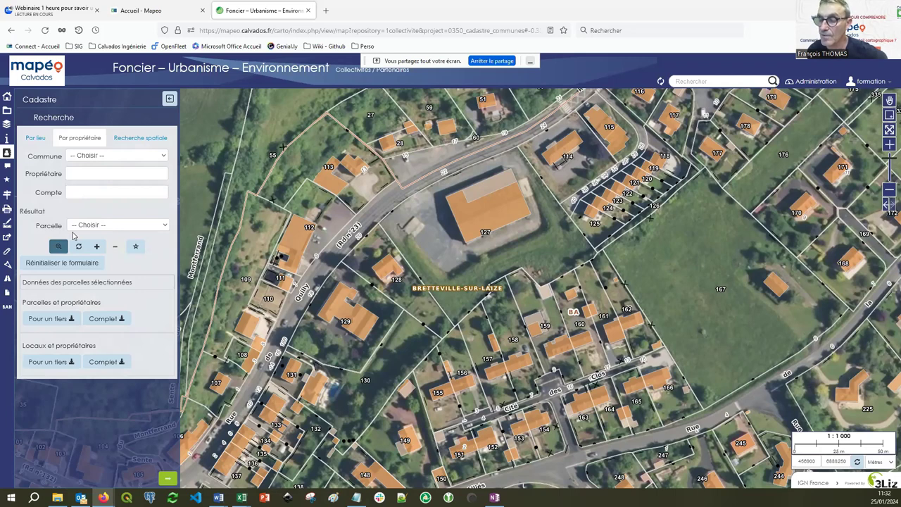
# Collapse the Cadastre search panel so the Bretteville-sur-Laize parcel map fills the window.
pyautogui.click(170, 100)
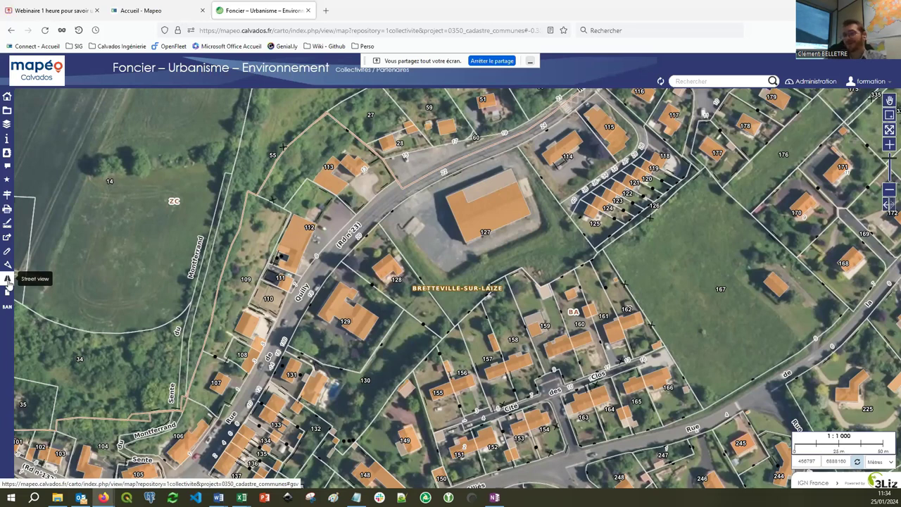
# Start Street View on the road beside parcel 127 and turn toward the fenced building.
pyautogui.click(7, 280)
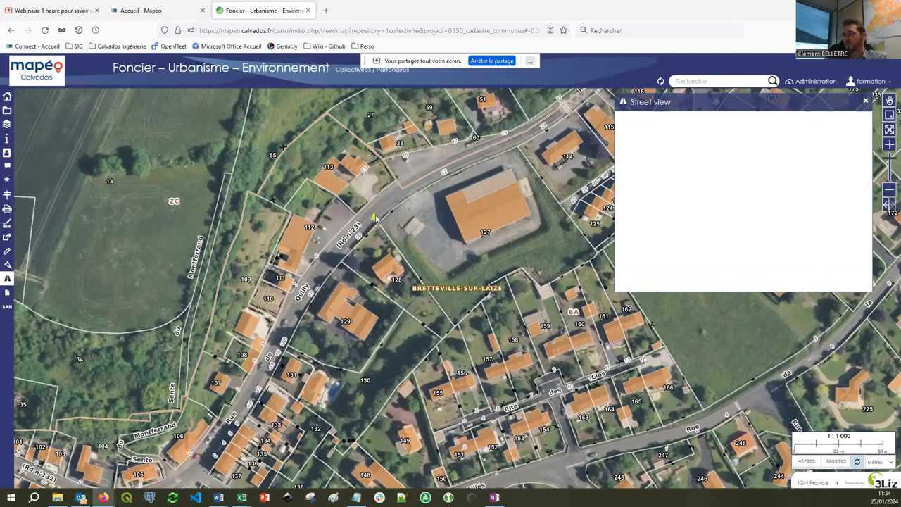
pyautogui.click(444, 175)
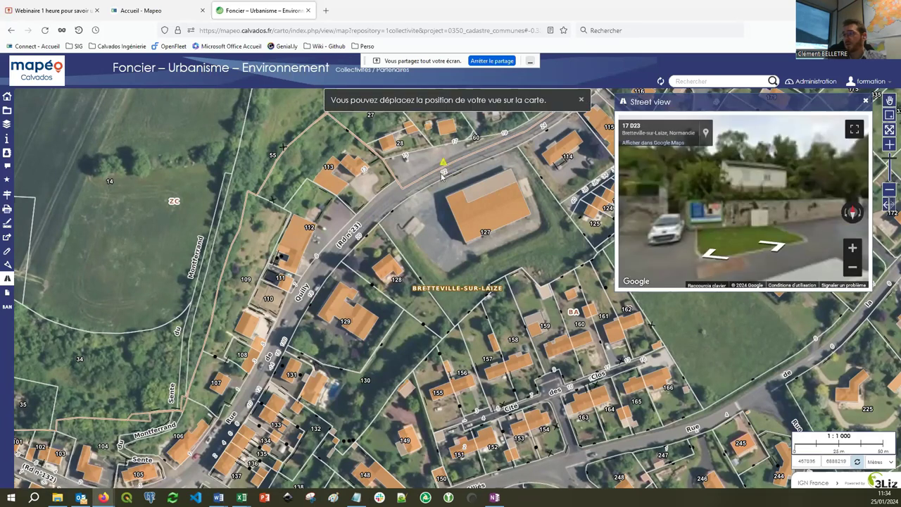
pyautogui.moveTo(662, 183)
pyautogui.mouseDown()
pyautogui.moveTo(808, 163)
pyautogui.moveTo(767, 178)
pyautogui.moveTo(678, 183)
pyautogui.moveTo(682, 174)
pyautogui.mouseUp()
pyautogui.moveTo(757, 184); pyautogui.dragTo(635, 185)
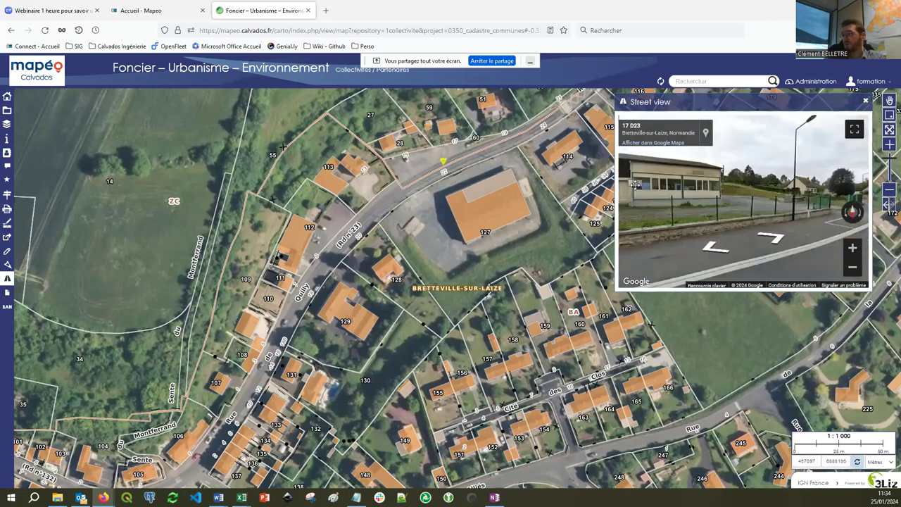
pyautogui.click(766, 238)
pyautogui.click(761, 239)
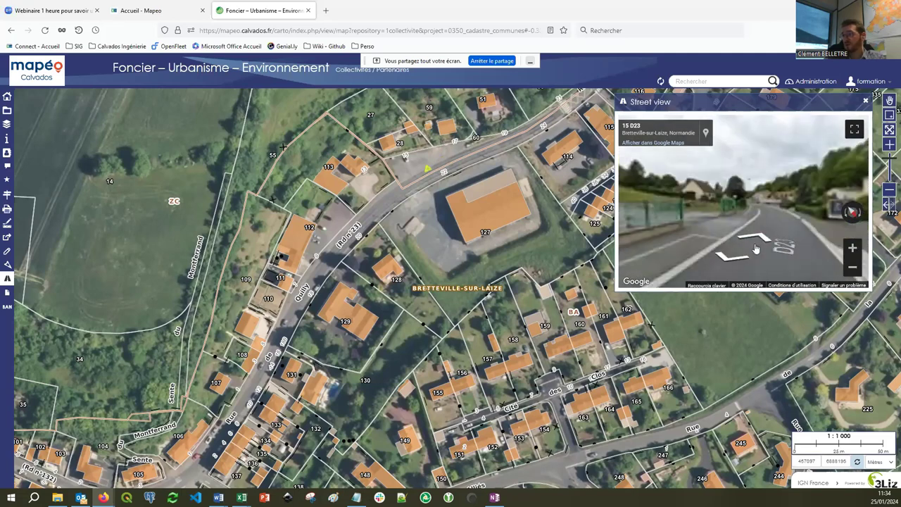
pyautogui.moveTo(756, 248)
pyautogui.mouseDown()
pyautogui.moveTo(731, 210)
pyautogui.moveTo(669, 226)
pyautogui.mouseUp()
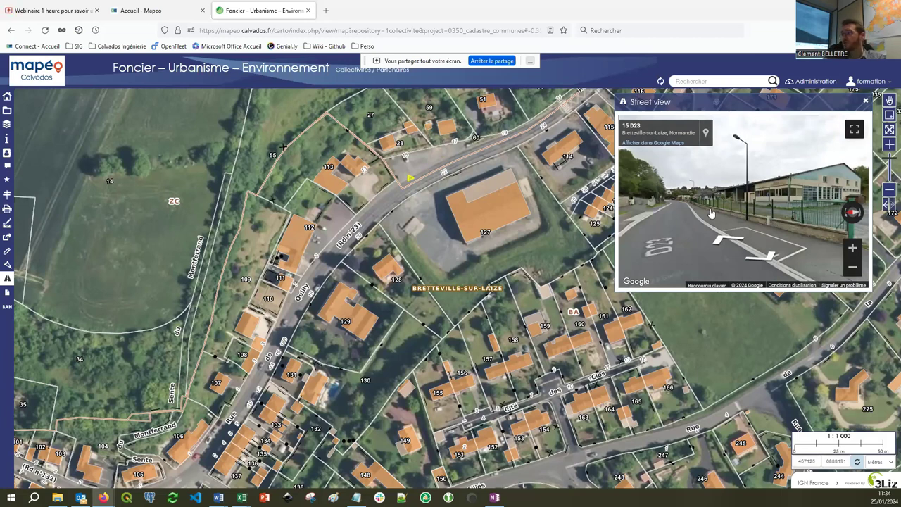
pyautogui.moveTo(711, 213); pyautogui.dragTo(783, 174)
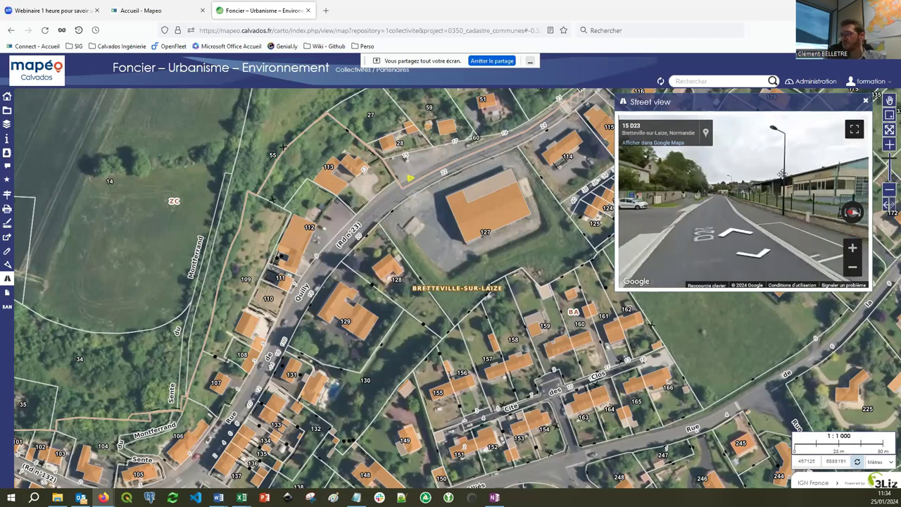
pyautogui.click(783, 174)
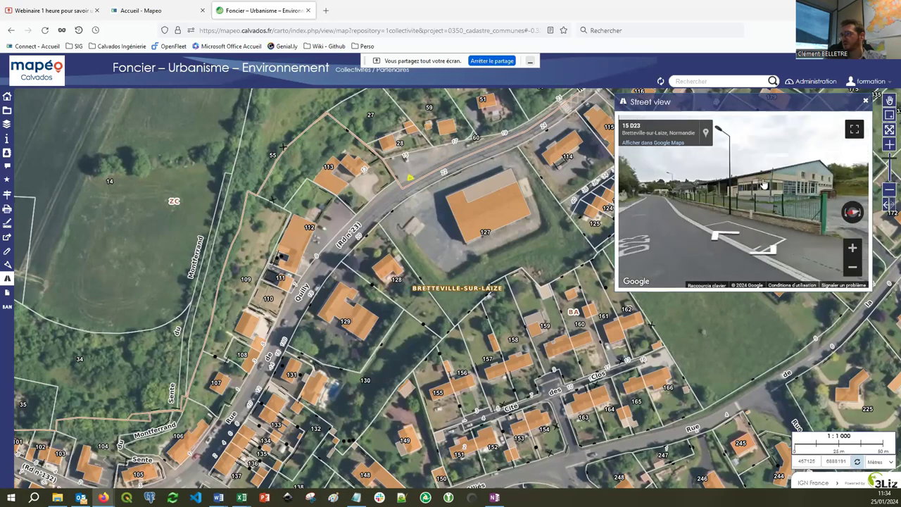
pyautogui.click(855, 131)
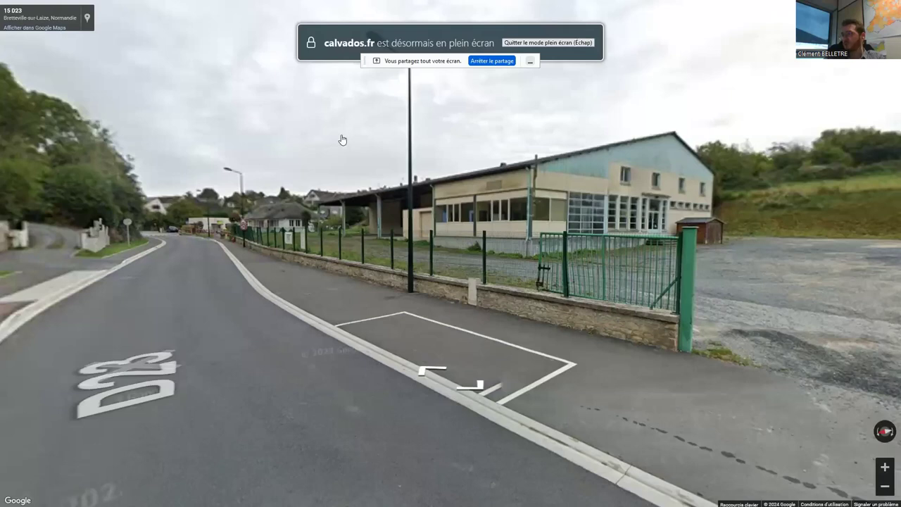
pyautogui.moveTo(704, 243); pyautogui.dragTo(355, 241)
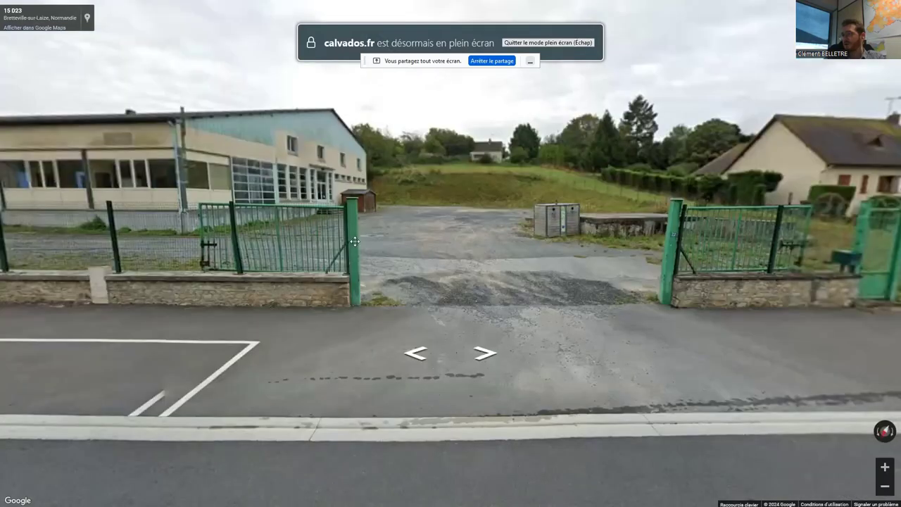
pyautogui.click(339, 294)
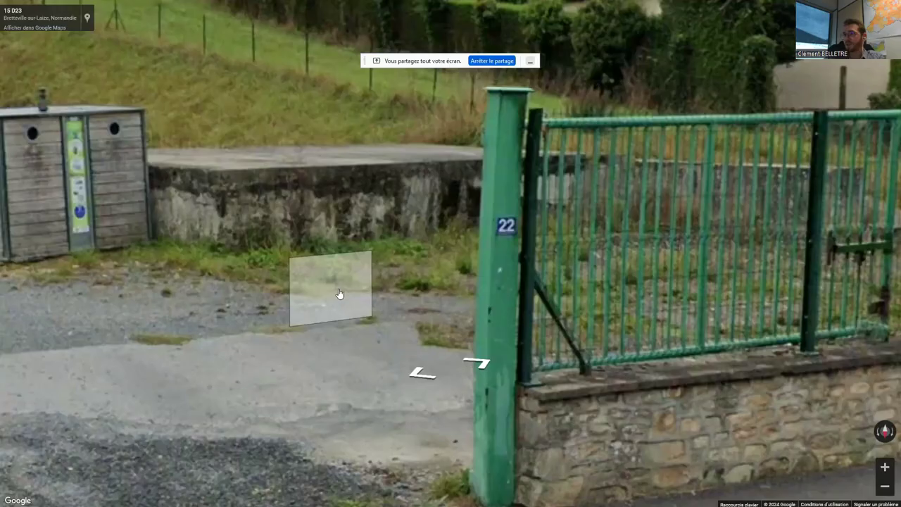
pyautogui.press('Down')
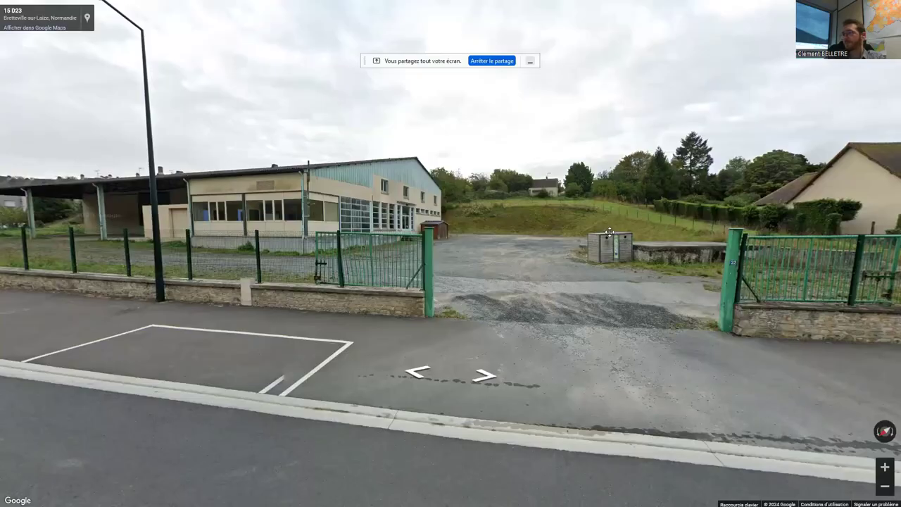
pyautogui.press('Left')
pyautogui.press('Left')
pyautogui.press('Left')
pyautogui.press('Escape')
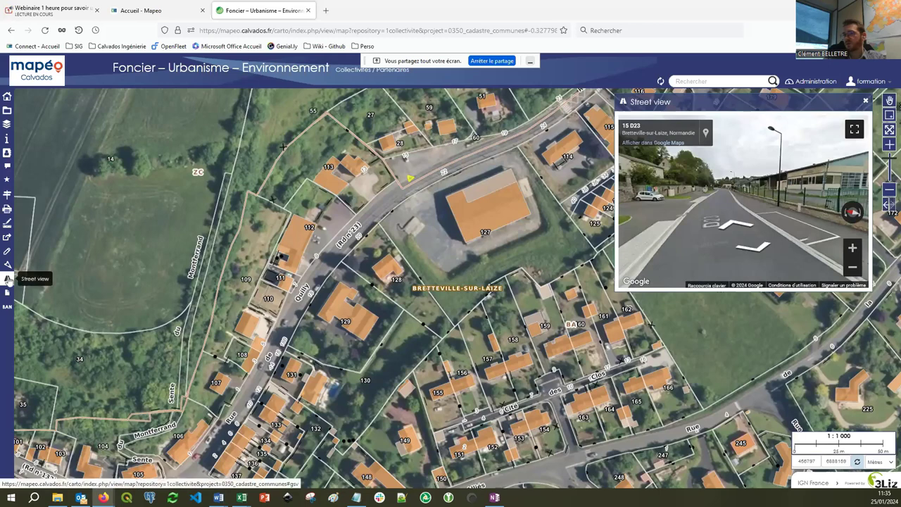
pyautogui.click(866, 101)
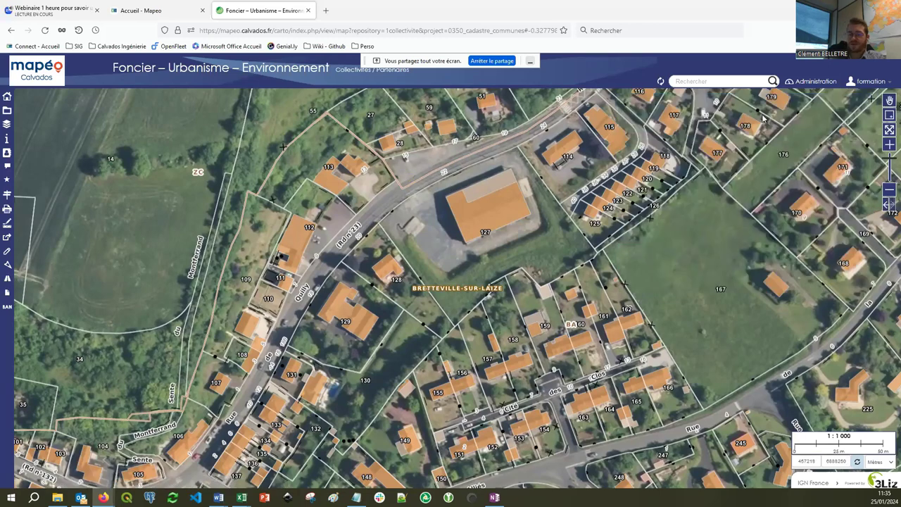
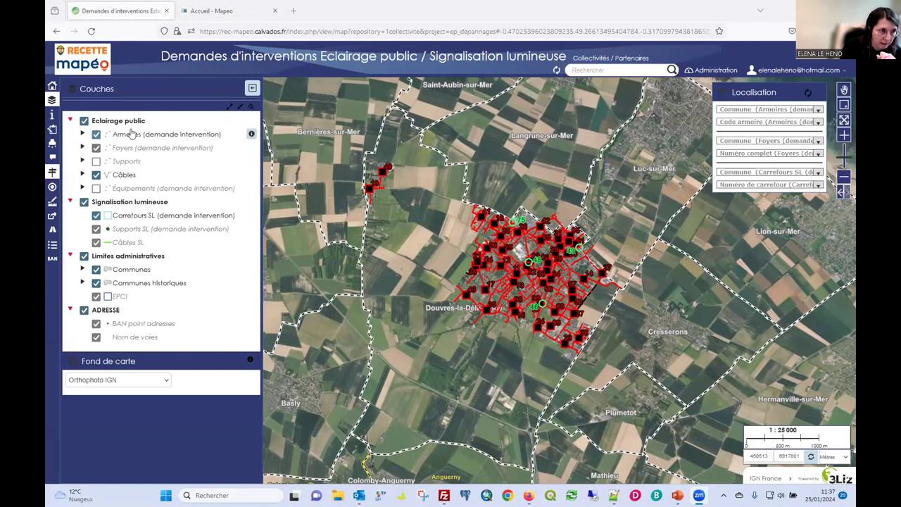
# Show the Équipements layer, then hide it again and collapse its group.
pyautogui.click(82, 189)
pyautogui.click(96, 189)
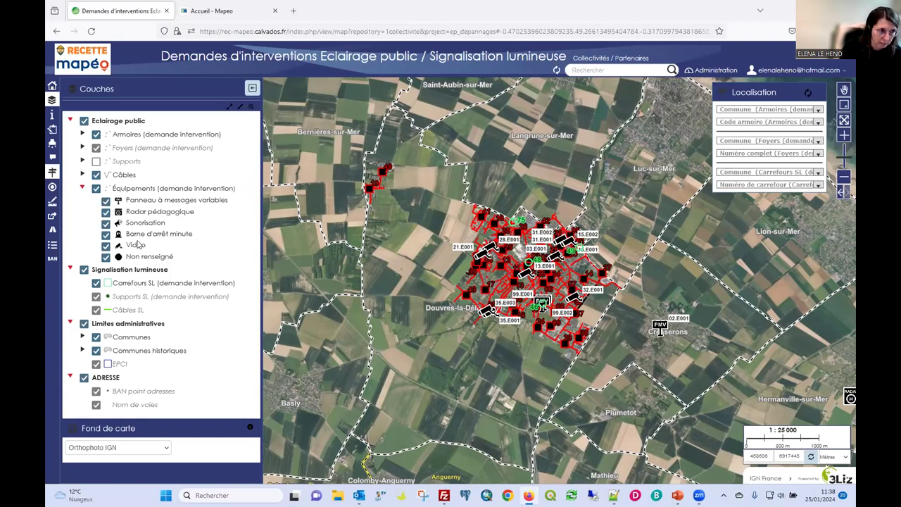
pyautogui.click(96, 189)
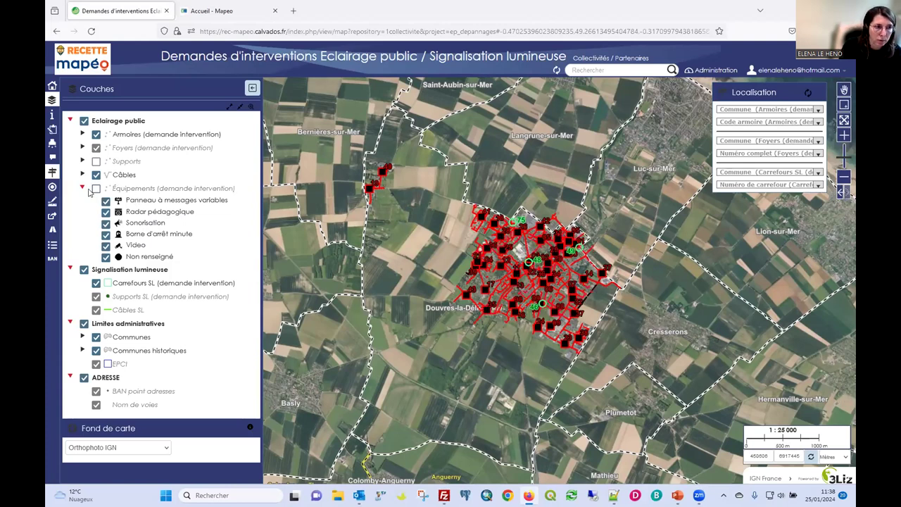
pyautogui.click(82, 188)
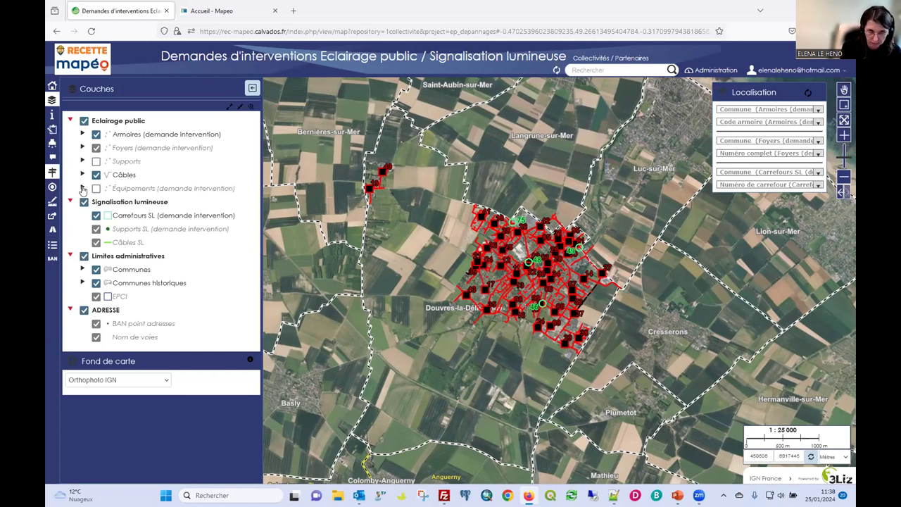
# Briefly view the intervention request management, then return to the layer list.
pyautogui.click(53, 142)
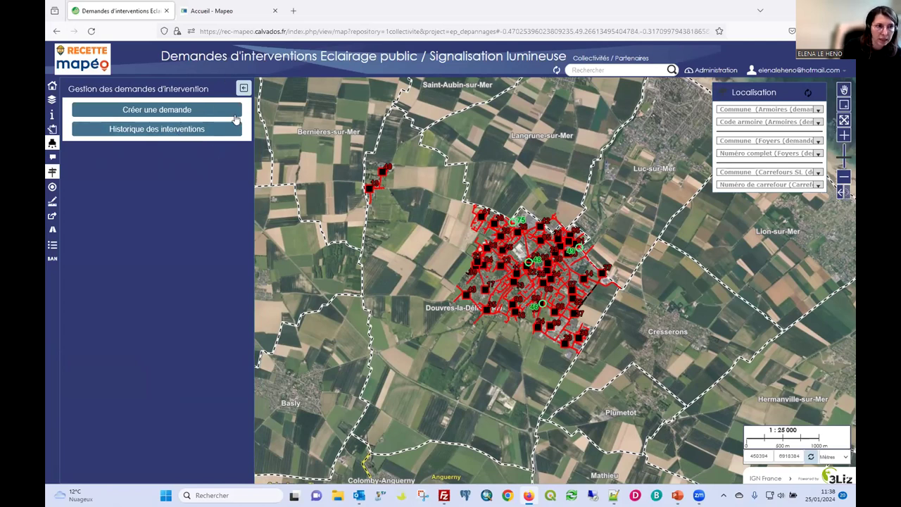
pyautogui.click(243, 89)
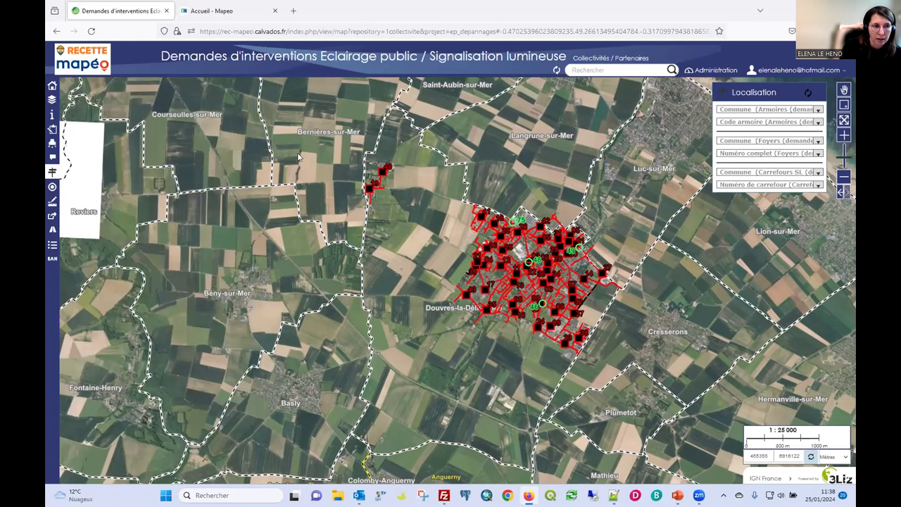
pyautogui.click(52, 99)
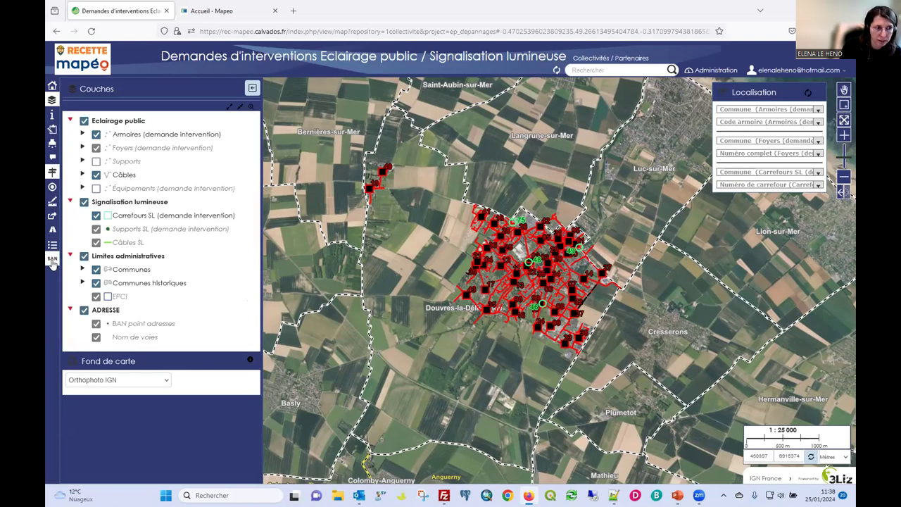
pyautogui.click(52, 262)
pyautogui.click(344, 130)
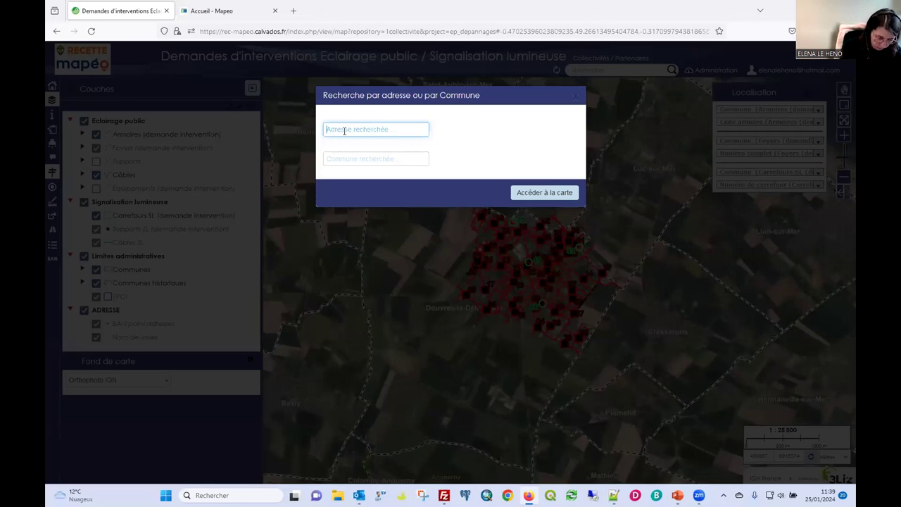
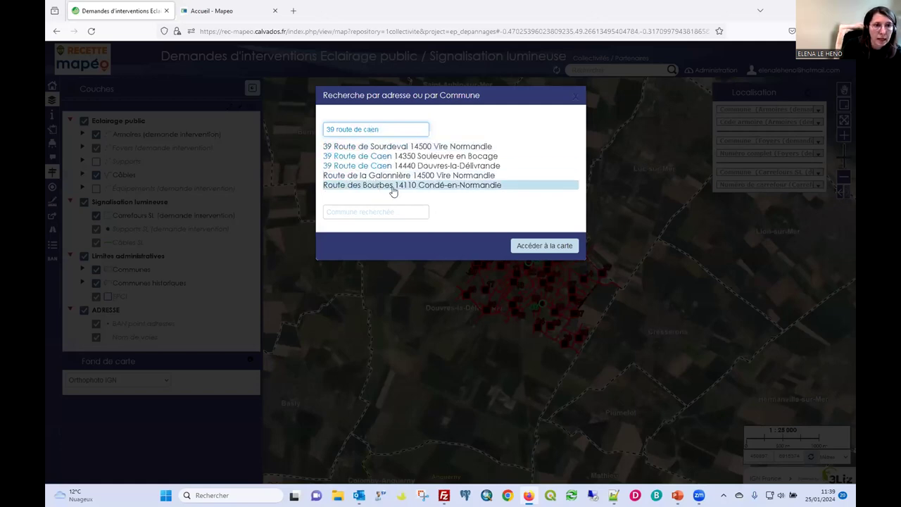
pyautogui.click(365, 165)
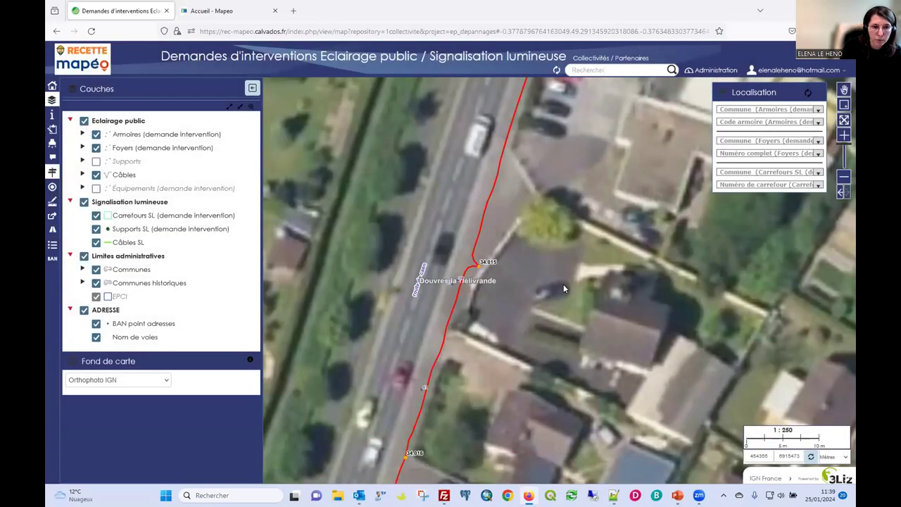
pyautogui.moveTo(438, 294); pyautogui.dragTo(436, 260)
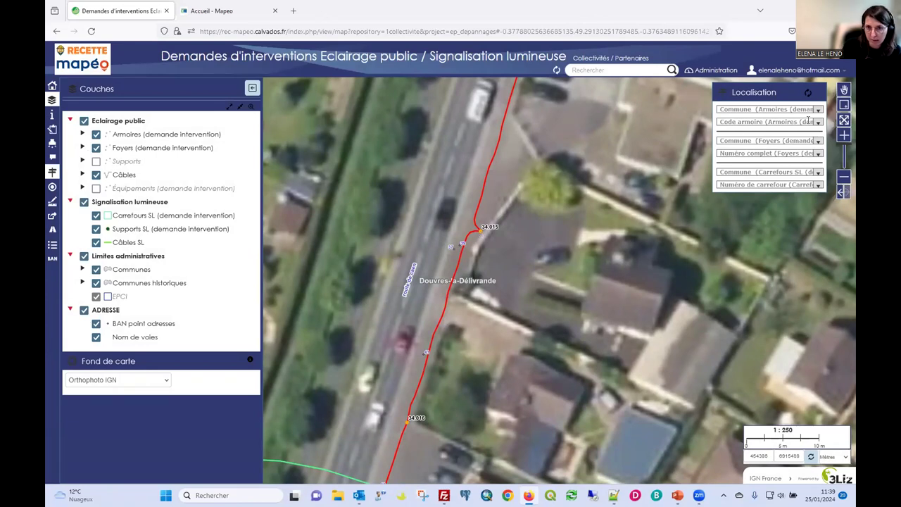
# Zoom out step by step to 1:10000 to see the whole town's lighting network.
pyautogui.click(843, 176)
pyautogui.click(844, 177)
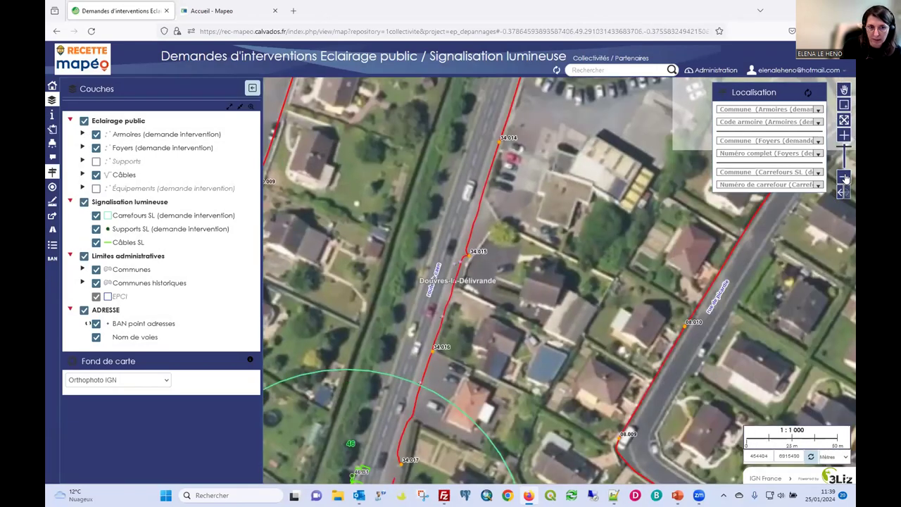
pyautogui.click(845, 179)
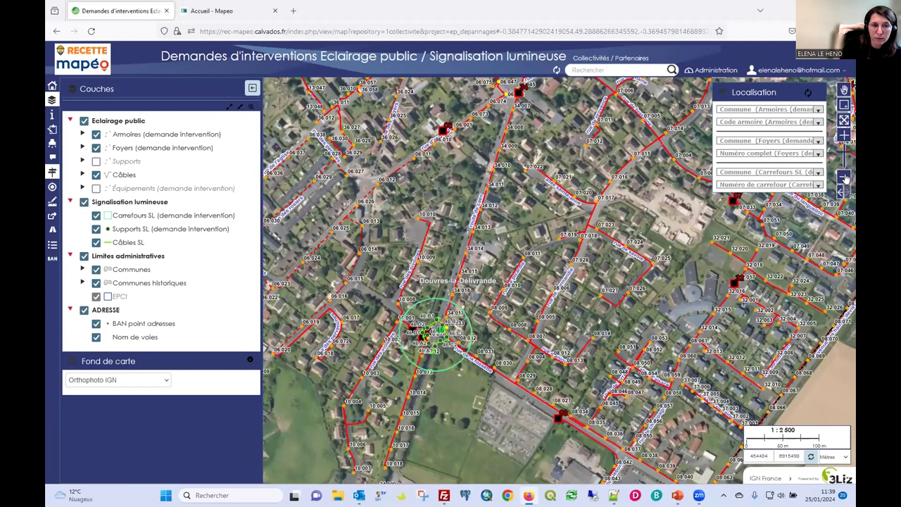
pyautogui.click(845, 178)
pyautogui.click(844, 176)
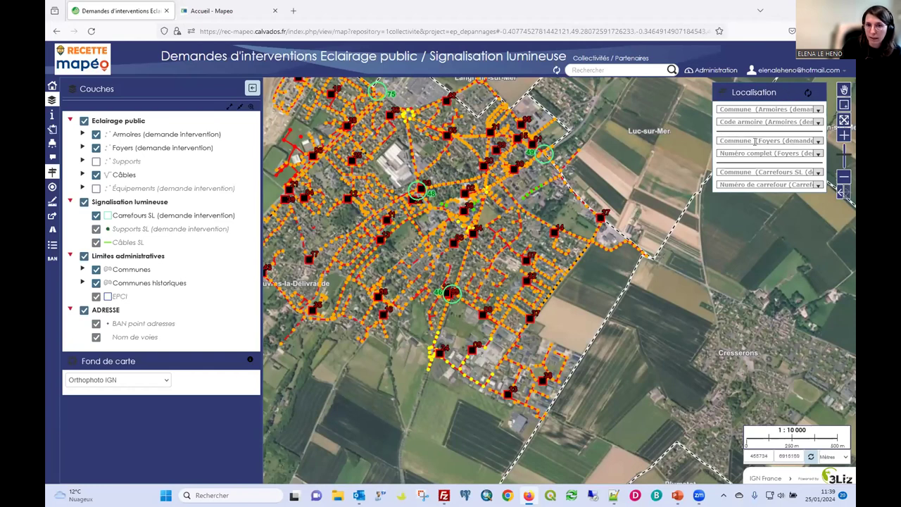
# Look up foyer 34.015 under commune DOUVRES LA DELIVRANDE and show its details from the map.
pyautogui.click(818, 141)
pyautogui.click(789, 157)
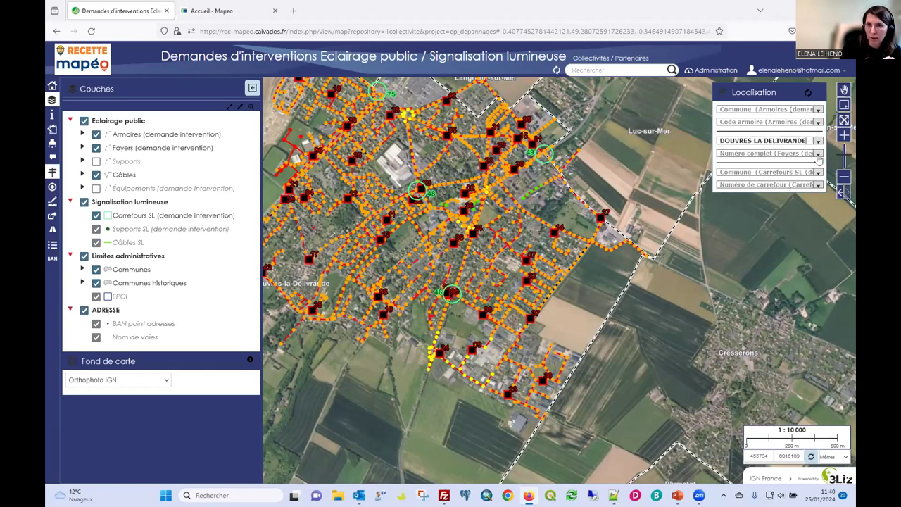
pyautogui.click(788, 154)
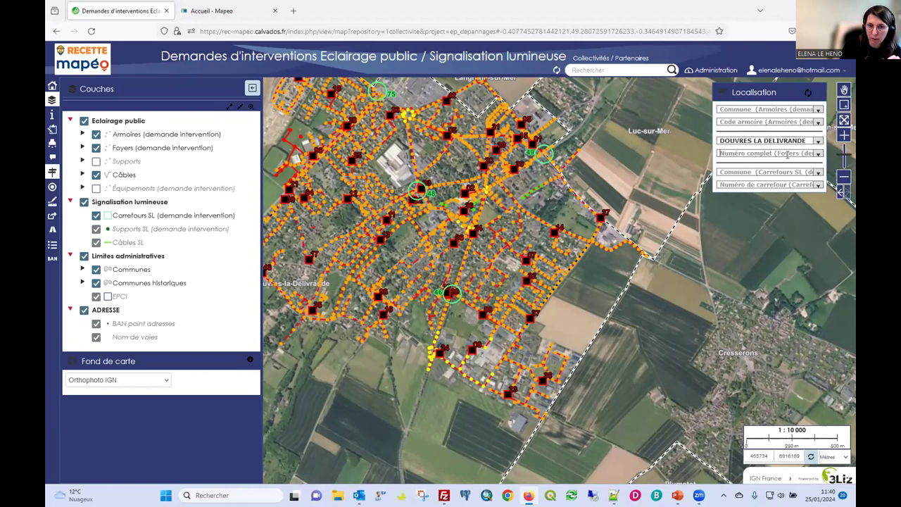
pyautogui.write('34.015')
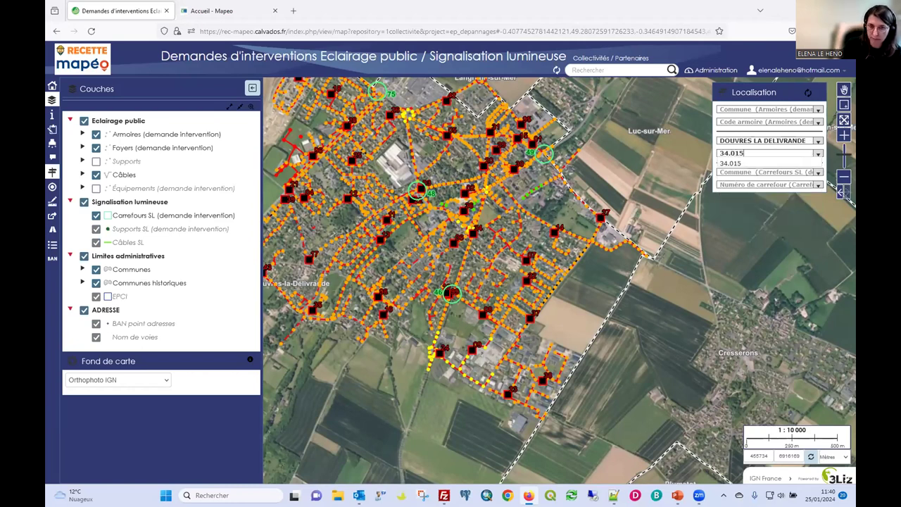
pyautogui.click(733, 162)
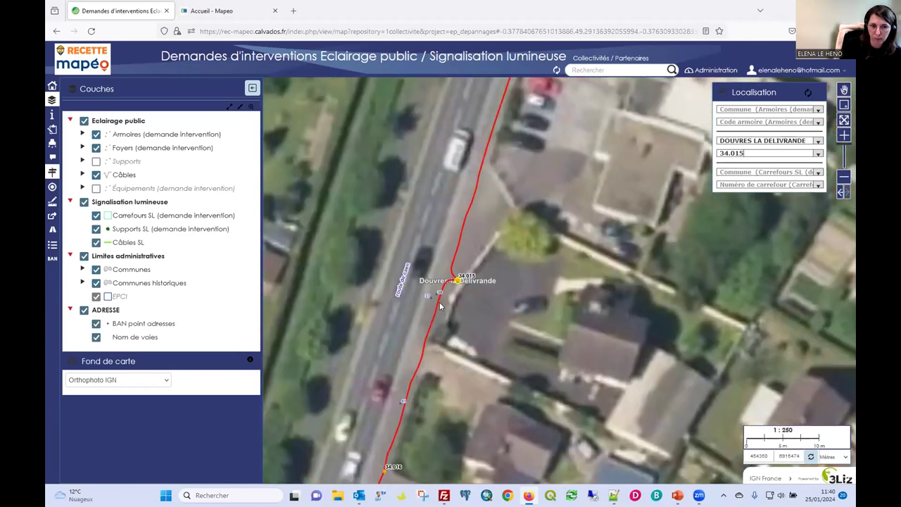
pyautogui.moveTo(465, 300); pyautogui.dragTo(472, 251)
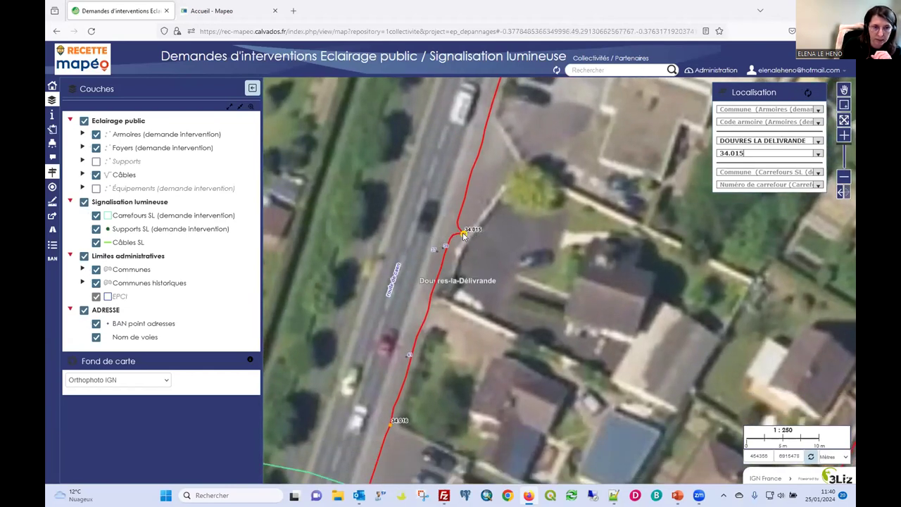
pyautogui.click(463, 235)
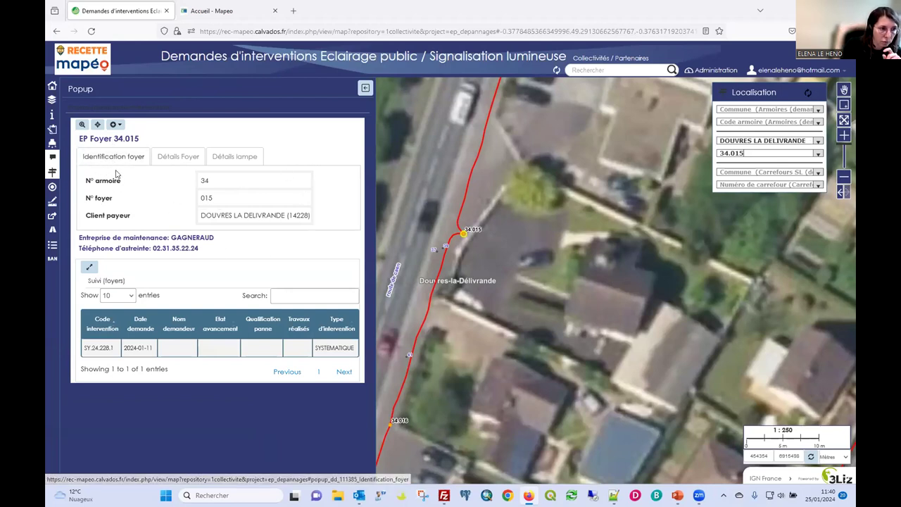
# Browse foyer 34.015's popup tabs to Détails lampe, then list the creatable objects.
pyautogui.click(169, 156)
pyautogui.click(130, 156)
pyautogui.click(172, 159)
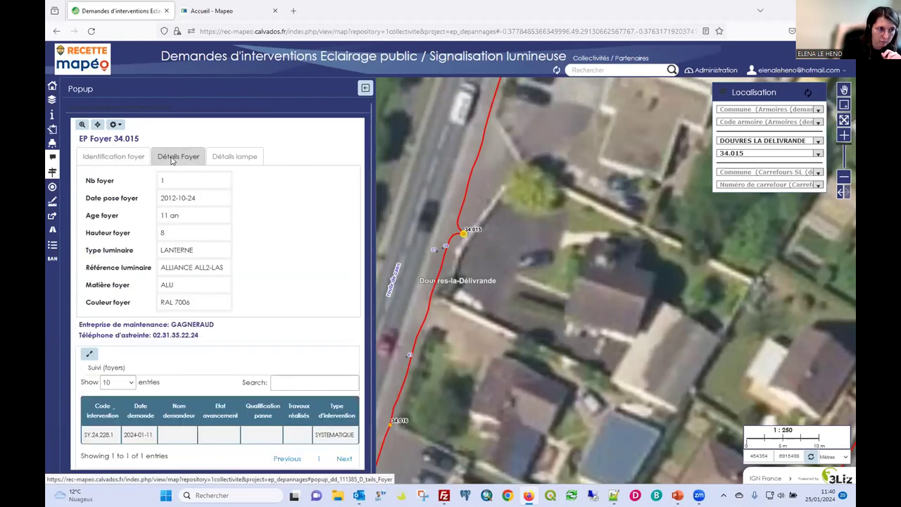
pyautogui.click(125, 158)
pyautogui.click(180, 161)
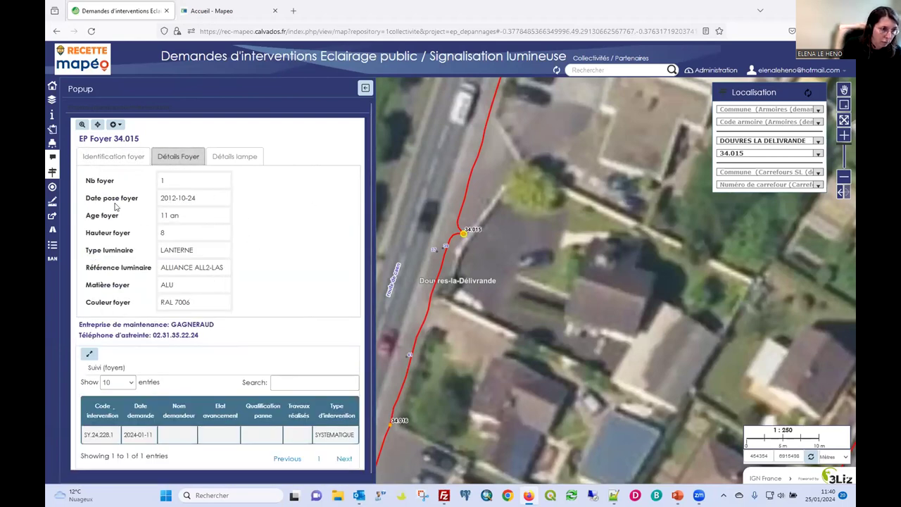
pyautogui.click(243, 159)
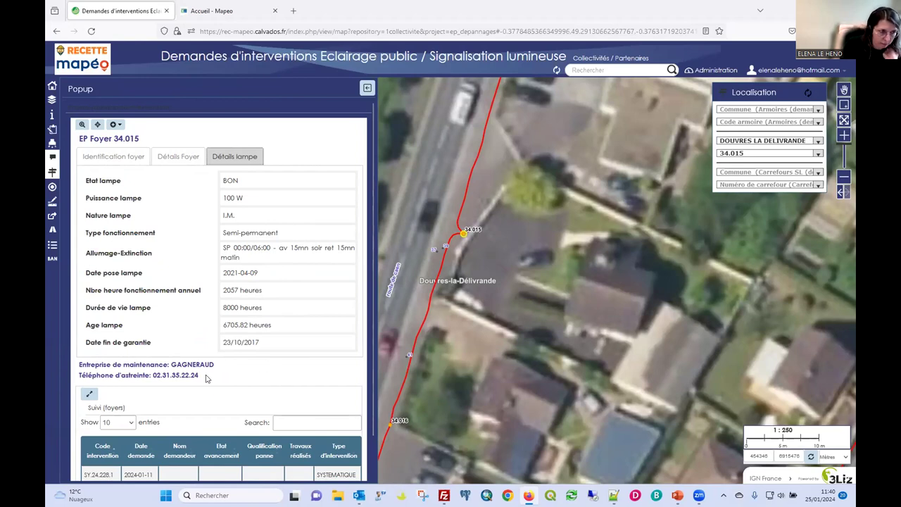
pyautogui.scroll(-1, 206, 378)
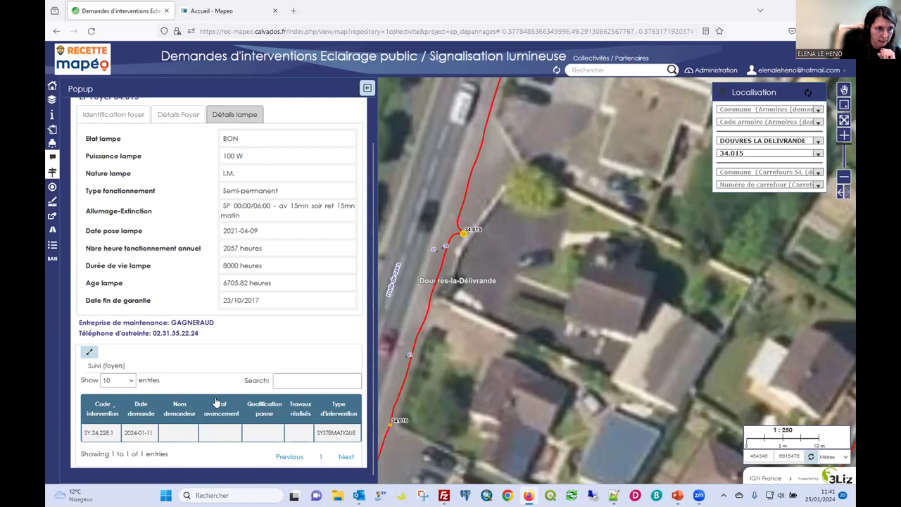
pyautogui.scroll(1, 222, 391)
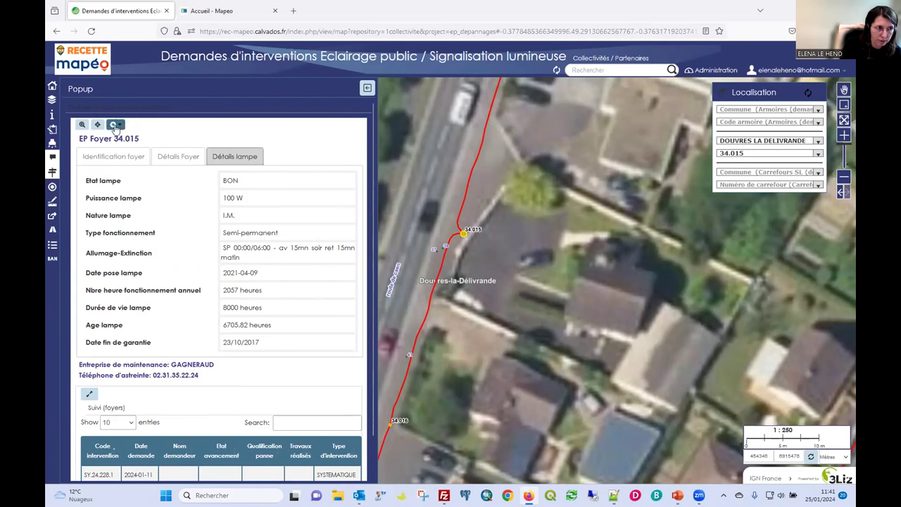
pyautogui.click(115, 127)
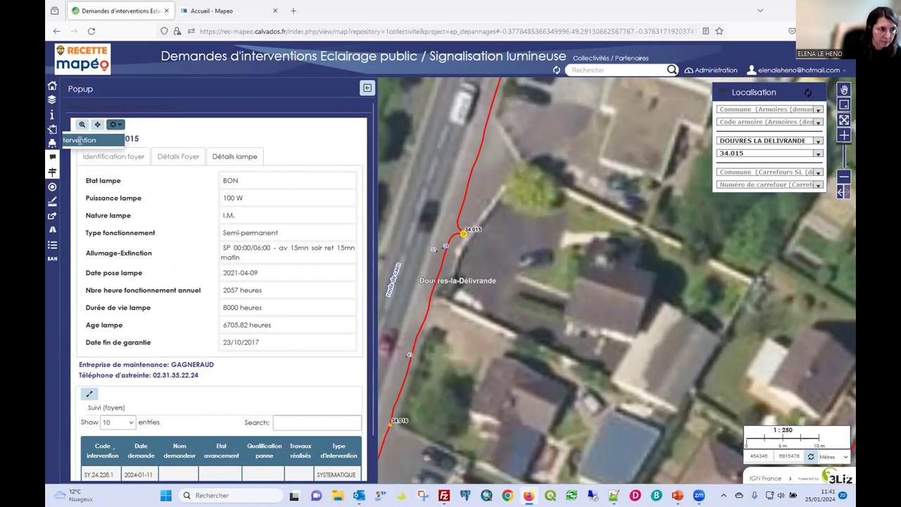
# Start an intervention request for lamp 34.015 and autofill the requester's e-mail, name and phone.
pyautogui.click(74, 143)
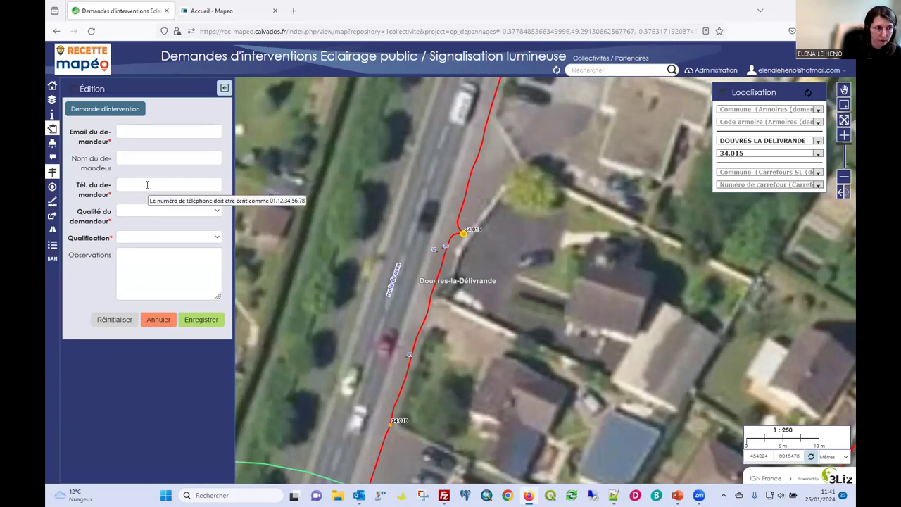
pyautogui.click(140, 132)
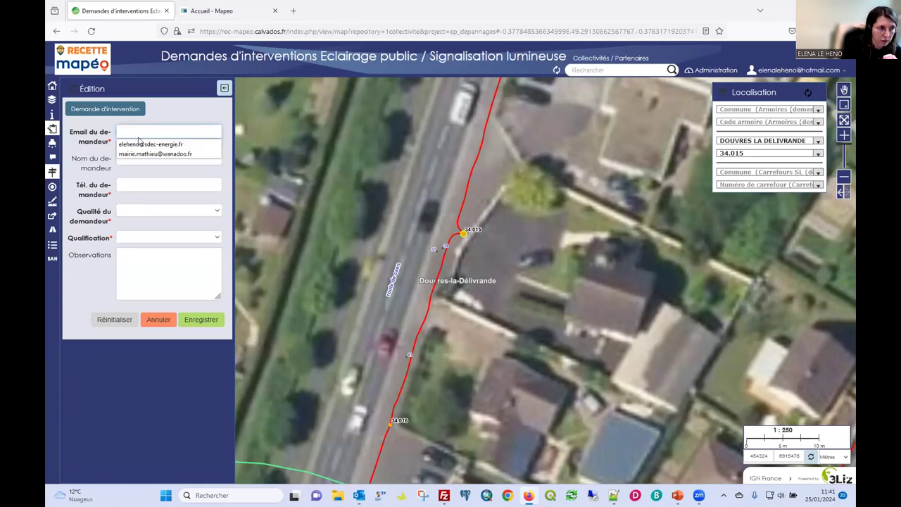
pyautogui.click(135, 144)
pyautogui.click(131, 155)
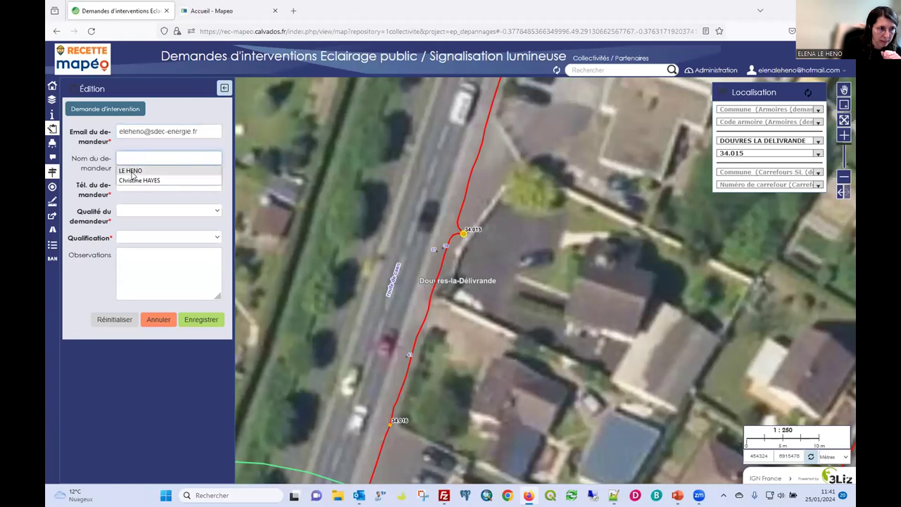
pyautogui.click(130, 179)
pyautogui.click(132, 186)
pyautogui.click(130, 197)
# Set quality Autre and qualification Eteint, paste the test observation, and save the request.
pyautogui.click(130, 215)
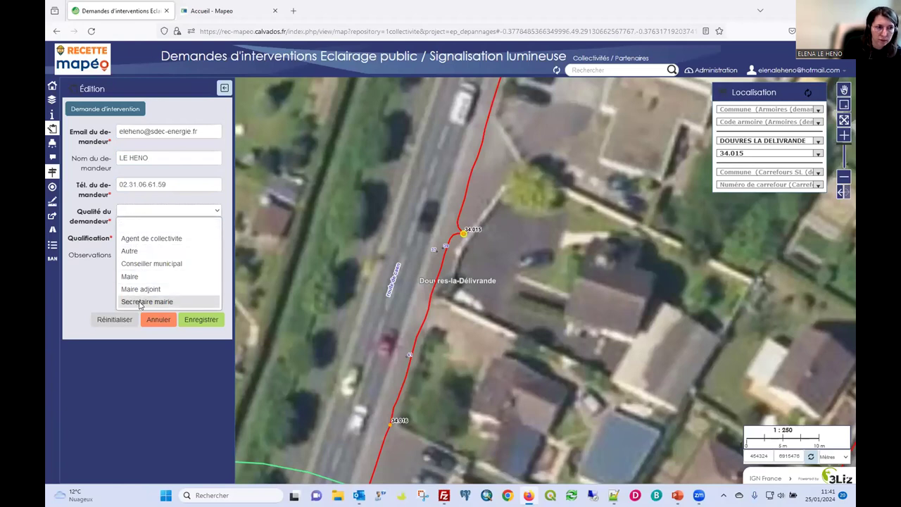
pyautogui.click(138, 253)
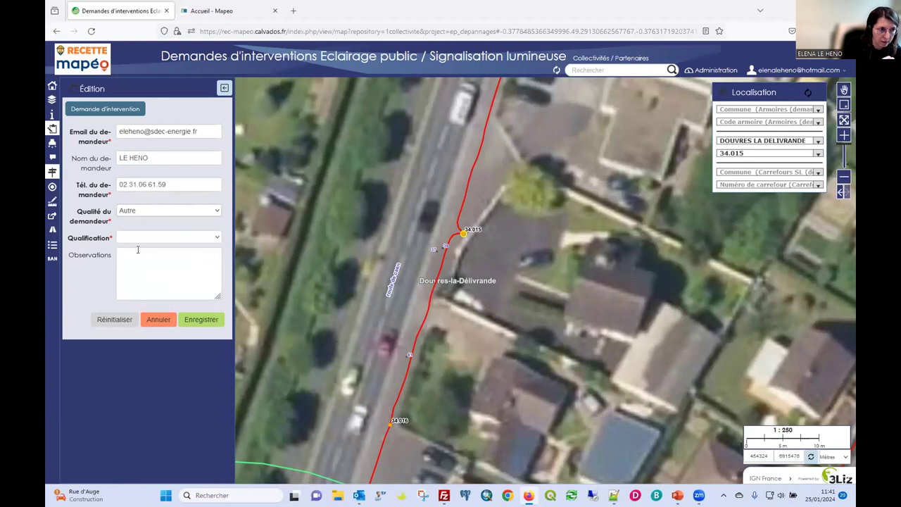
pyautogui.click(138, 239)
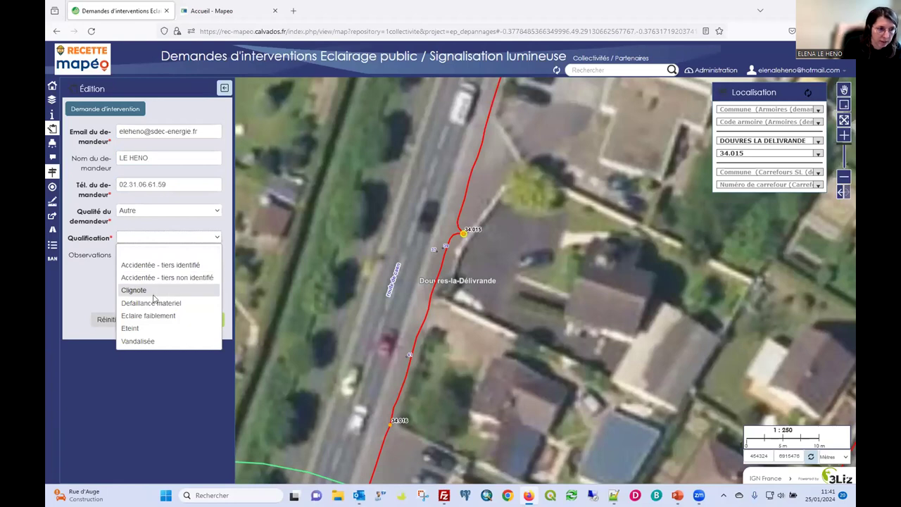
pyautogui.click(130, 330)
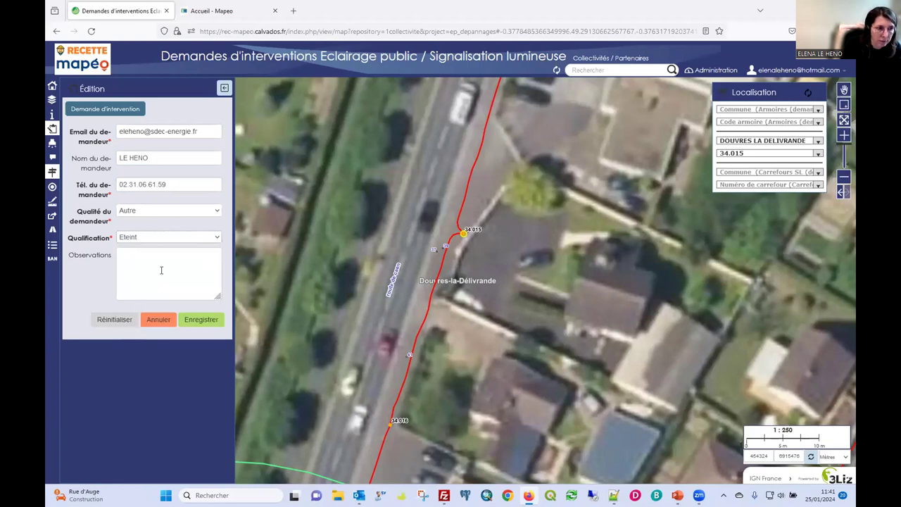
pyautogui.click(144, 252)
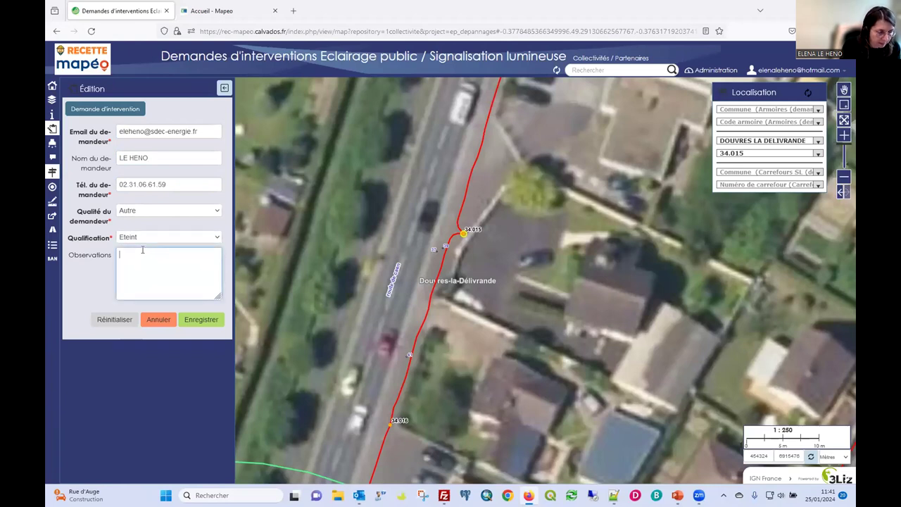
pyautogui.write('Ceci est un test réalisé par le SDEC. Merci de ne pas prendre en compte cette demande.')
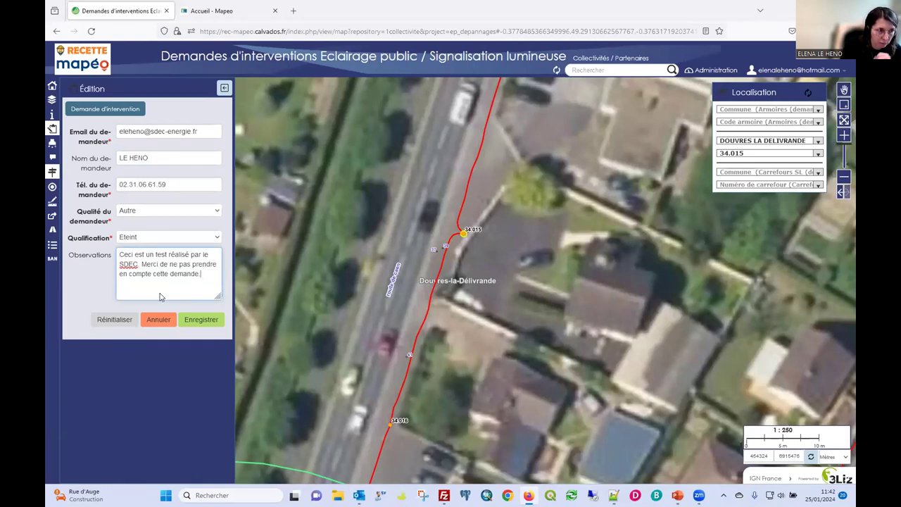
pyautogui.click(193, 320)
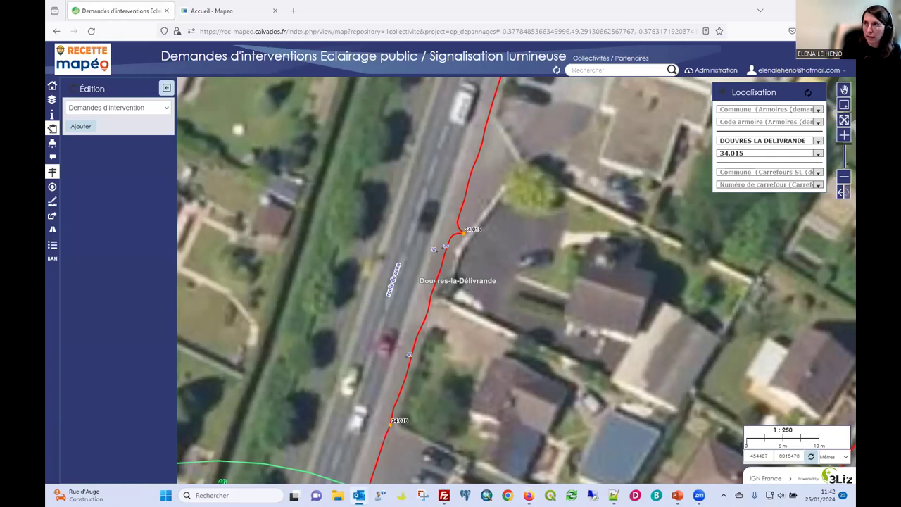
pyautogui.hotkey('alt', 'Tab')
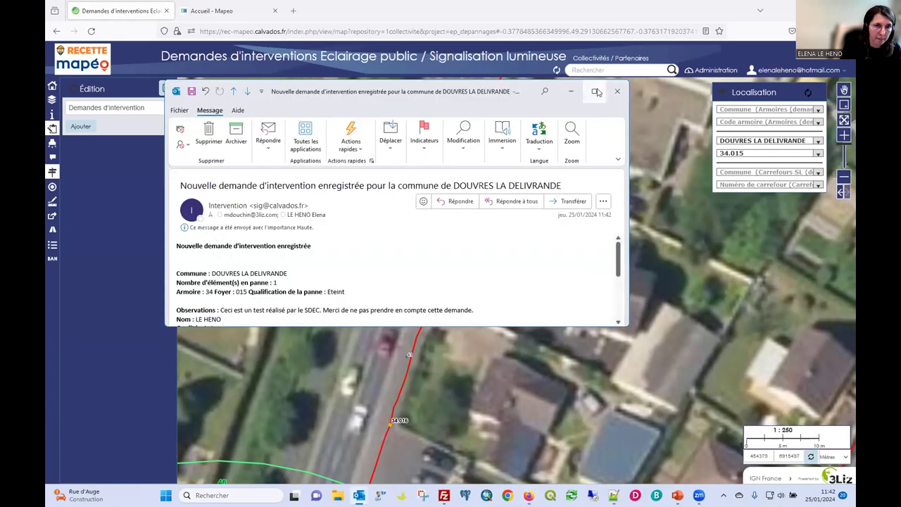
pyautogui.click(595, 91)
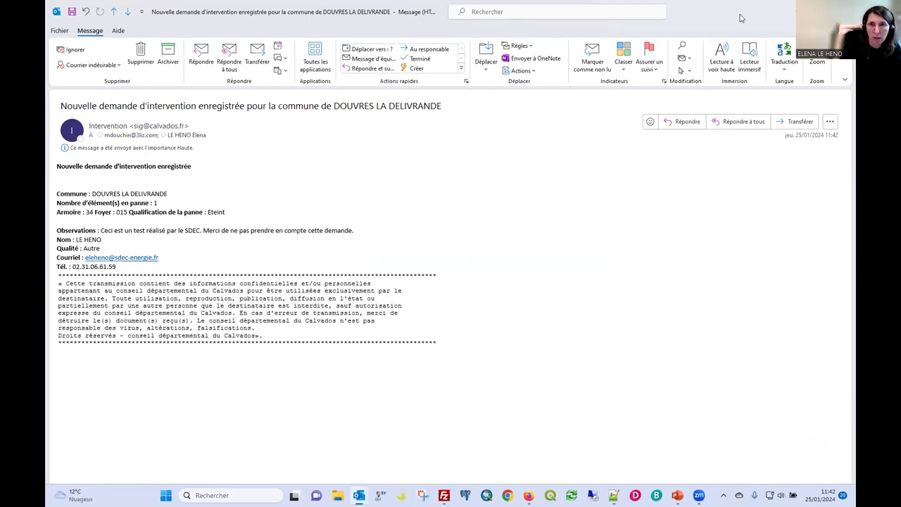
pyautogui.click(839, 11)
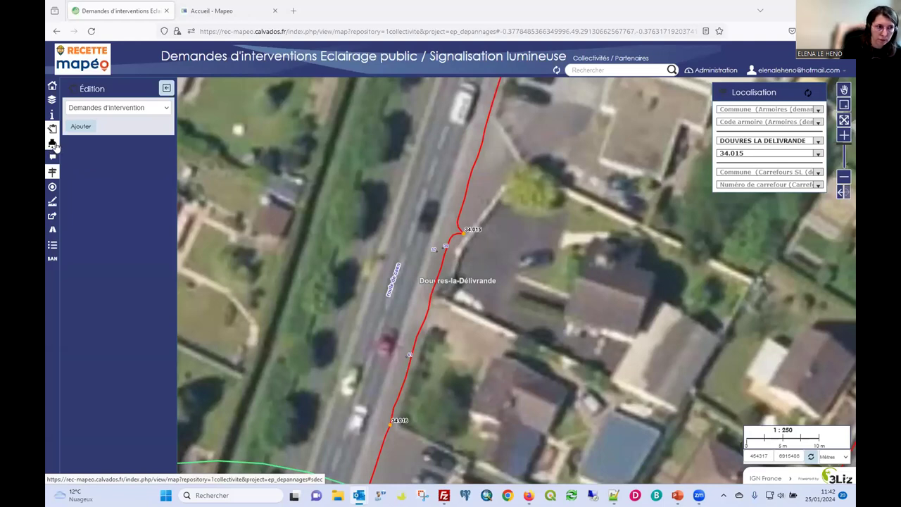
# Review the interventions history, then the intervention requests table sorted newest first.
pyautogui.click(53, 145)
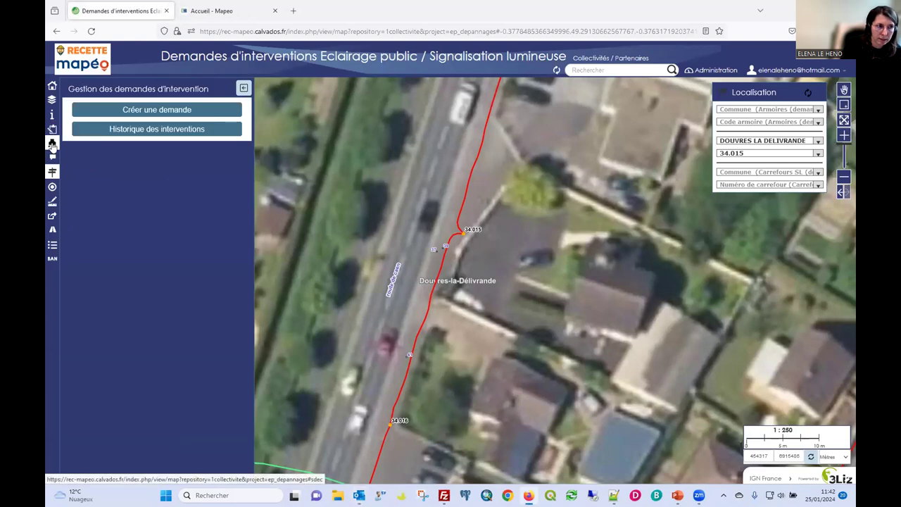
pyautogui.click(116, 130)
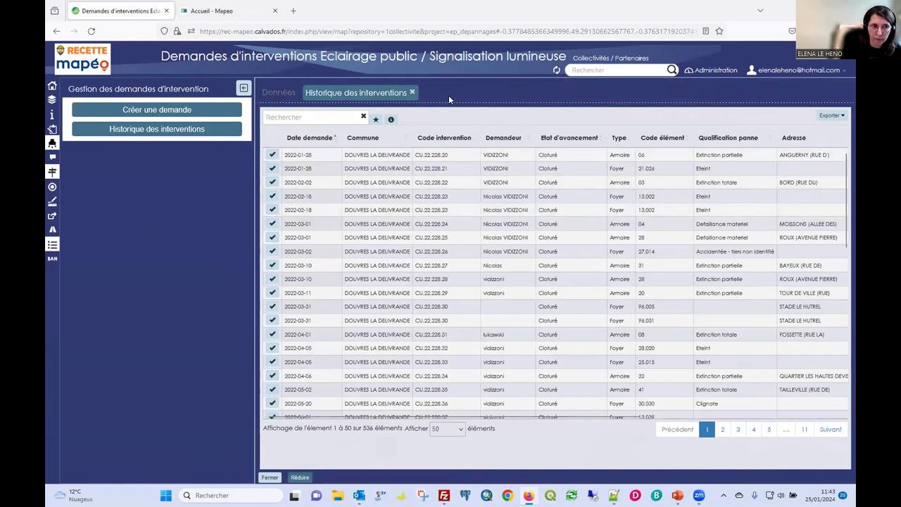
pyautogui.click(282, 93)
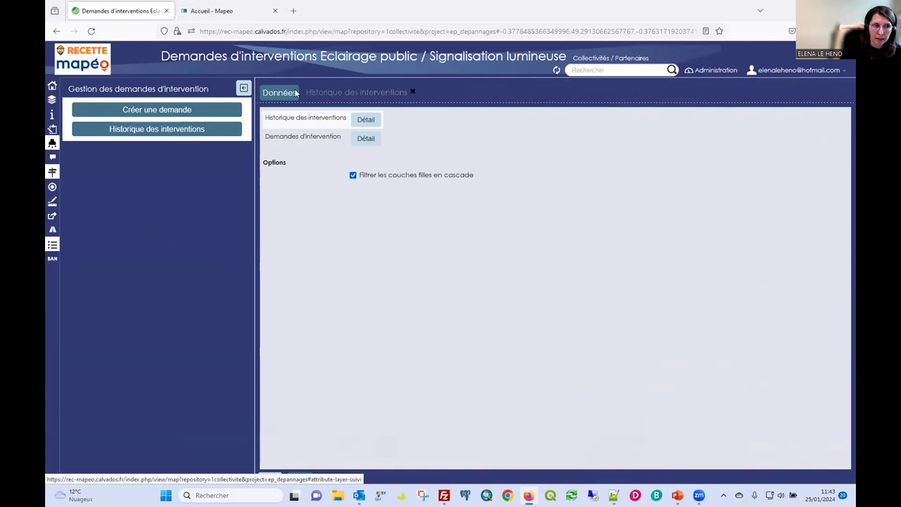
pyautogui.click(366, 138)
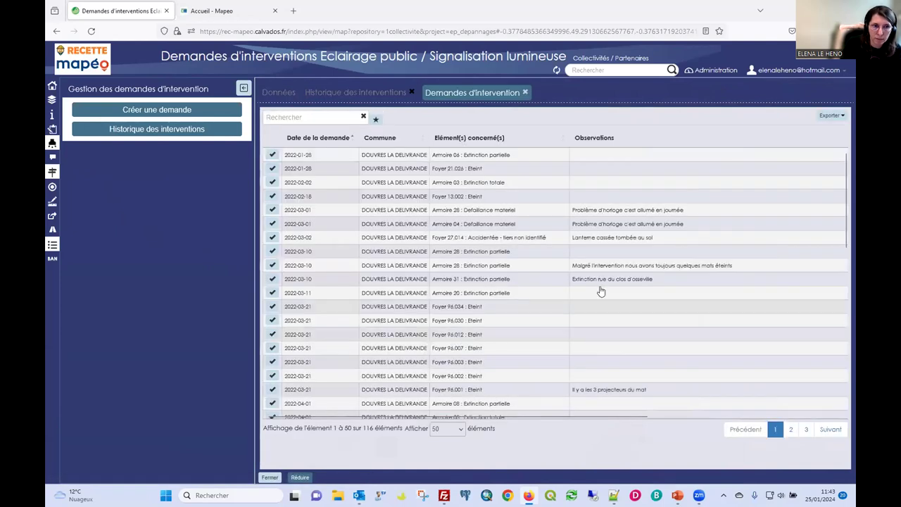
pyautogui.click(306, 138)
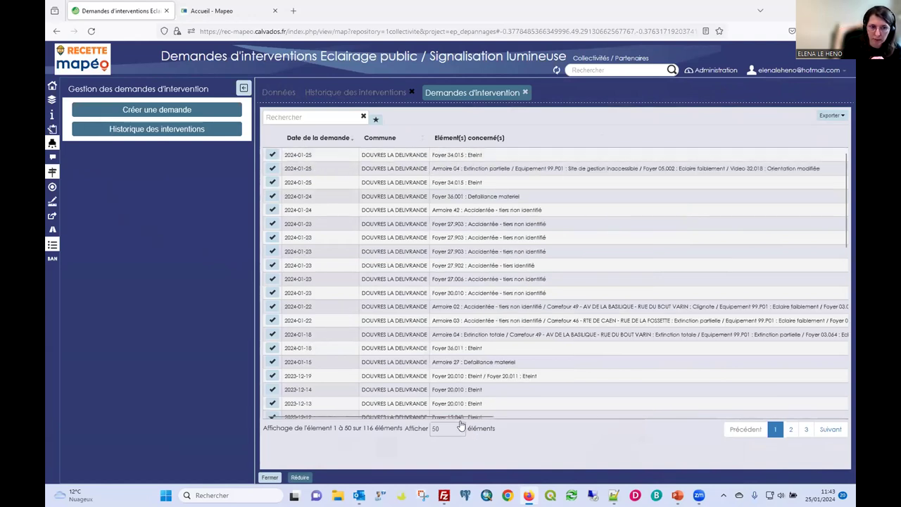
# Scroll across the requests table, then close both tables and the data tables panel.
pyautogui.moveTo(461, 417); pyautogui.dragTo(821, 430)
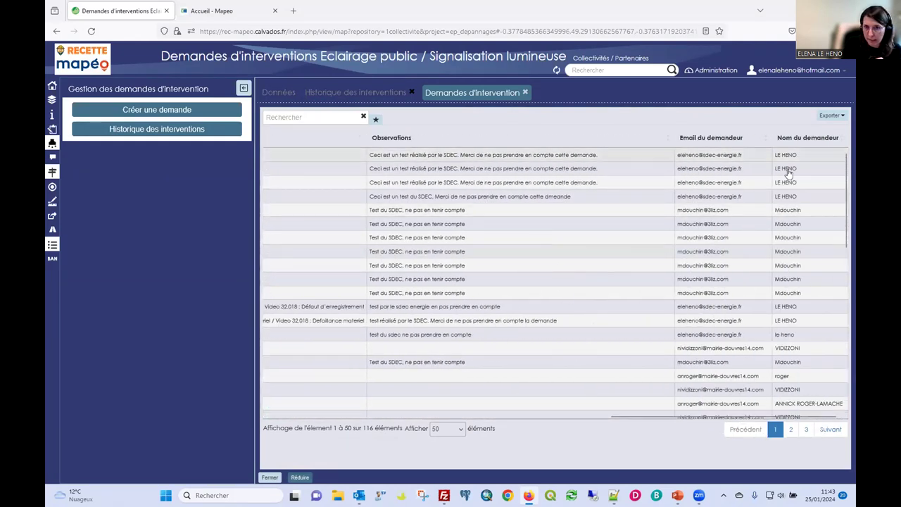
pyautogui.moveTo(661, 421); pyautogui.dragTo(315, 420)
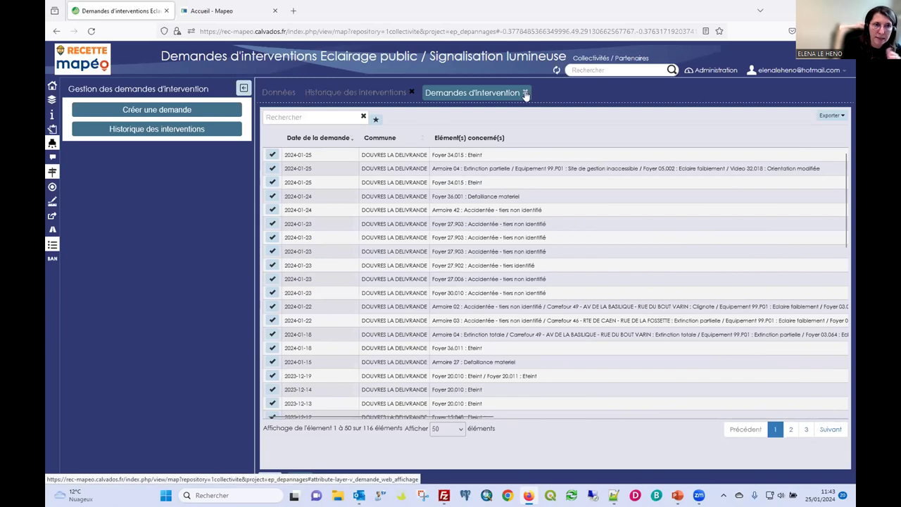
pyautogui.click(526, 94)
pyautogui.click(413, 94)
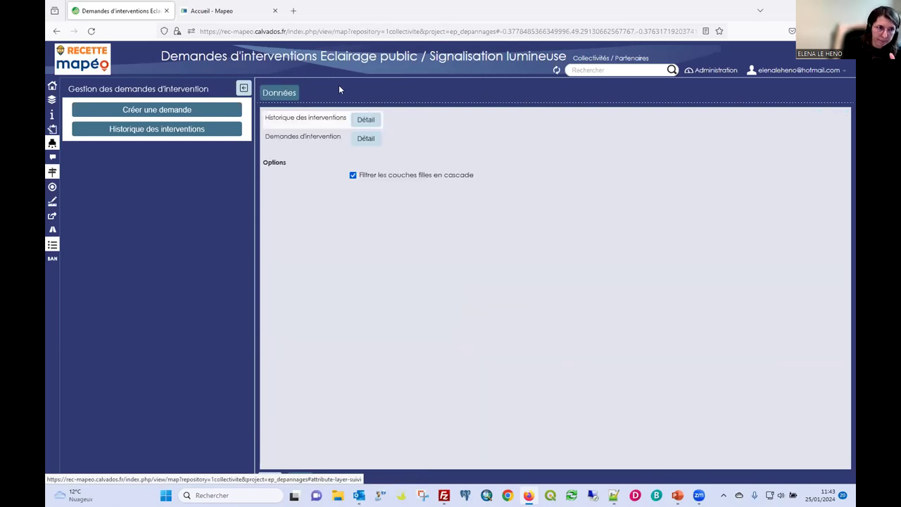
pyautogui.moveTo(289, 465)
pyautogui.click(270, 478)
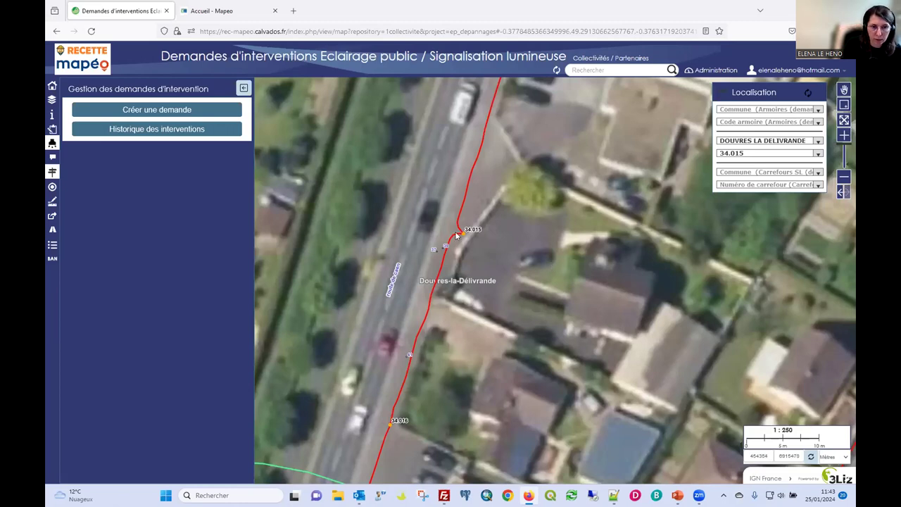
# Zoom out to 1:1000, pan to the crossroads near Douvres-la-Délivrande, and hide Eclairage public.
pyautogui.click(244, 87)
pyautogui.click(52, 99)
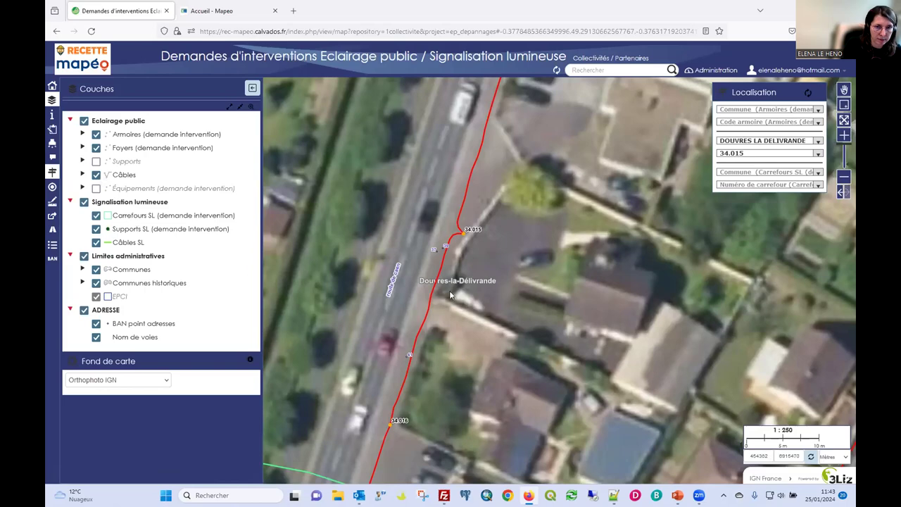
pyautogui.click(842, 179)
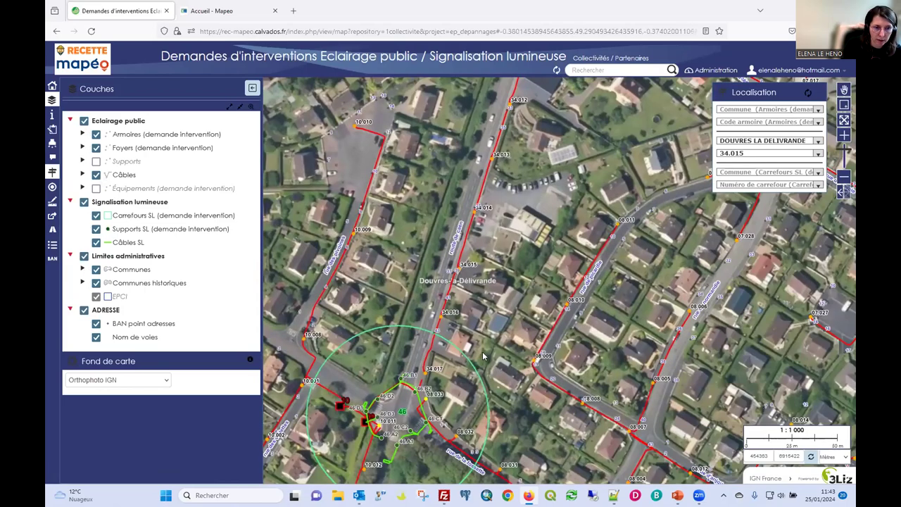
pyautogui.moveTo(503, 364); pyautogui.dragTo(625, 145)
pyautogui.click(83, 120)
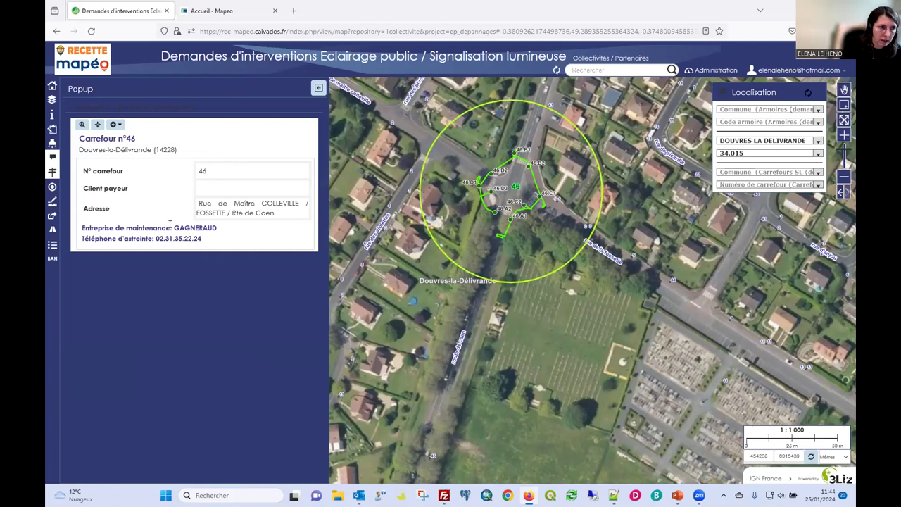
# Start a new Demande d'interventions from the gear menu, then cancel and discard it.
pyautogui.click(114, 124)
pyautogui.click(88, 138)
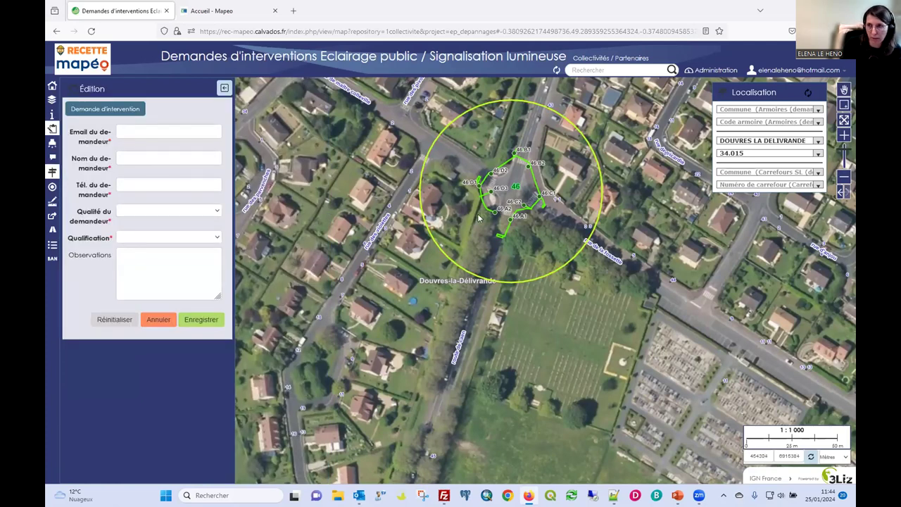
pyautogui.click(161, 320)
pyautogui.click(493, 284)
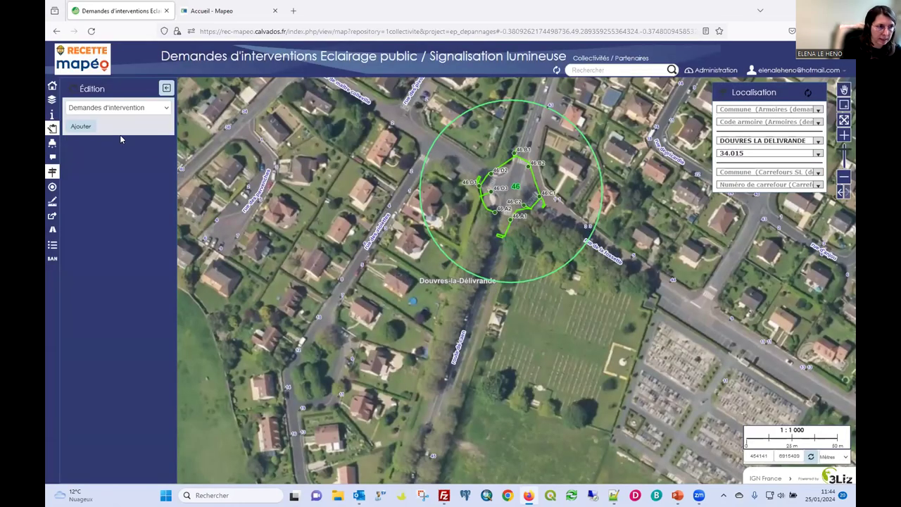
# Show Équipements, hide Signalisation lumineuse, and open the intervention request management panel.
pyautogui.click(51, 99)
pyautogui.click(82, 188)
pyautogui.click(96, 188)
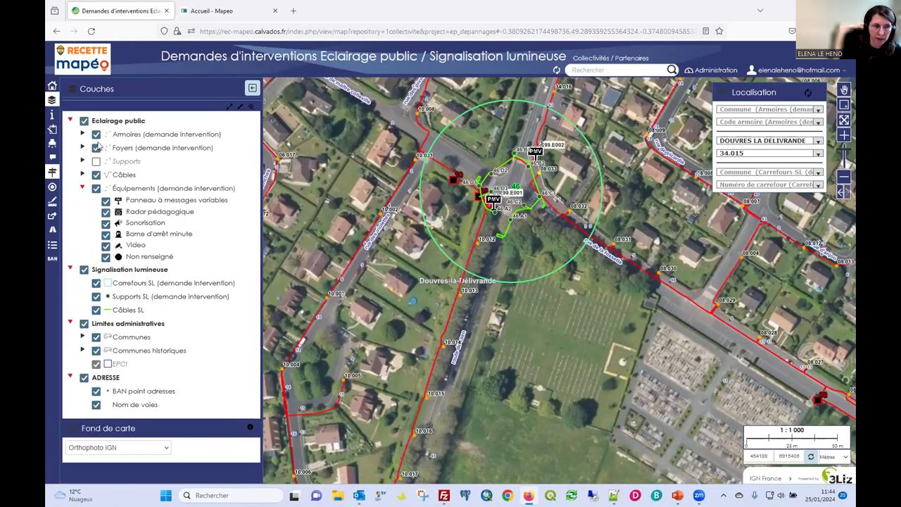
pyautogui.click(83, 269)
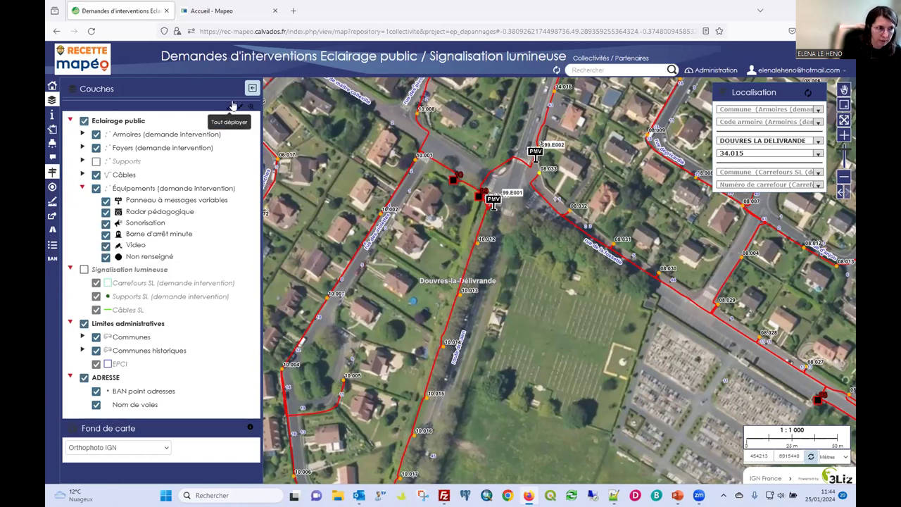
pyautogui.click(252, 88)
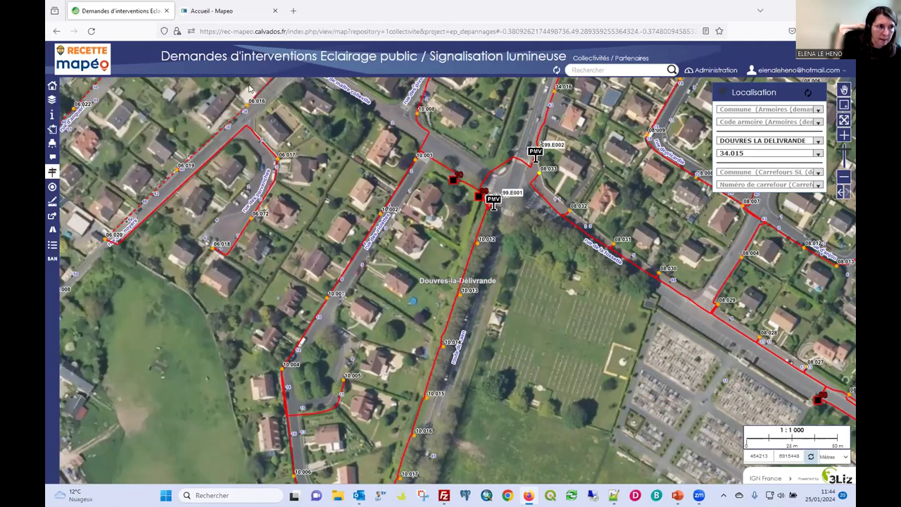
pyautogui.click(52, 144)
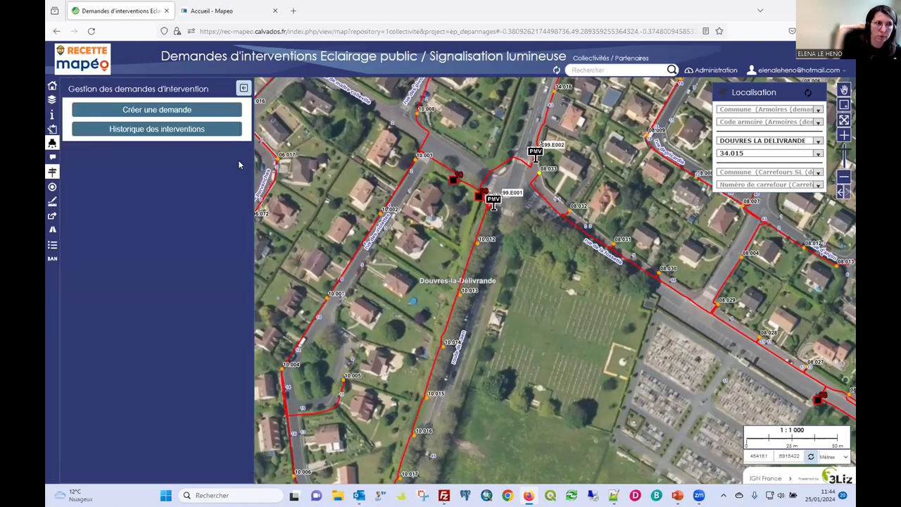
# Create a fresh intervention request with commune DOUVRES LA DELIVRANDE.
pyautogui.click(149, 111)
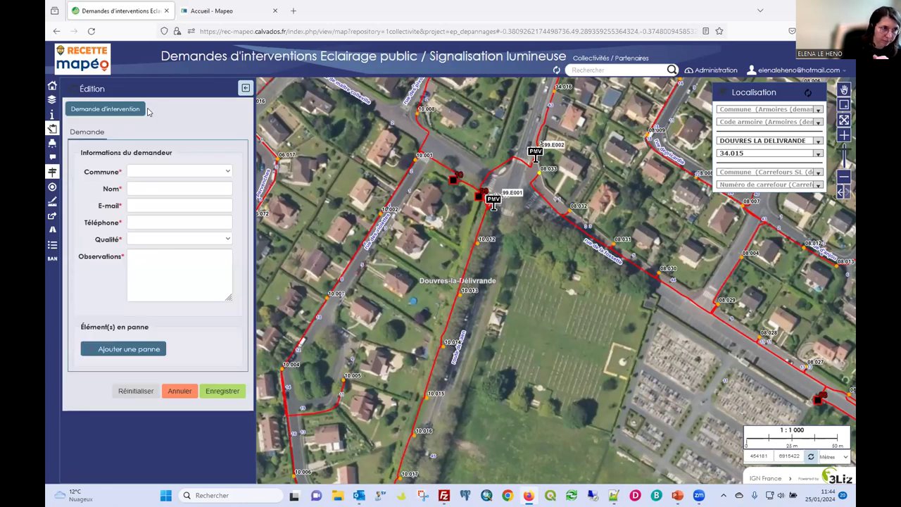
pyautogui.click(52, 143)
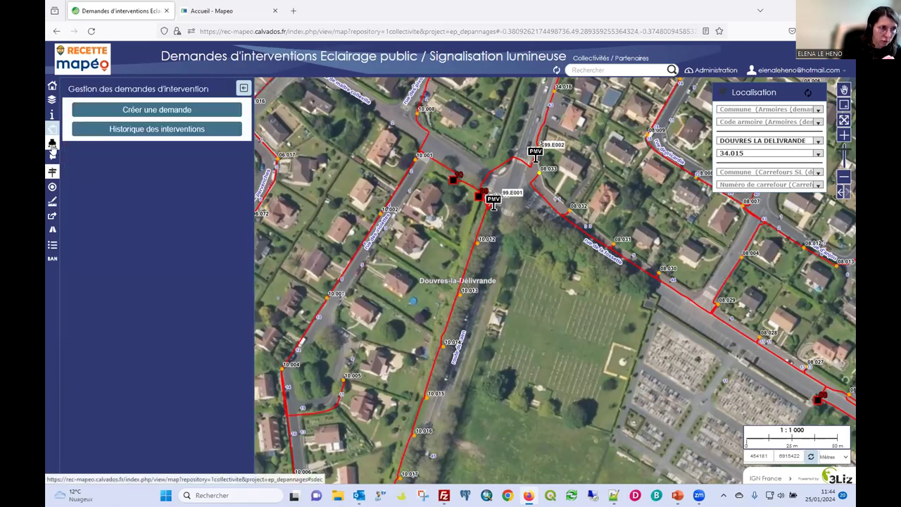
pyautogui.click(162, 111)
pyautogui.click(495, 283)
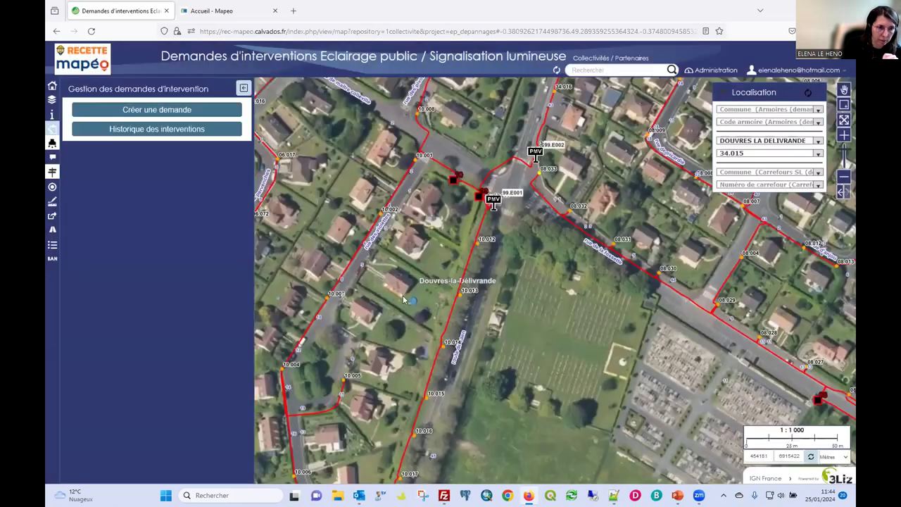
pyautogui.click(162, 173)
pyautogui.click(155, 196)
# Autofill the requester's name, e-mail and phone, and set Qualité to Autre.
pyautogui.click(153, 189)
pyautogui.click(148, 201)
pyautogui.click(149, 205)
pyautogui.click(150, 225)
pyautogui.click(138, 222)
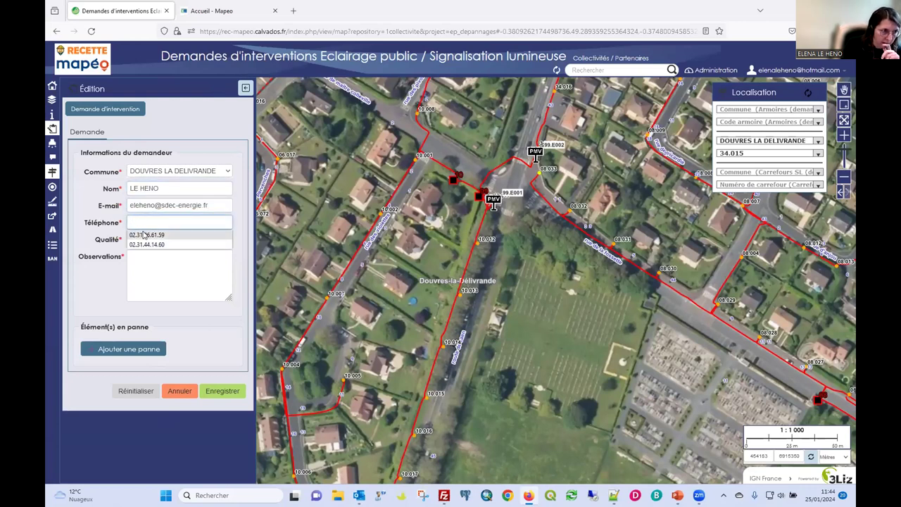
pyautogui.click(145, 235)
pyautogui.click(144, 240)
pyautogui.click(147, 262)
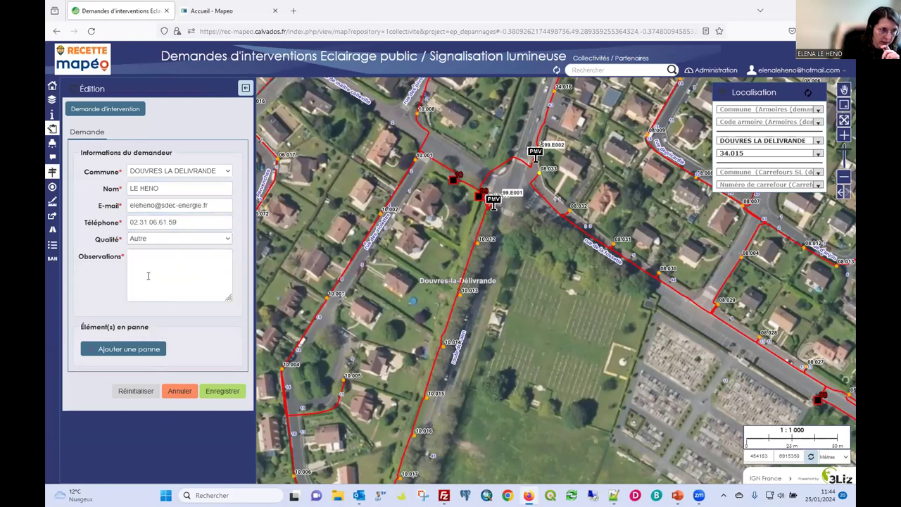
# Paste the test notice into Observations and open the Ajouter une panne dialog.
pyautogui.click(147, 262)
pyautogui.write('Ceci est un test réalisé par le SDEC. Merci de ne pas prendre en compte cette demande')
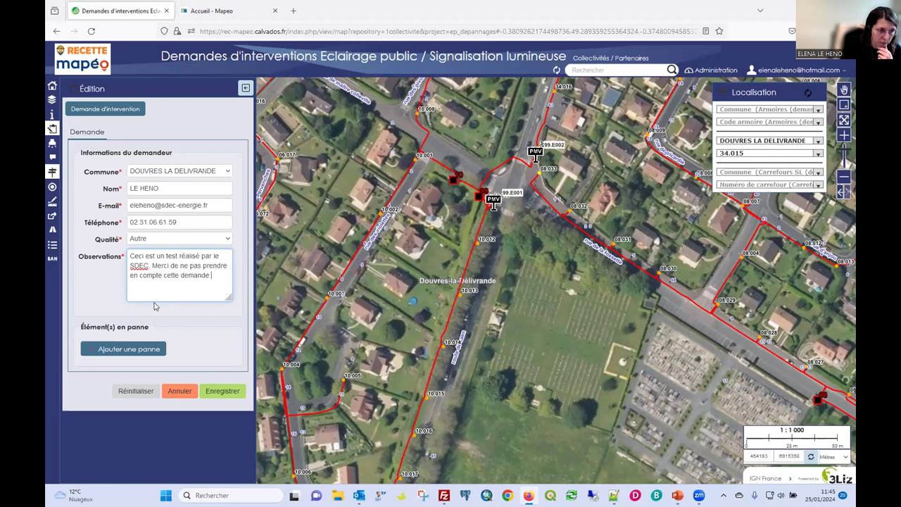
pyautogui.click(144, 348)
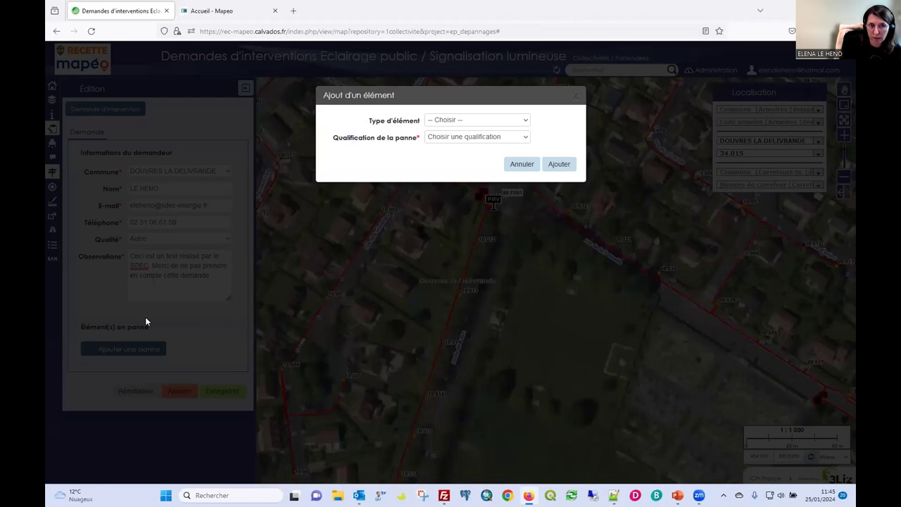
# Add an Armoire entière fault for cabinet 04 qualified Extinction partielle.
pyautogui.click(447, 123)
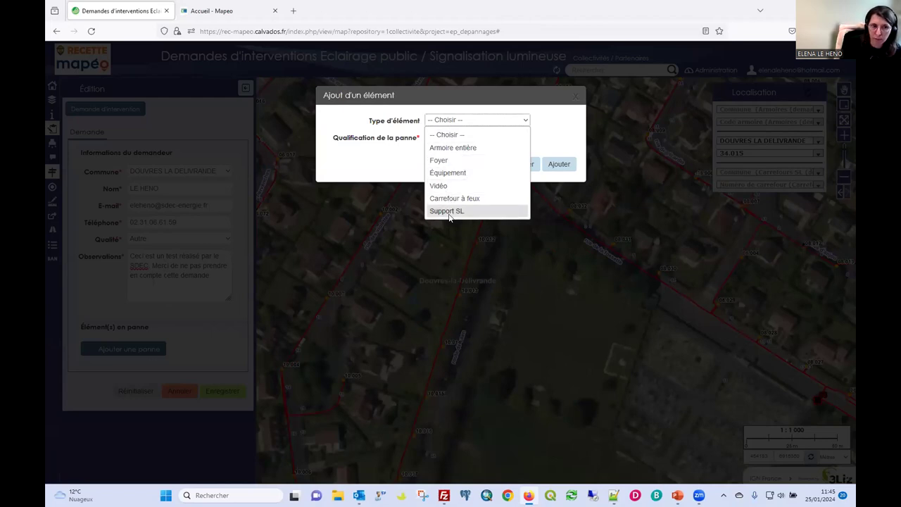
pyautogui.click(455, 148)
pyautogui.click(459, 136)
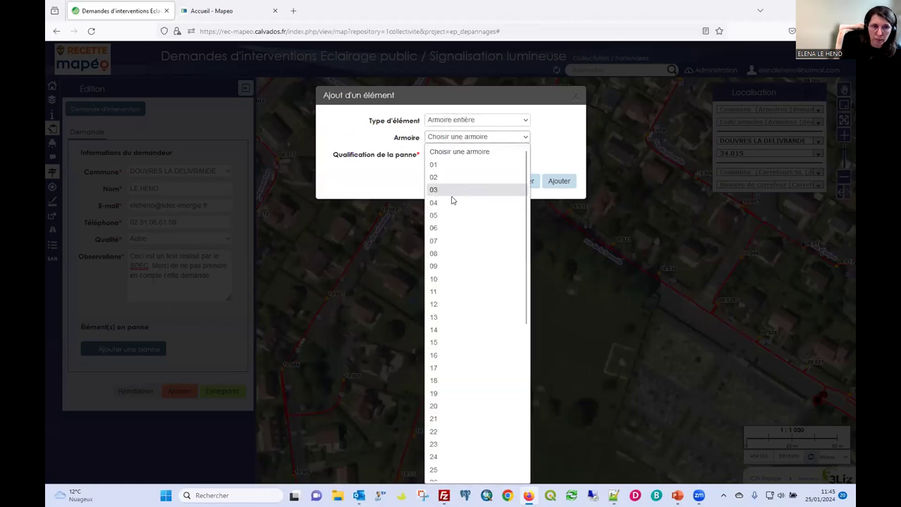
pyautogui.click(433, 202)
pyautogui.click(459, 153)
pyautogui.click(444, 219)
pyautogui.click(559, 181)
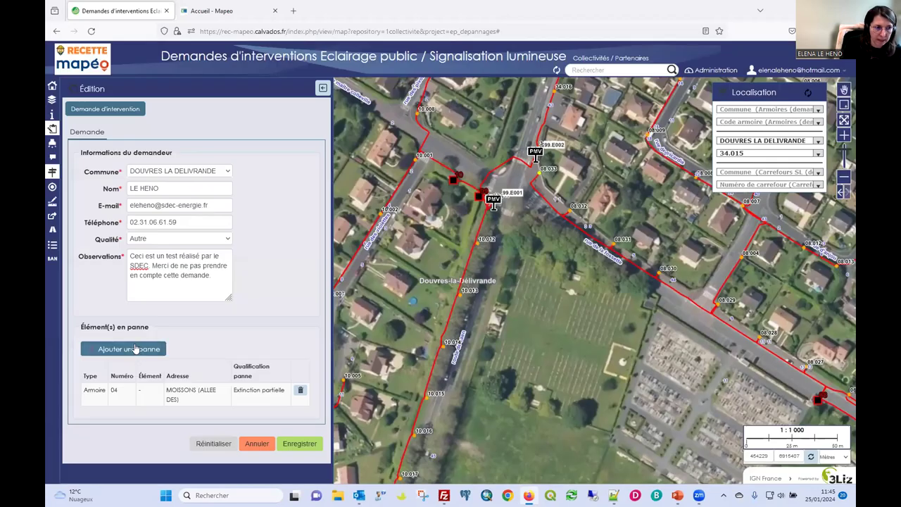
# Add a Foyer fault for lamp 02 - 022 qualified Clignote.
pyautogui.click(135, 348)
pyautogui.click(446, 120)
pyautogui.click(447, 160)
pyautogui.click(447, 138)
pyautogui.click(443, 175)
pyautogui.click(445, 154)
pyautogui.click(446, 195)
pyautogui.click(446, 171)
pyautogui.click(446, 225)
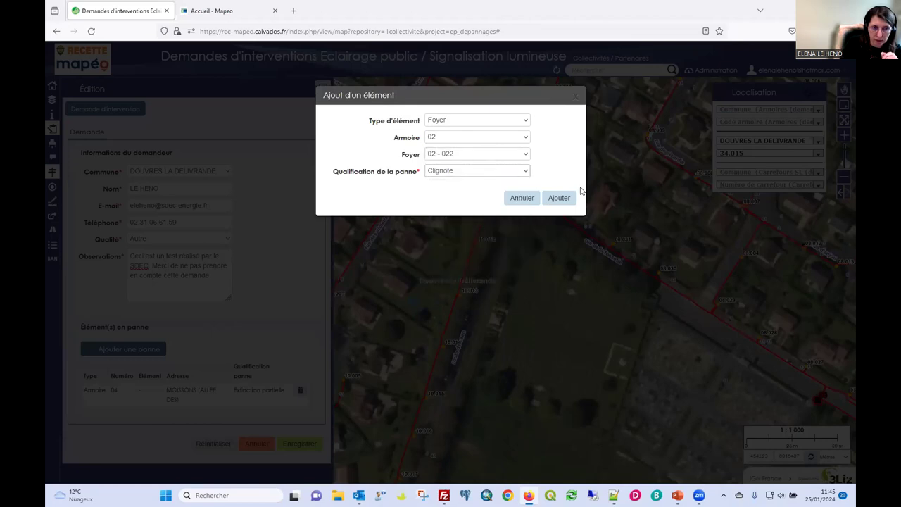
pyautogui.click(567, 197)
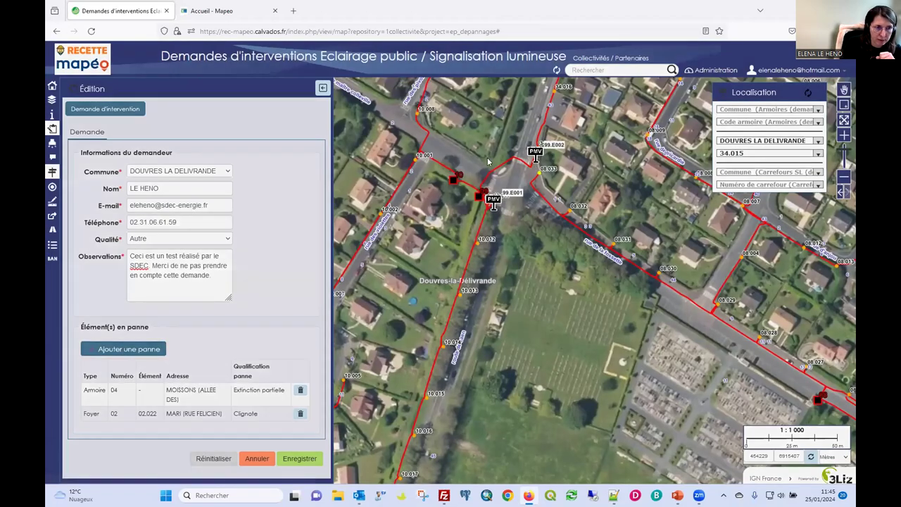
pyautogui.click(124, 348)
pyautogui.click(446, 121)
# Select Équipement as element type and pick cabinet 32 with all its equipment.
pyautogui.click(449, 172)
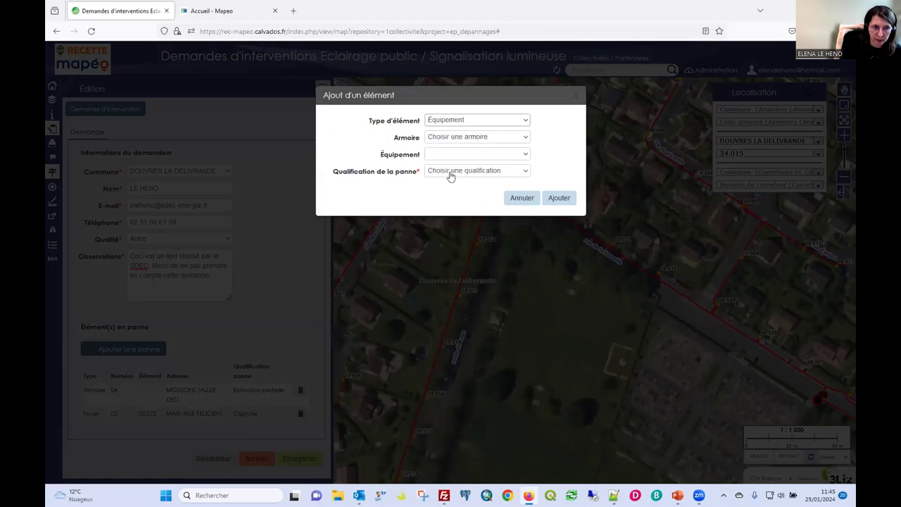
pyautogui.click(448, 138)
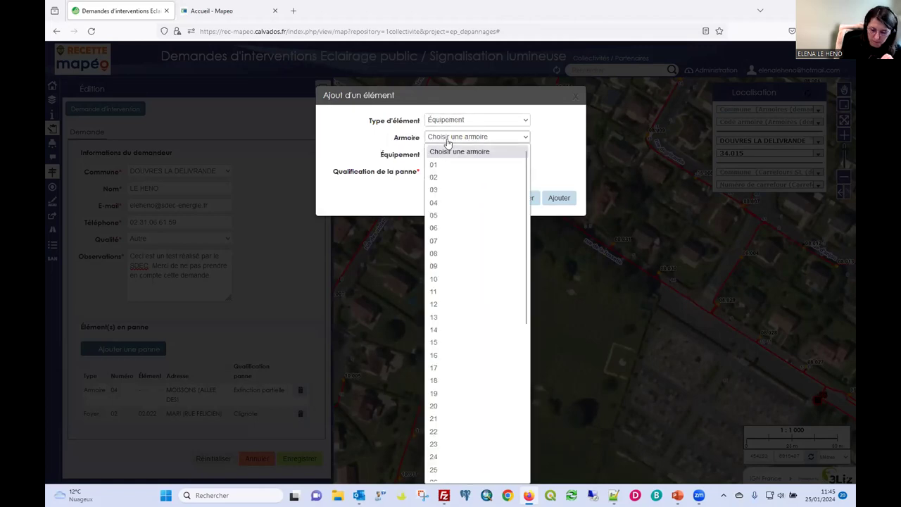
pyautogui.write('32')
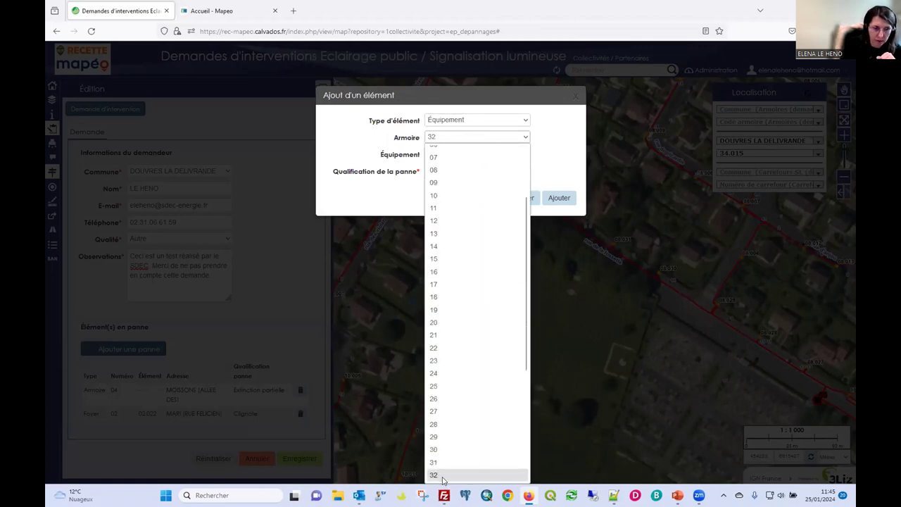
pyautogui.click(443, 476)
pyautogui.click(467, 154)
pyautogui.click(466, 166)
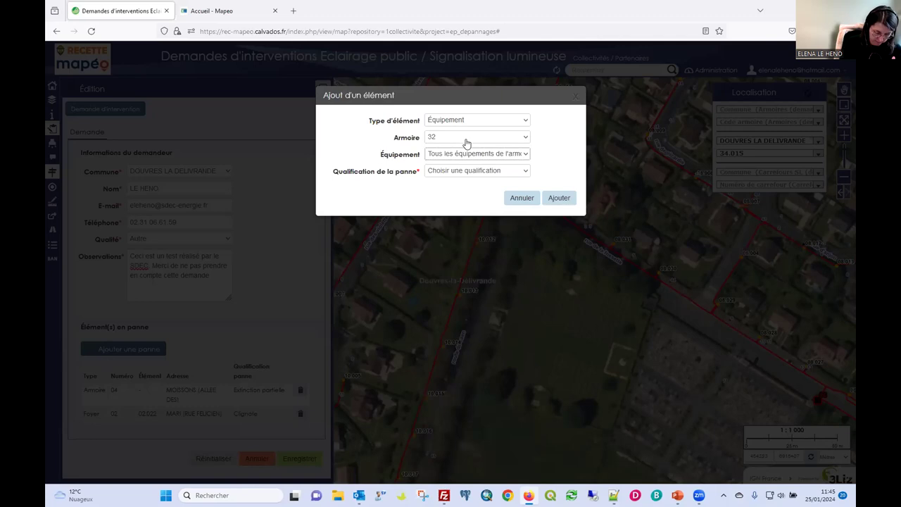
# Switch to video equipment E001, qualify it Orientation modifiée, and add it to the faulty elements.
pyautogui.click(471, 121)
pyautogui.click(441, 186)
pyautogui.click(446, 149)
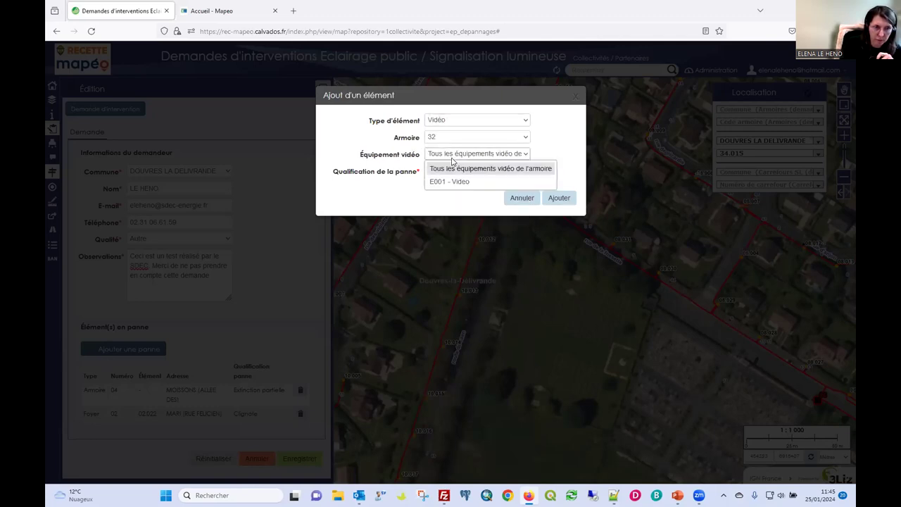
pyautogui.click(445, 183)
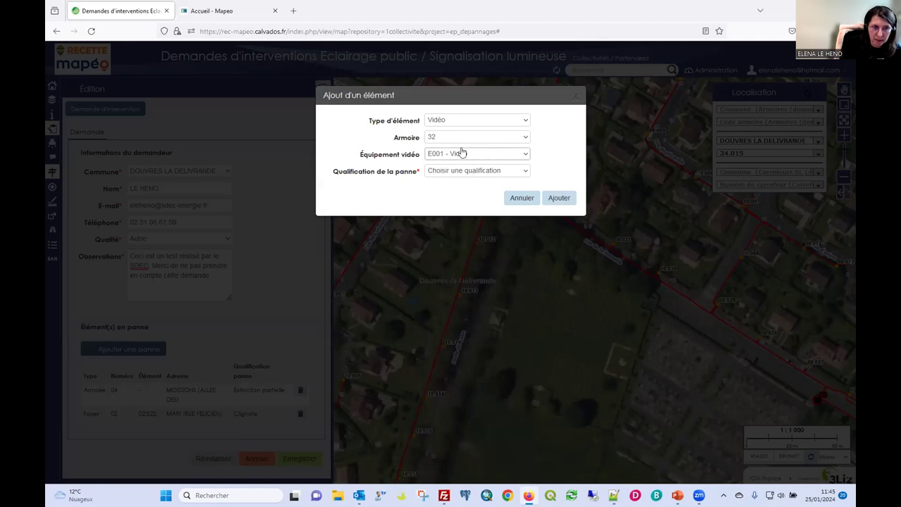
pyautogui.click(458, 174)
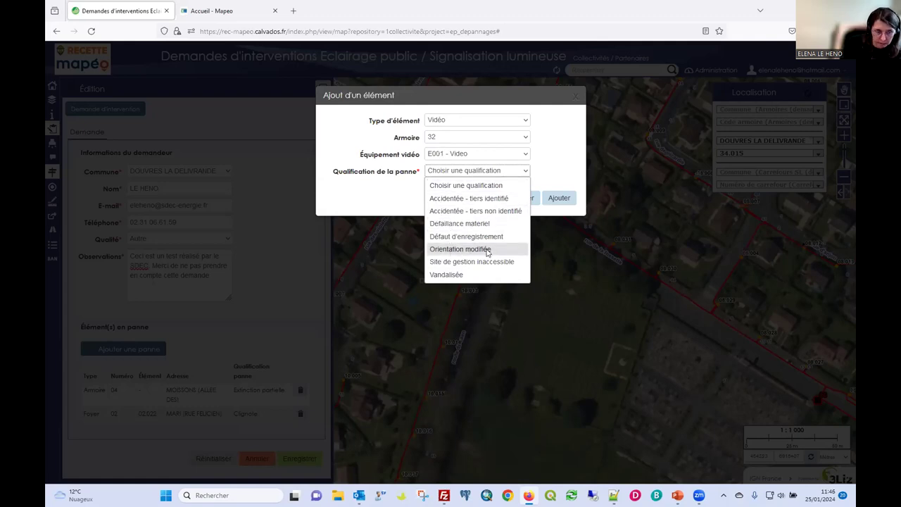
pyautogui.click(488, 250)
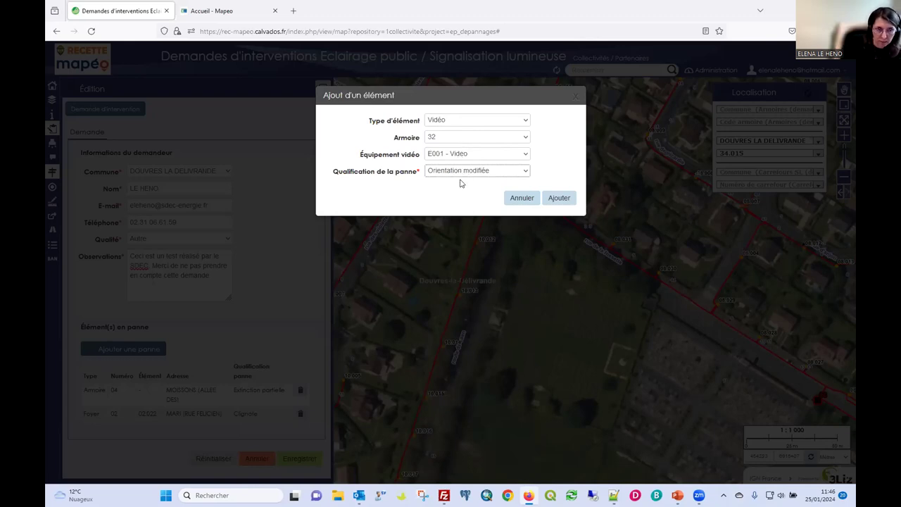
pyautogui.click(560, 199)
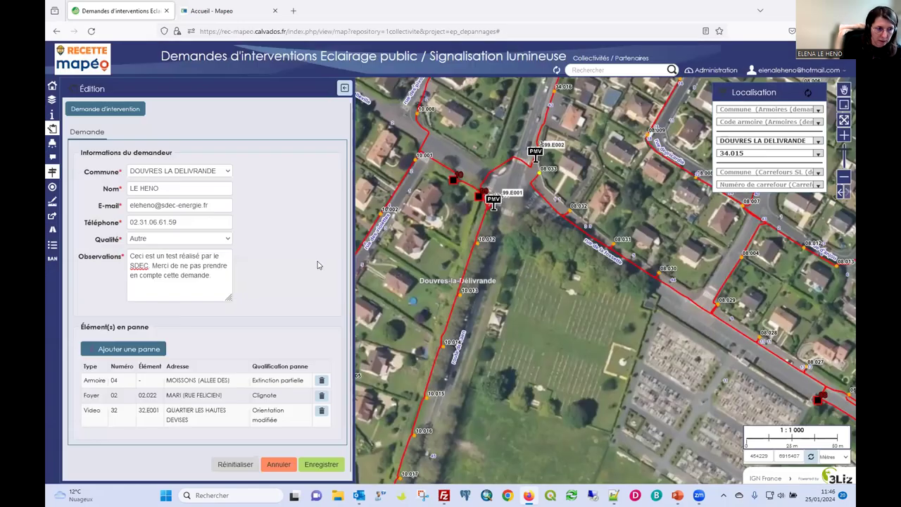
# Add Carrefour à feux 48 (Rue des Alliés / Rue du Chemin du Bord) as a fault qualified Extinction totale.
pyautogui.click(128, 351)
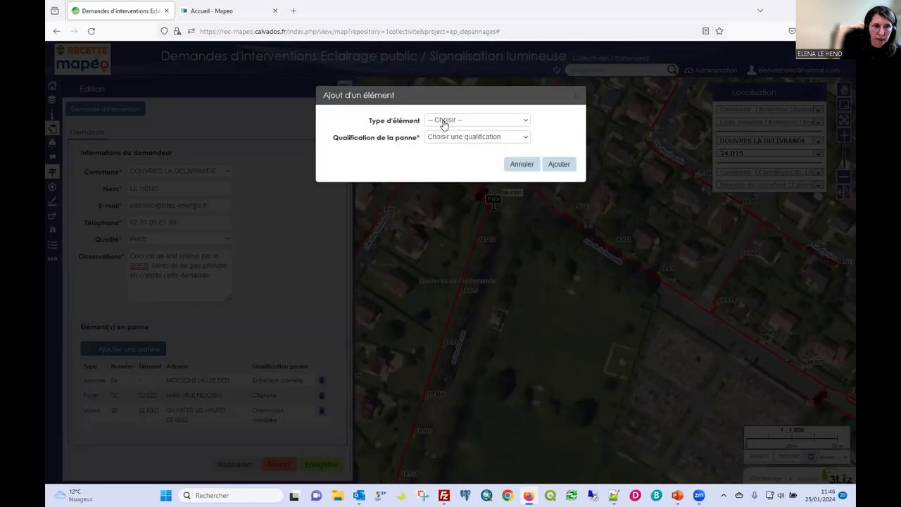
pyautogui.click(444, 124)
pyautogui.click(444, 196)
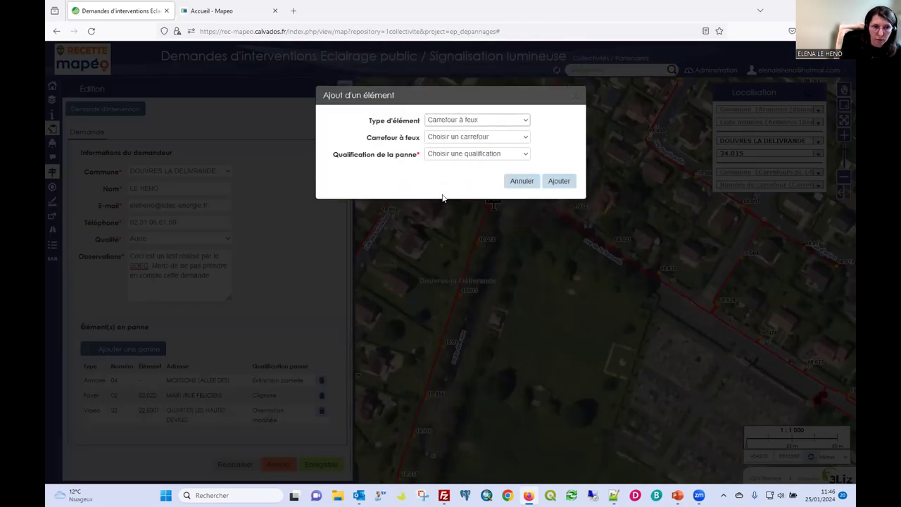
pyautogui.click(447, 137)
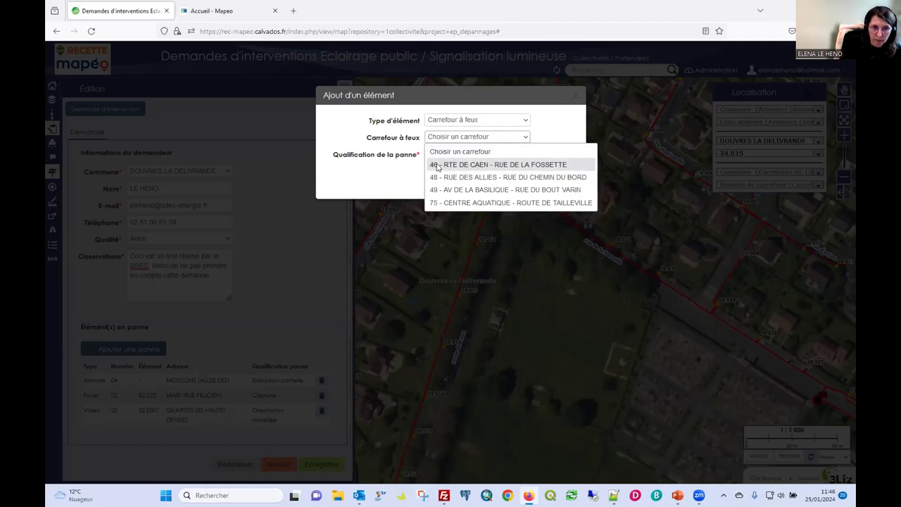
pyautogui.click(479, 177)
pyautogui.click(455, 156)
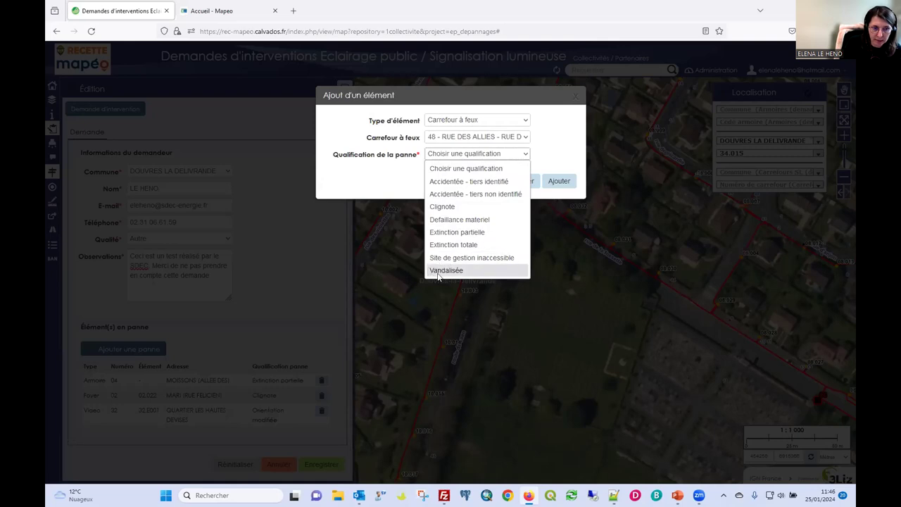
pyautogui.click(467, 245)
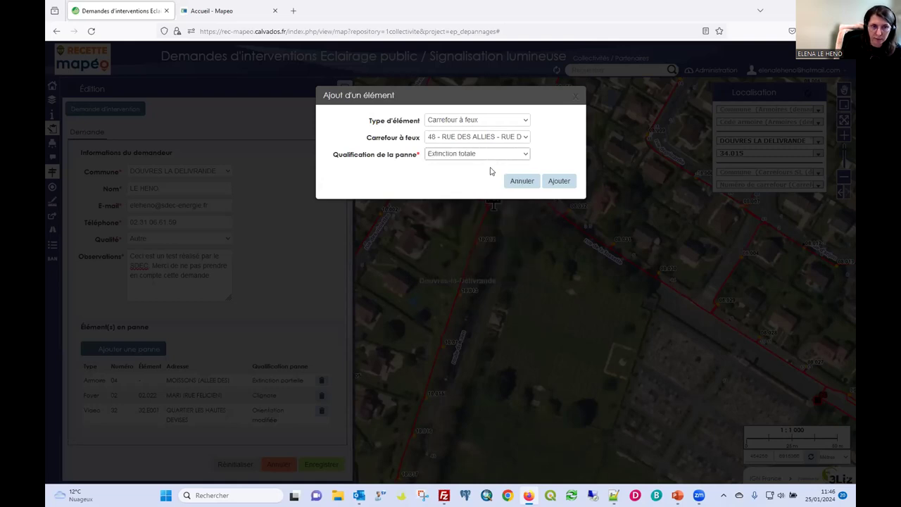
pyautogui.click(557, 183)
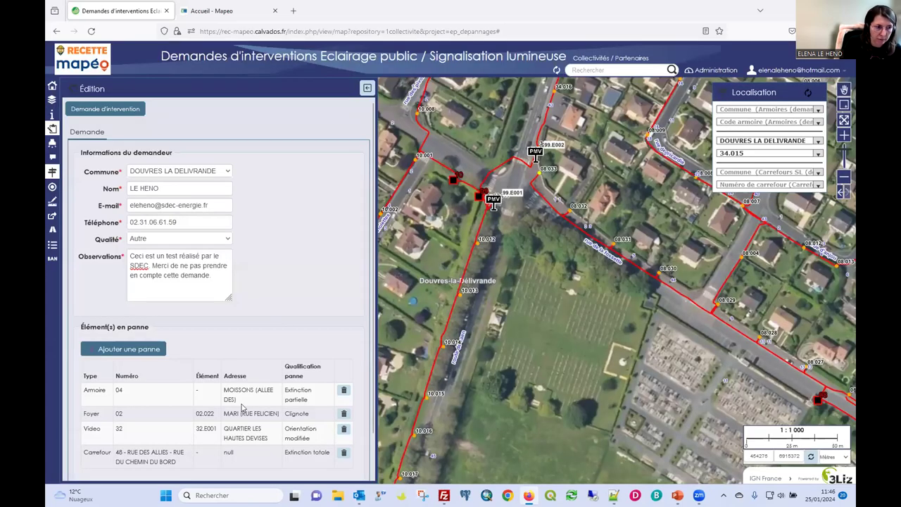
pyautogui.scroll(-1, 213, 367)
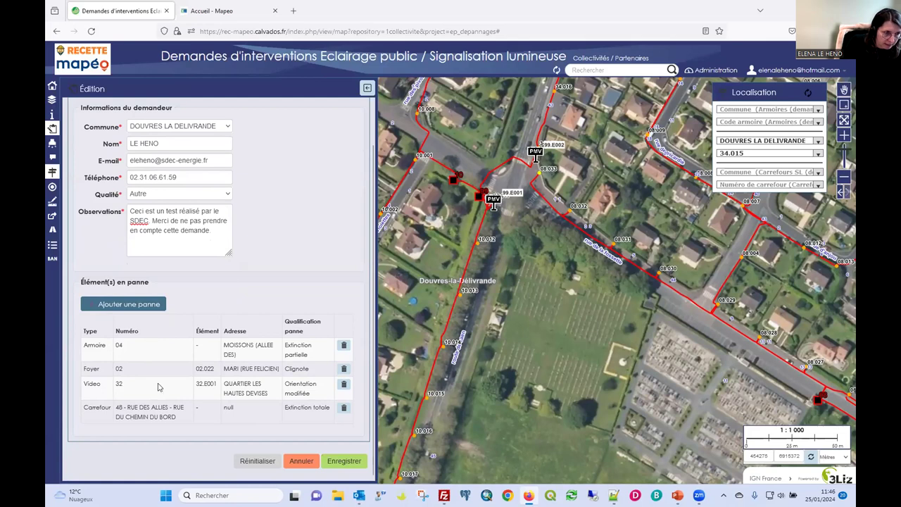
# Save the intervention request and display the 536-entry Historique des interventions table.
pyautogui.click(343, 462)
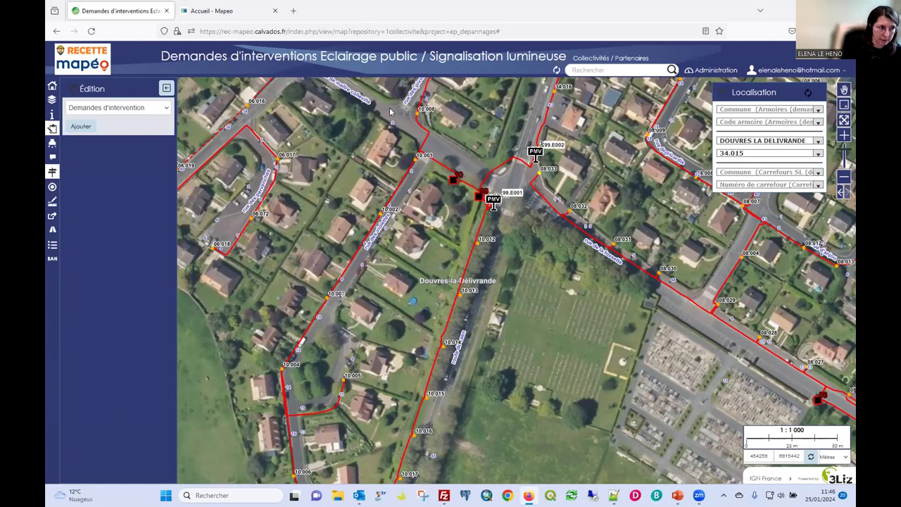
pyautogui.click(52, 143)
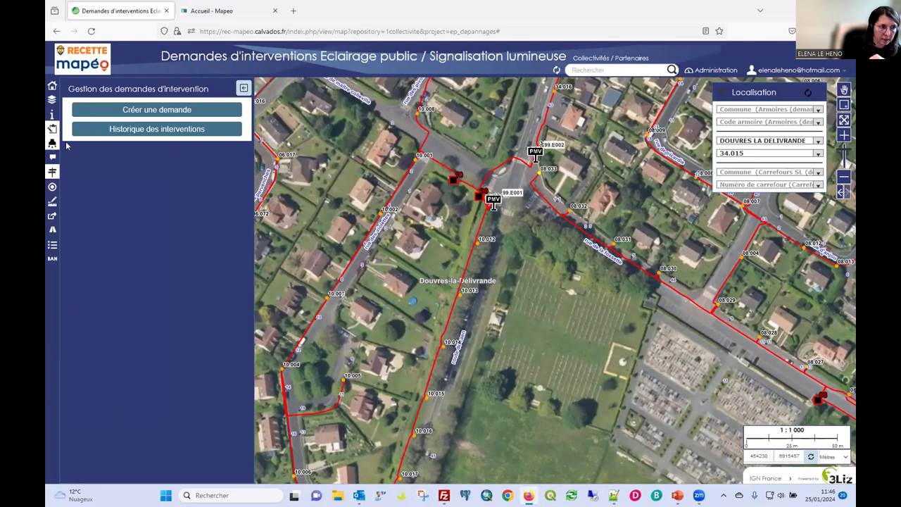
pyautogui.click(138, 130)
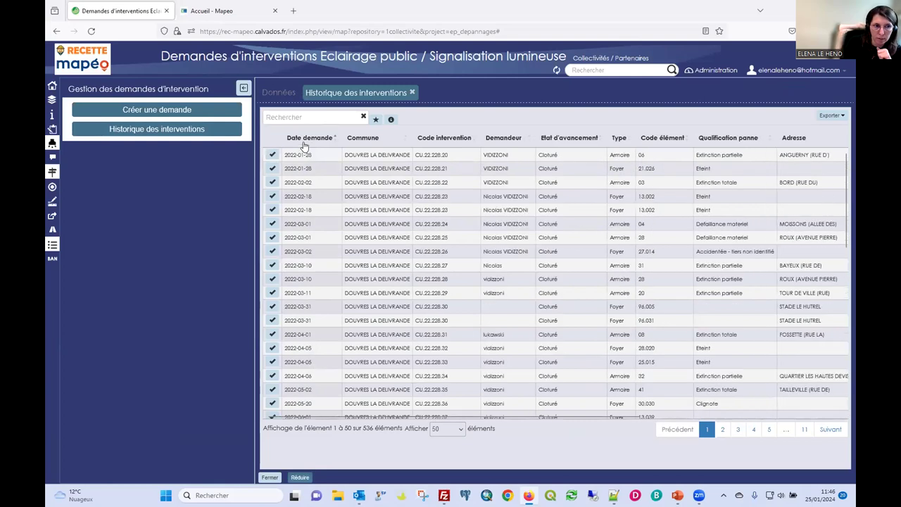
# Open the Demandes d'intervention table from Données, sort it newest first by date, then close it.
pyautogui.click(279, 93)
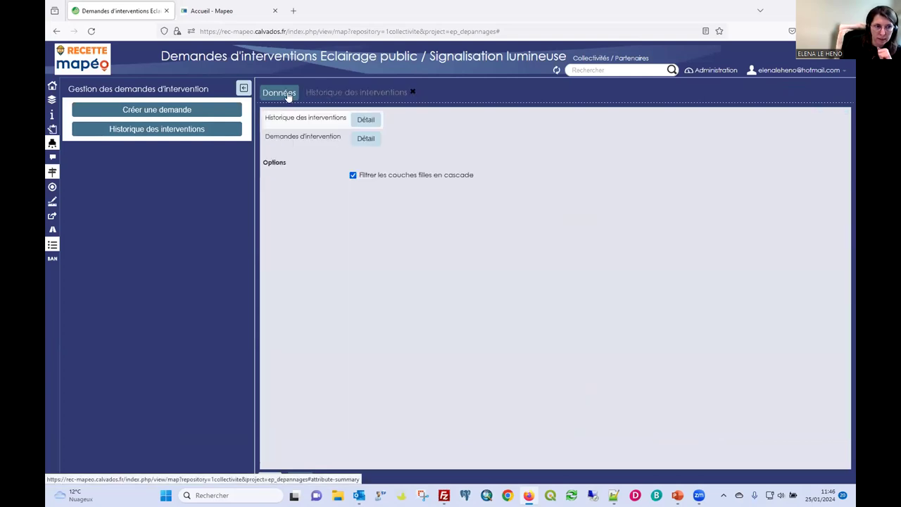
pyautogui.click(366, 138)
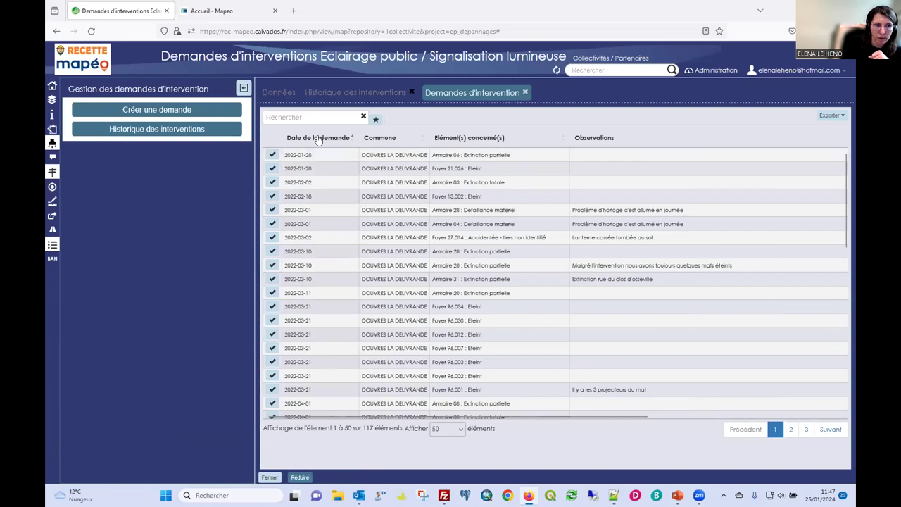
pyautogui.click(319, 139)
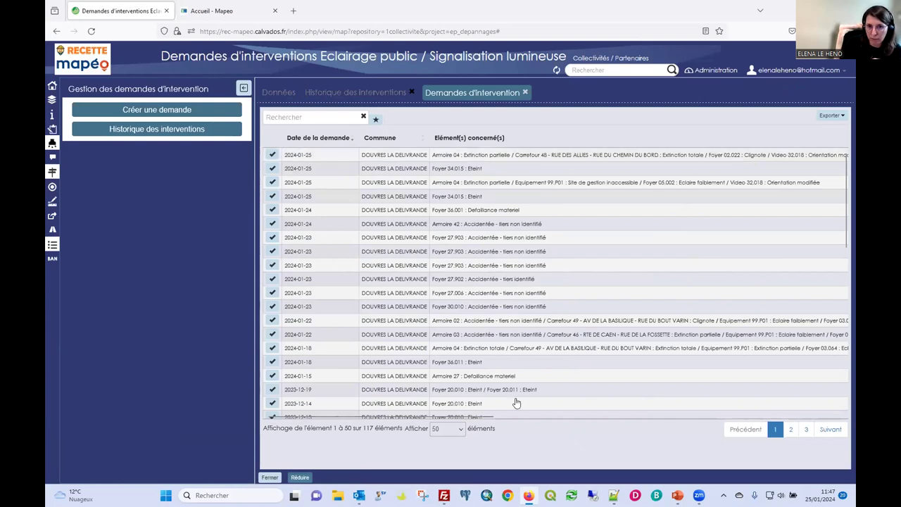
pyautogui.moveTo(433, 416)
pyautogui.mouseDown()
pyautogui.moveTo(774, 419)
pyautogui.moveTo(423, 420)
pyautogui.mouseUp()
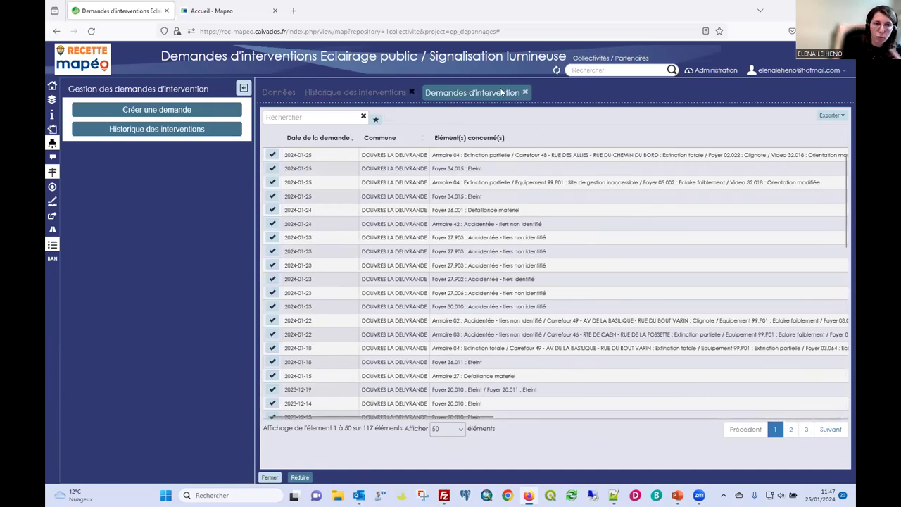
pyautogui.click(525, 93)
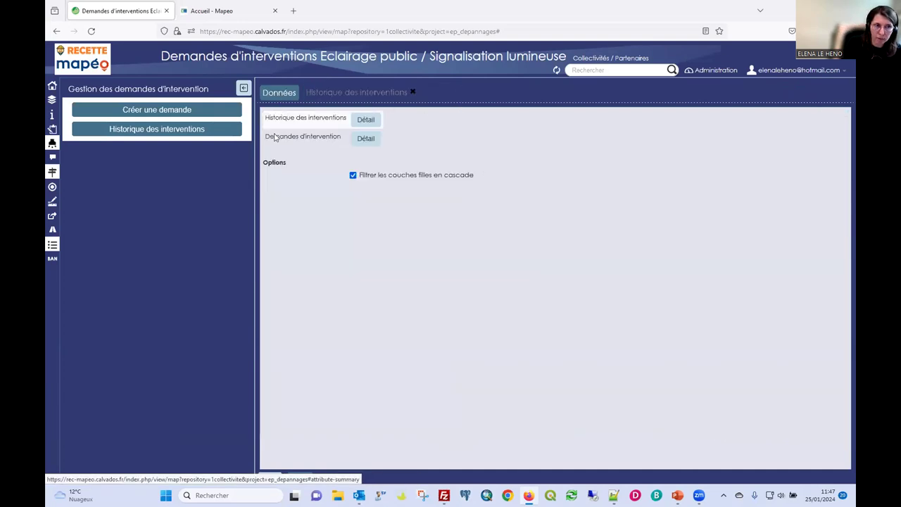
# Sort the Historique des interventions table newest first, close it, and collapse the side panel.
pyautogui.click(366, 120)
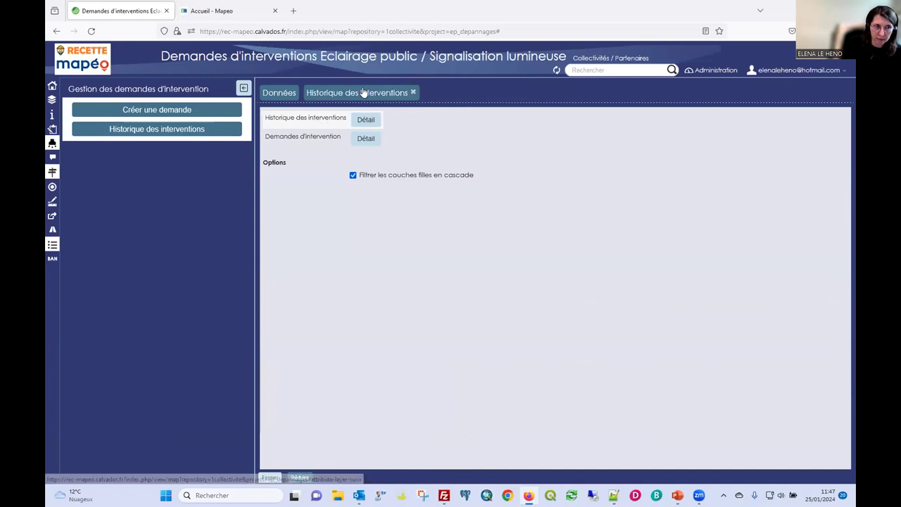
pyautogui.click(312, 139)
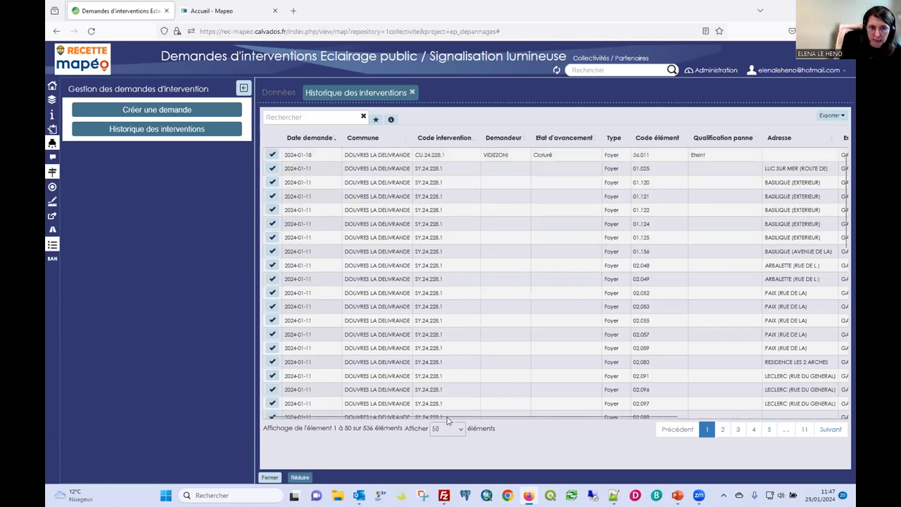
pyautogui.moveTo(579, 419); pyautogui.dragTo(680, 427)
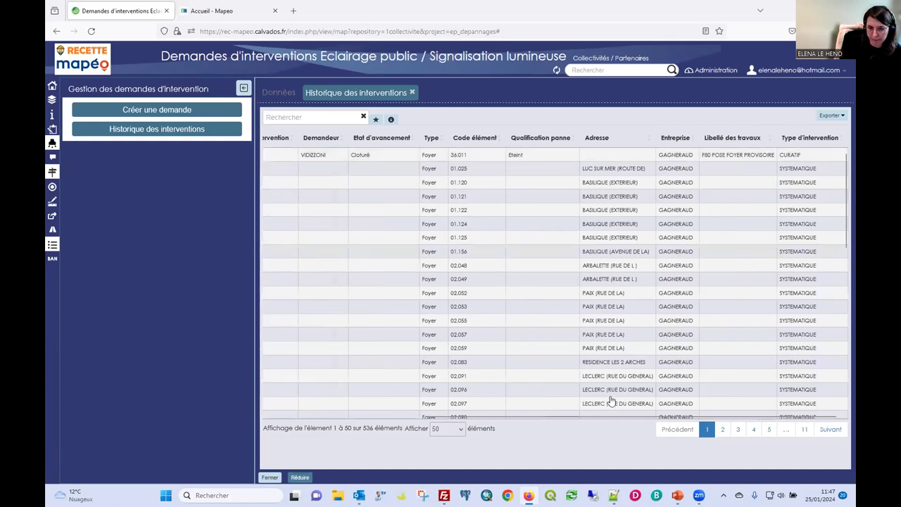
pyautogui.moveTo(554, 418); pyautogui.dragTo(298, 384)
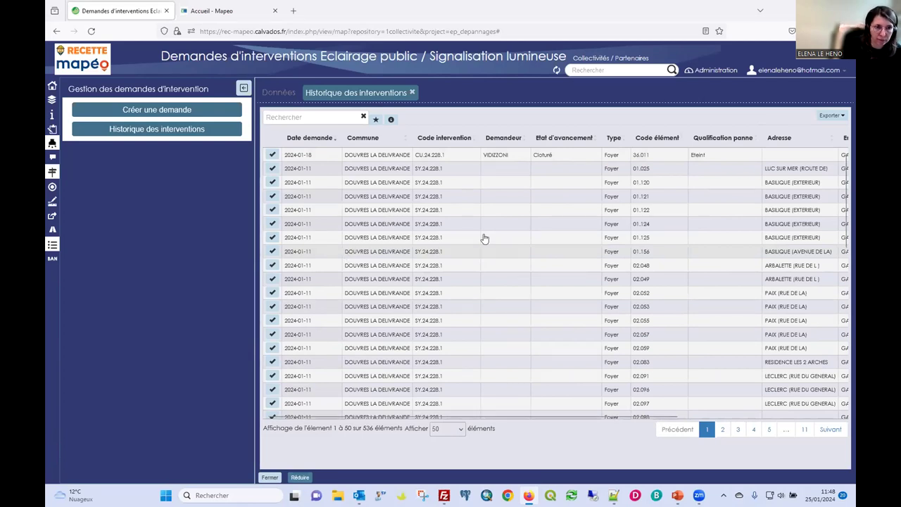
pyautogui.click(413, 92)
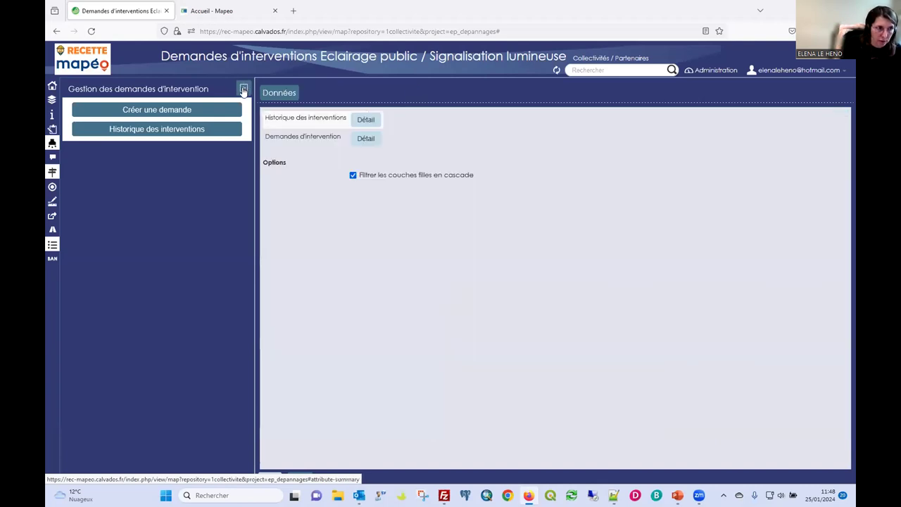
pyautogui.click(243, 88)
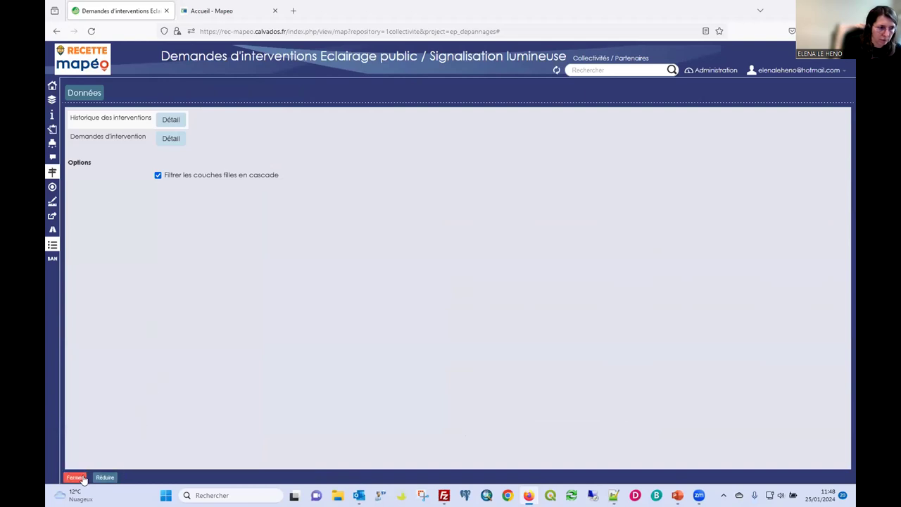
# Close the data summary and switch to the 'Accueil - Mapeo' home page tab.
pyautogui.click(76, 477)
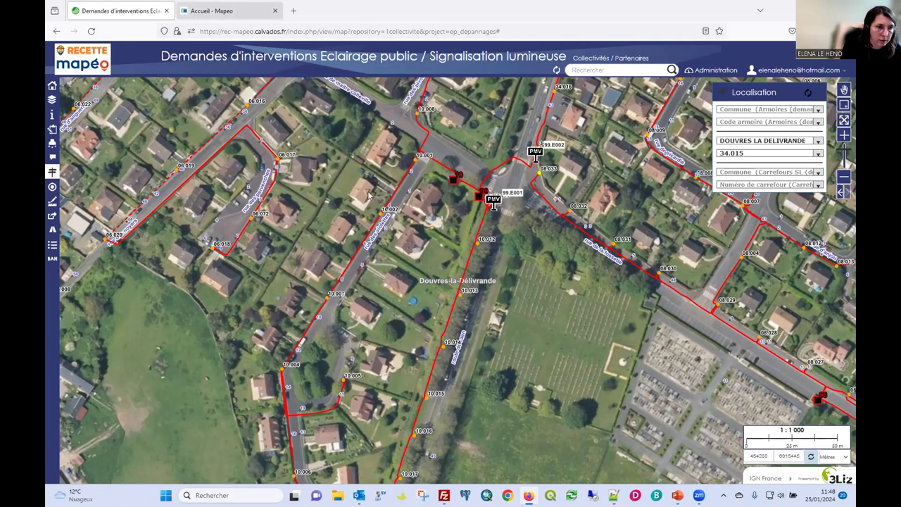
pyautogui.click(195, 12)
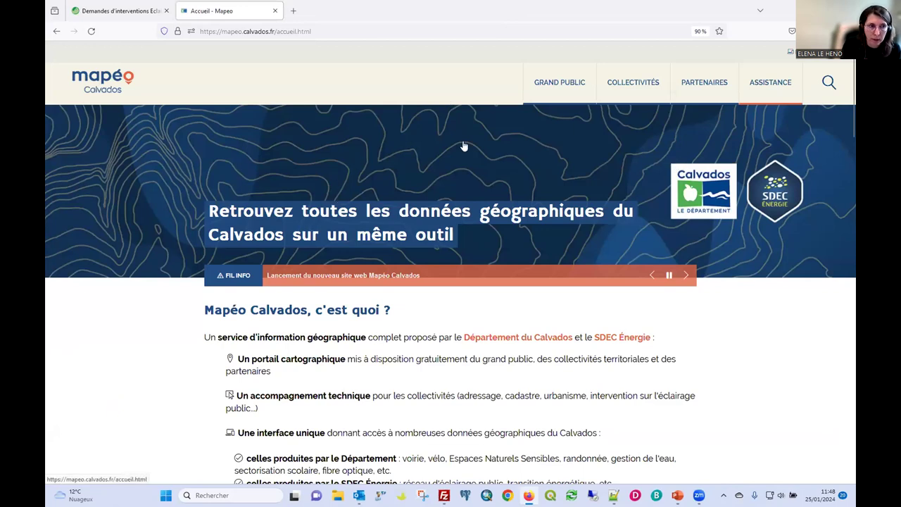
# From COLLECTIVITÉS, browse the 2024 training sessions and open the 'formulaire d'inscription' registration form.
pyautogui.click(637, 84)
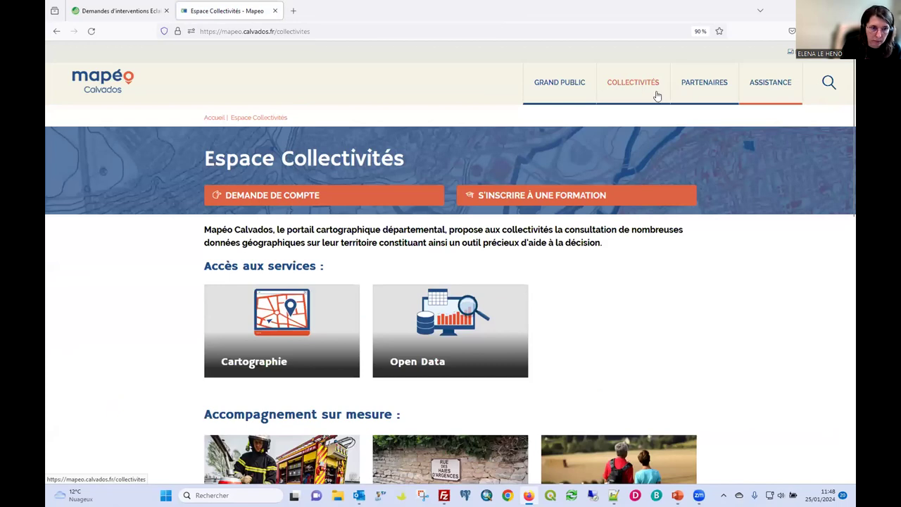
pyautogui.click(541, 199)
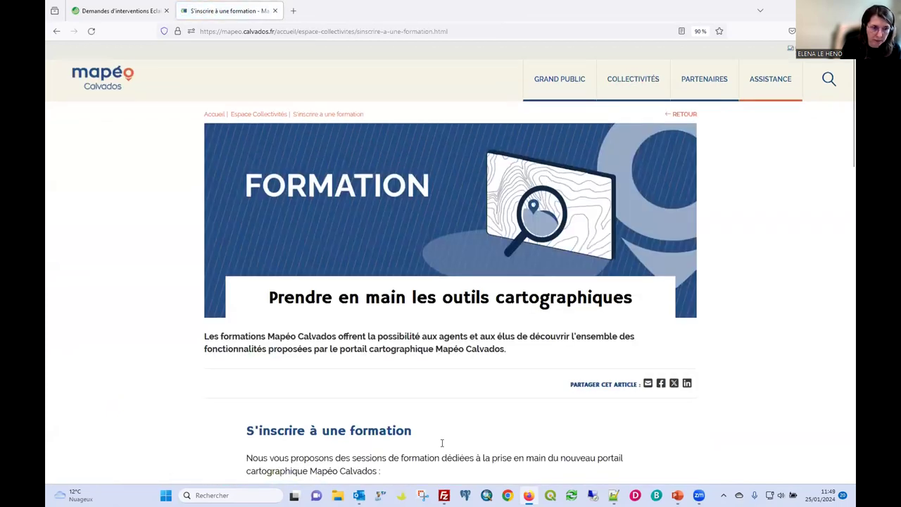
pyautogui.scroll(-7, 443, 443)
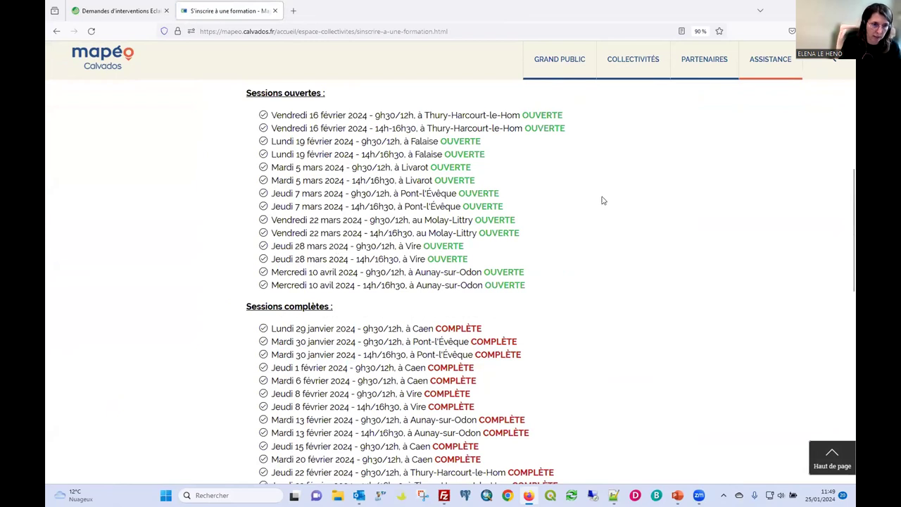
pyautogui.scroll(-3, 327, 243)
pyautogui.scroll(-4, 402, 306)
pyautogui.scroll(7, 359, 245)
pyautogui.scroll(3, 359, 246)
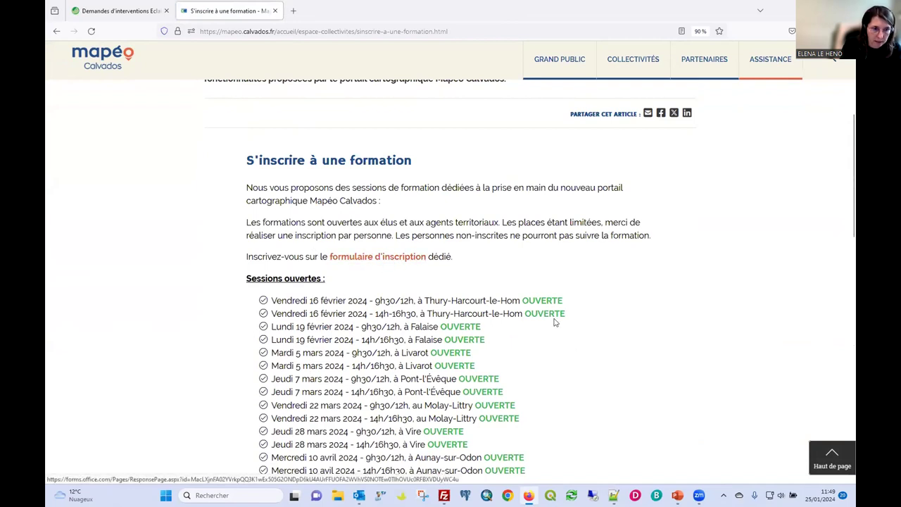
pyautogui.click(402, 259)
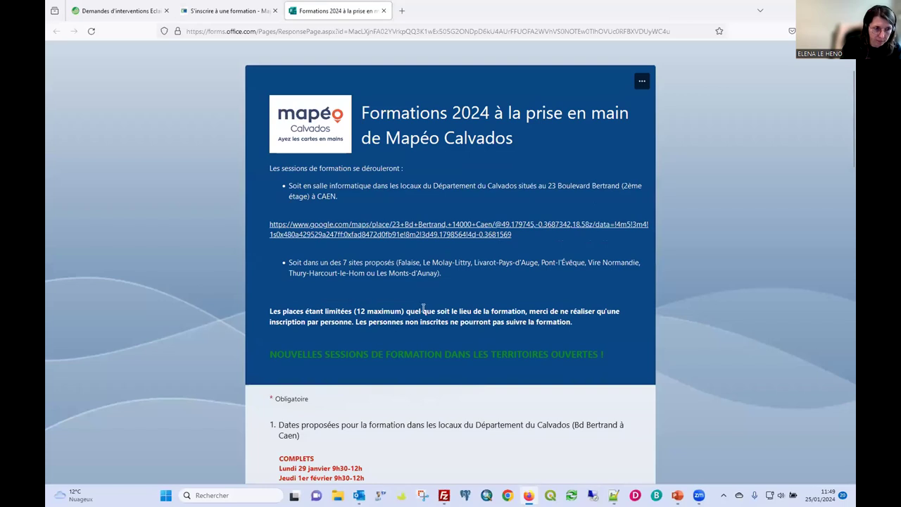
pyautogui.scroll(-5, 423, 309)
pyautogui.scroll(-4, 424, 313)
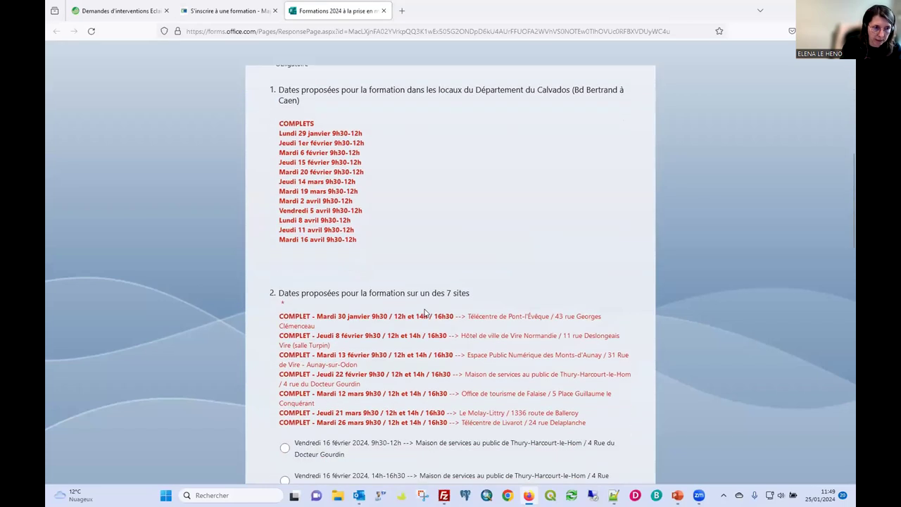
pyautogui.scroll(-3, 287, 323)
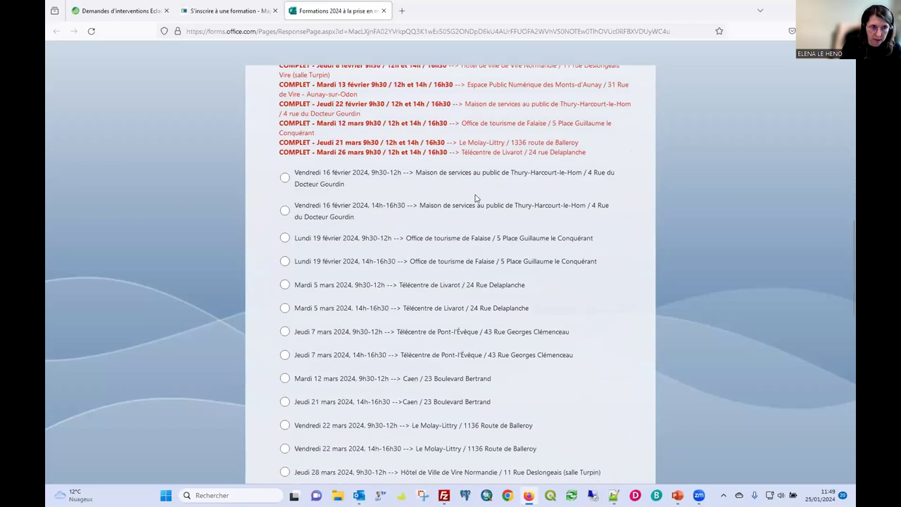
pyautogui.scroll(-1, 548, 186)
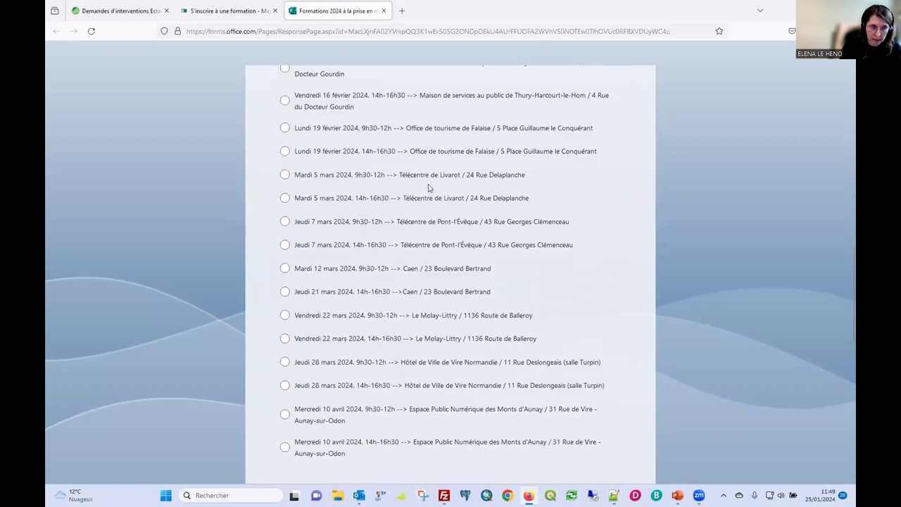
pyautogui.scroll(-1, 466, 189)
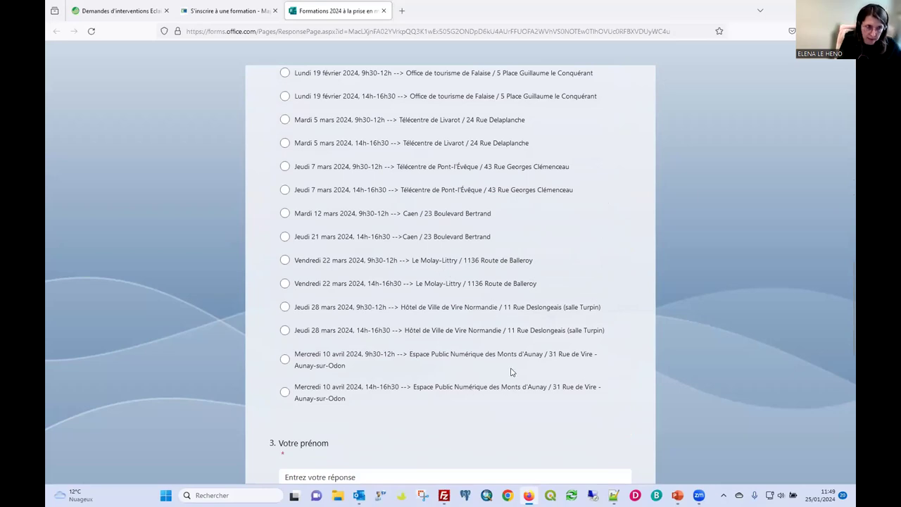
pyautogui.scroll(-3, 414, 335)
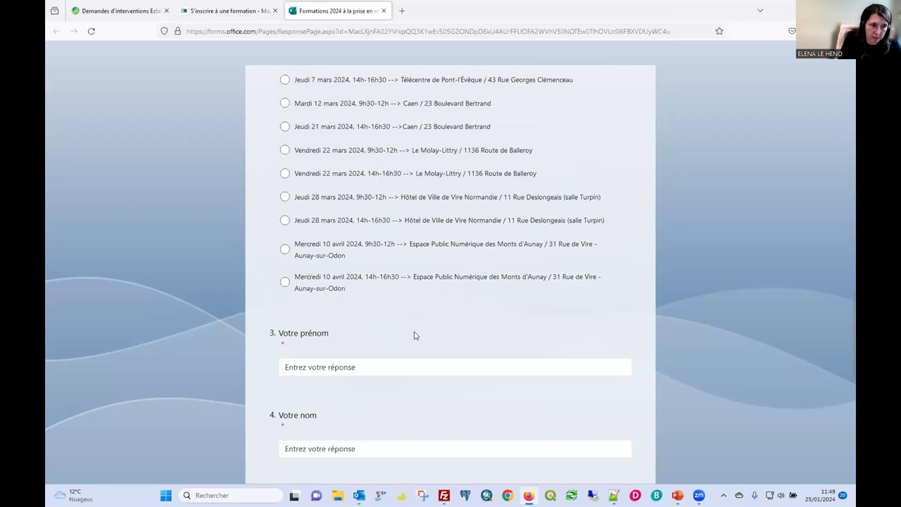
pyautogui.scroll(4, 417, 324)
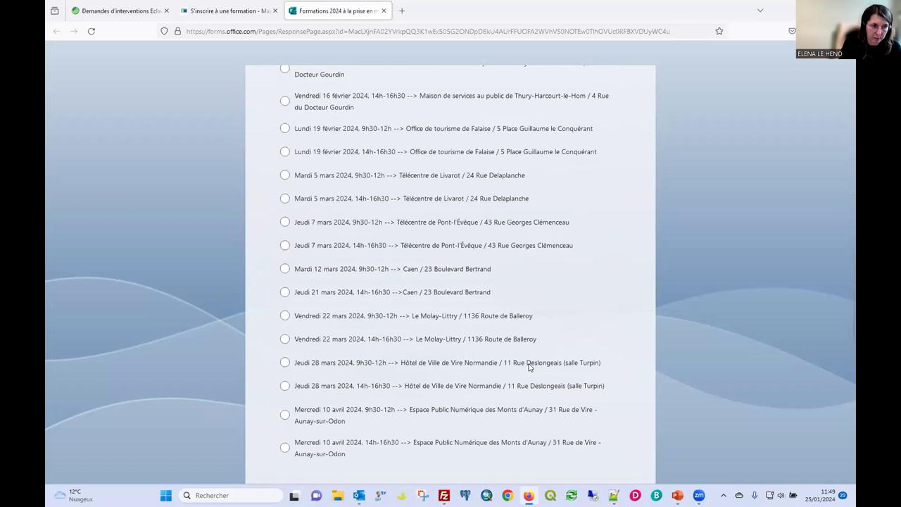
pyautogui.scroll(15, 530, 365)
pyautogui.scroll(-5, 529, 361)
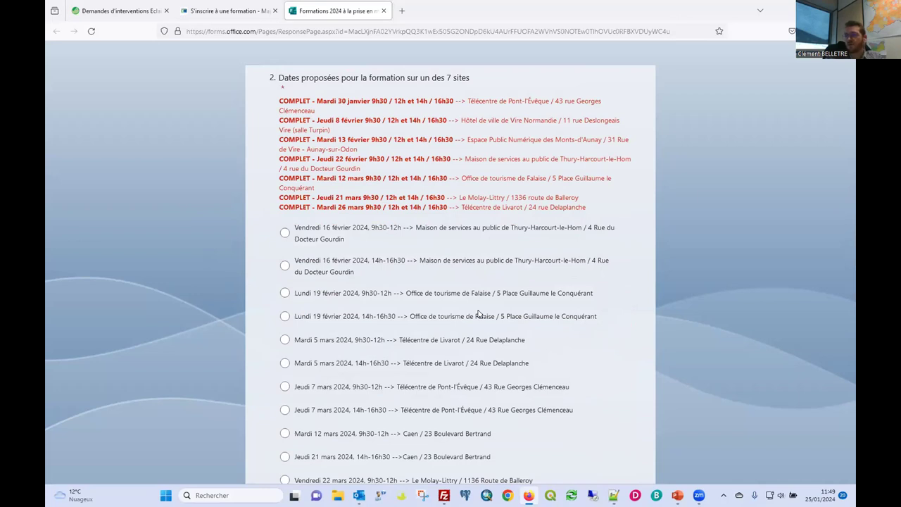
pyautogui.scroll(2, 478, 312)
pyautogui.scroll(-2, 474, 302)
pyautogui.scroll(-3, 390, 336)
pyautogui.scroll(-2, 389, 336)
pyautogui.scroll(3, 384, 324)
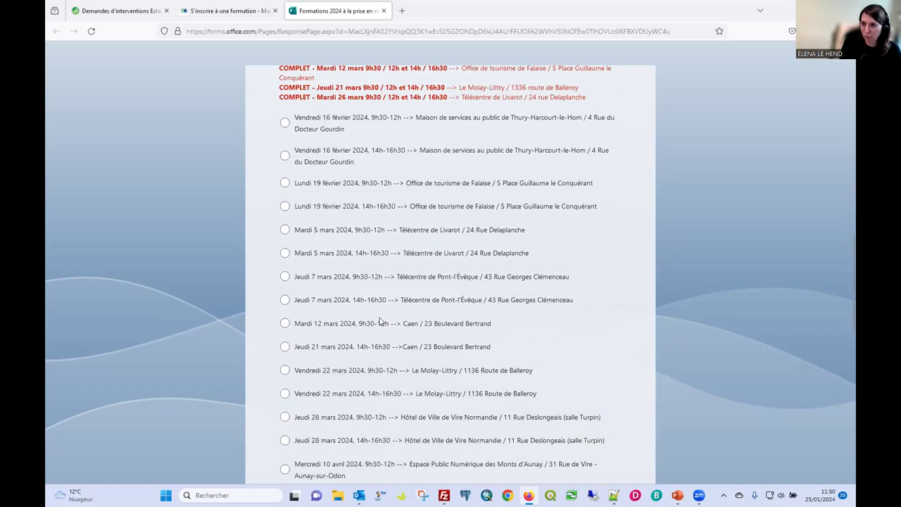
pyautogui.scroll(5, 437, 198)
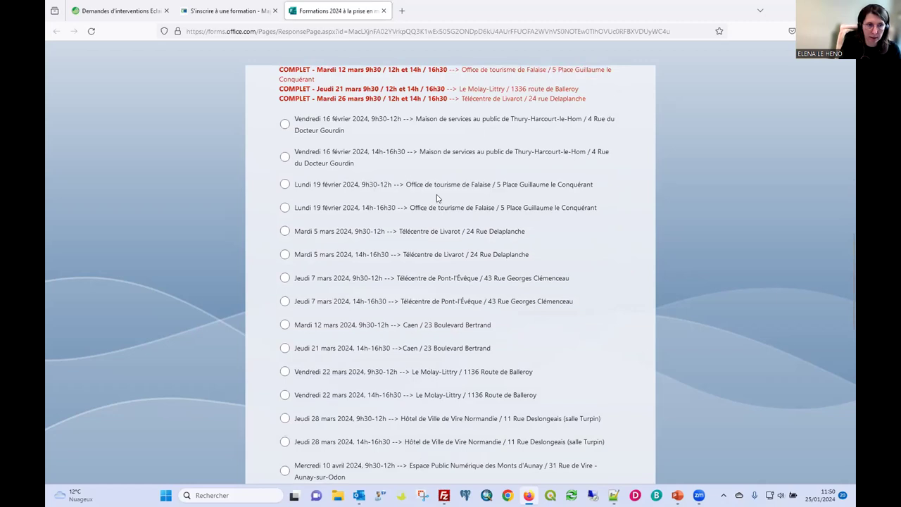
pyautogui.scroll(5, 437, 199)
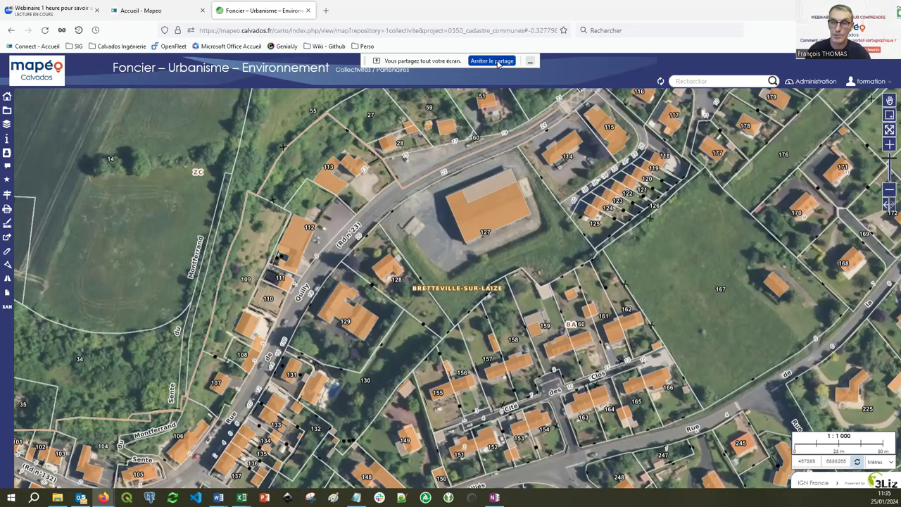
# Go back to the portail cartographique home page with its Collectivités / Partenaires tiles.
pyautogui.hotkey('alt', 'Left')
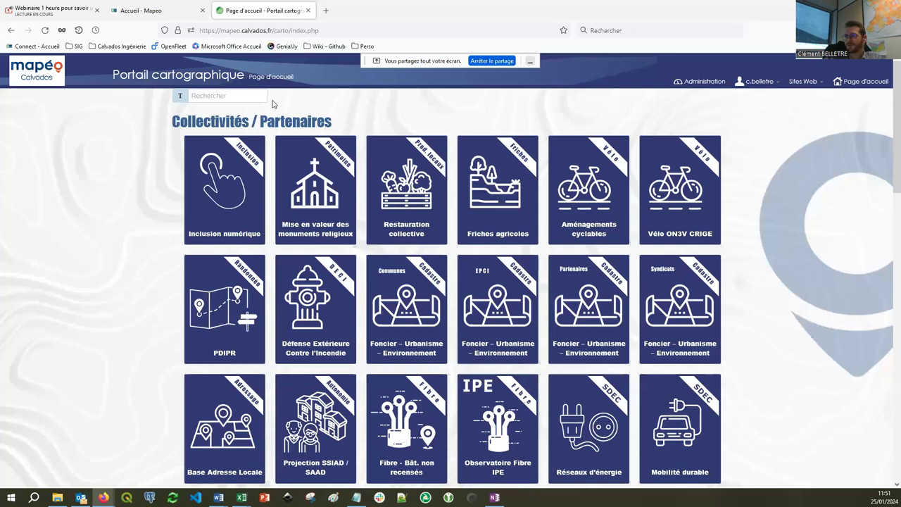
# Log in, open the Foncier – Urbanisme – Environnement map, then the Espaces Naturels Sensibles map.
pyautogui.click(700, 81)
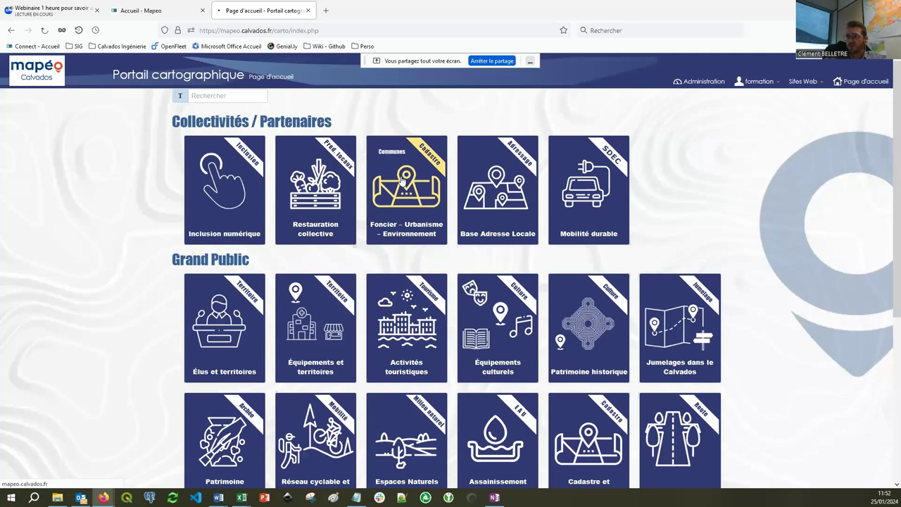
pyautogui.click(402, 181)
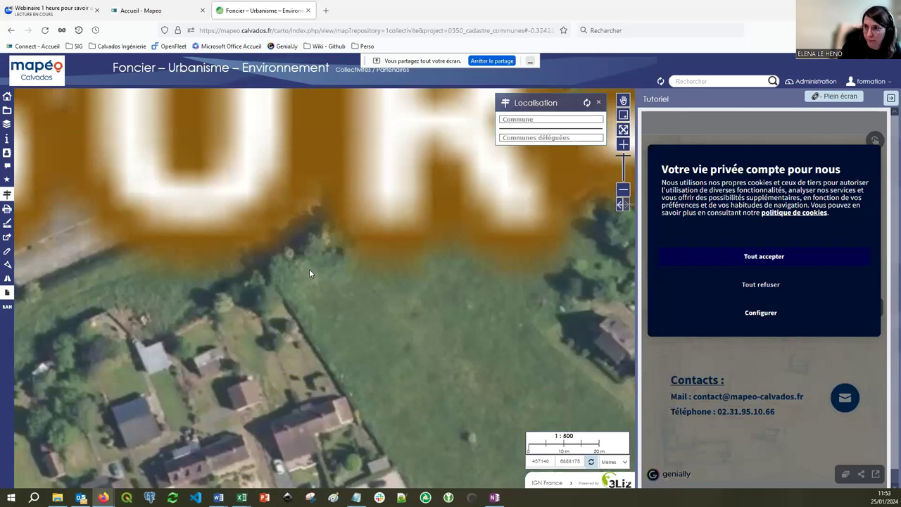
pyautogui.click(79, 423)
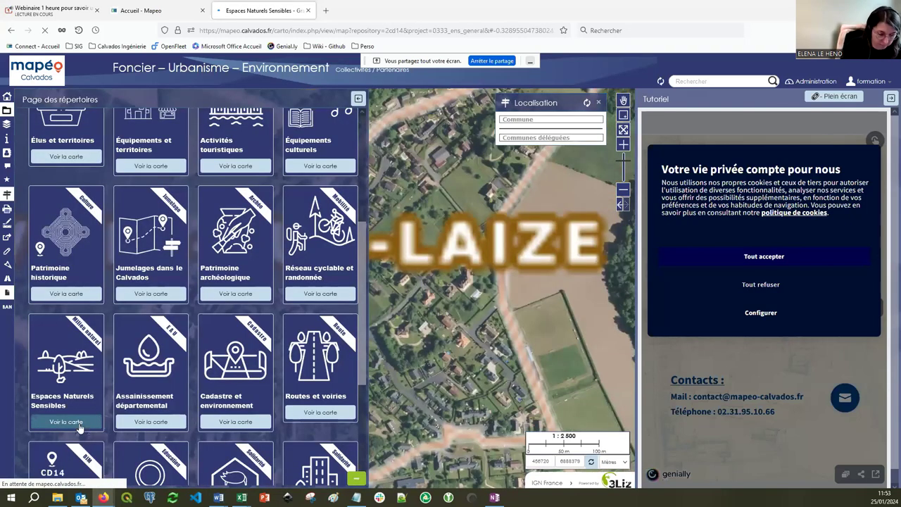